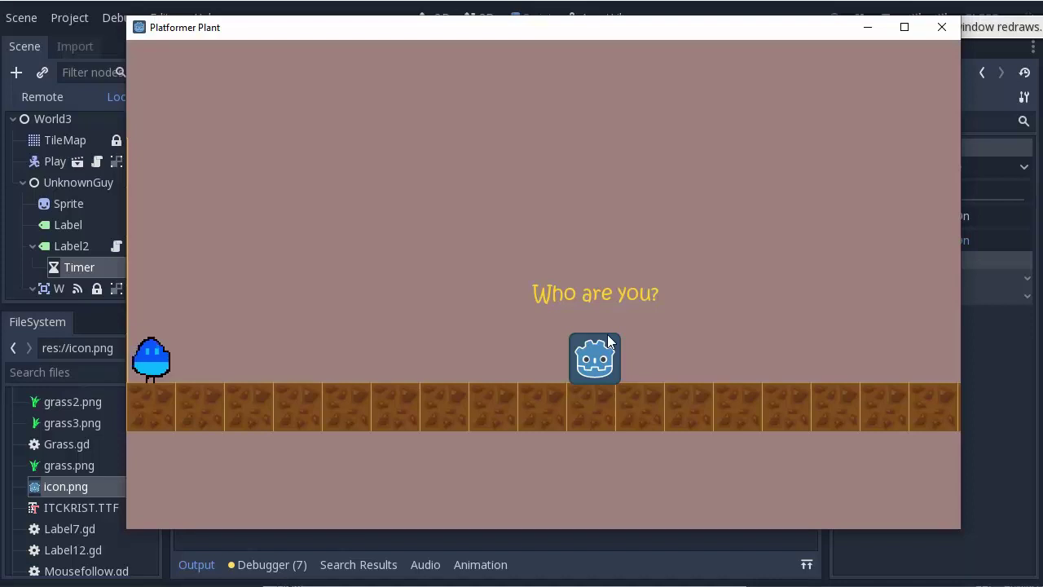
Step: Walk the player right until it reaches the Godot icon and the icon says 'I'm your Free Game Engine…'
{"action": "key", "text": "Right"}
{"action": "key", "text": "Right"}
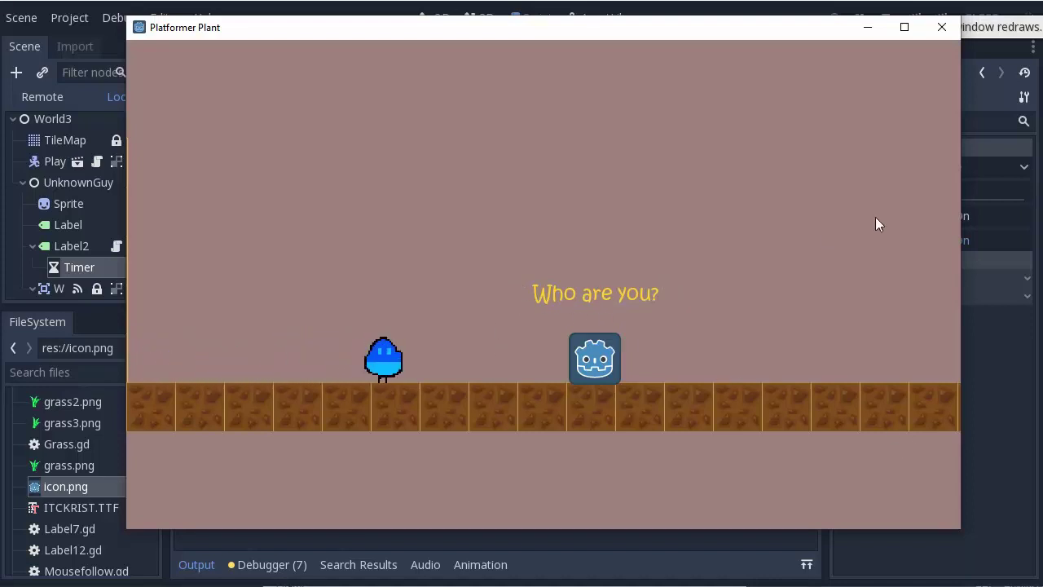
{"action": "key", "text": "Right"}
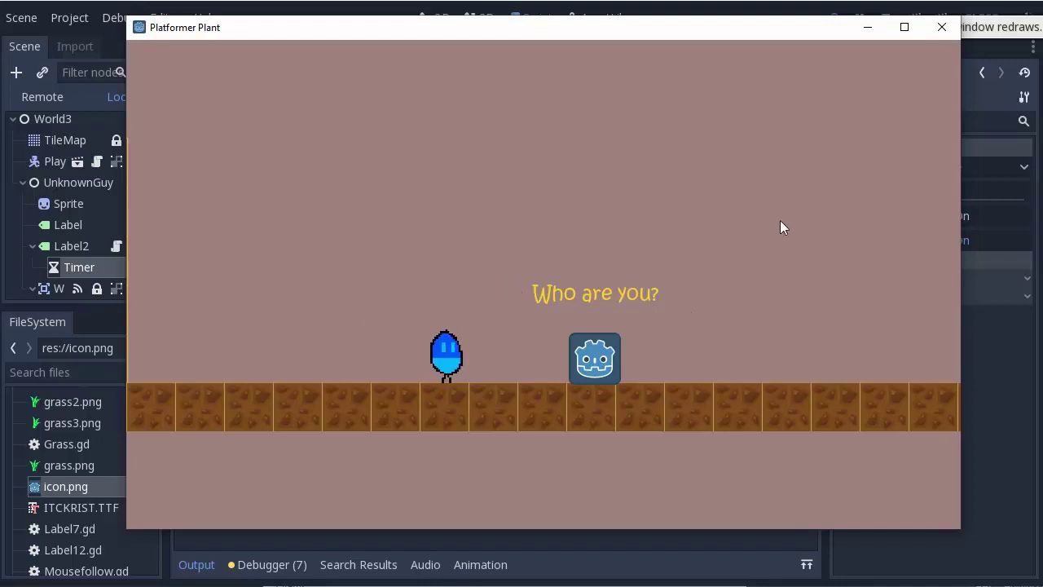
{"action": "key", "text": "Right"}
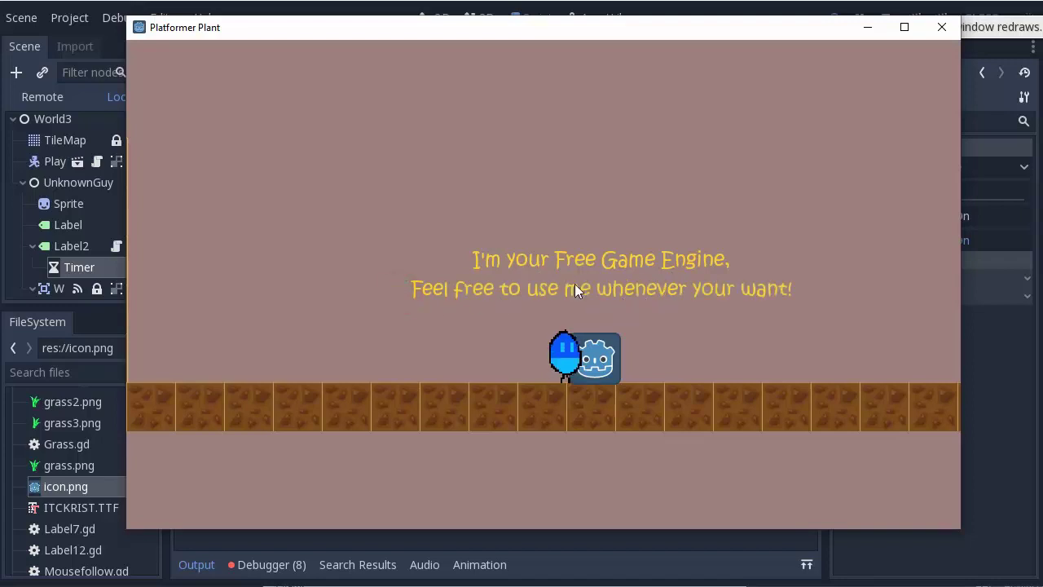
Step: Stop the game and select Label2 in the World3 level's 2D view
{"action": "left_click", "coordinate": [938, 35]}
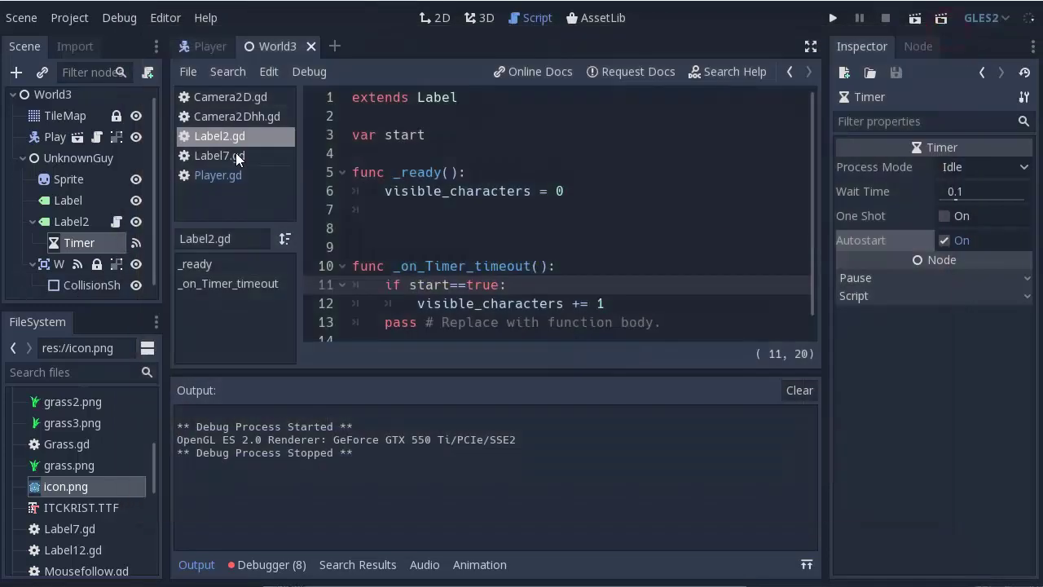
{"action": "left_click", "coordinate": [435, 17]}
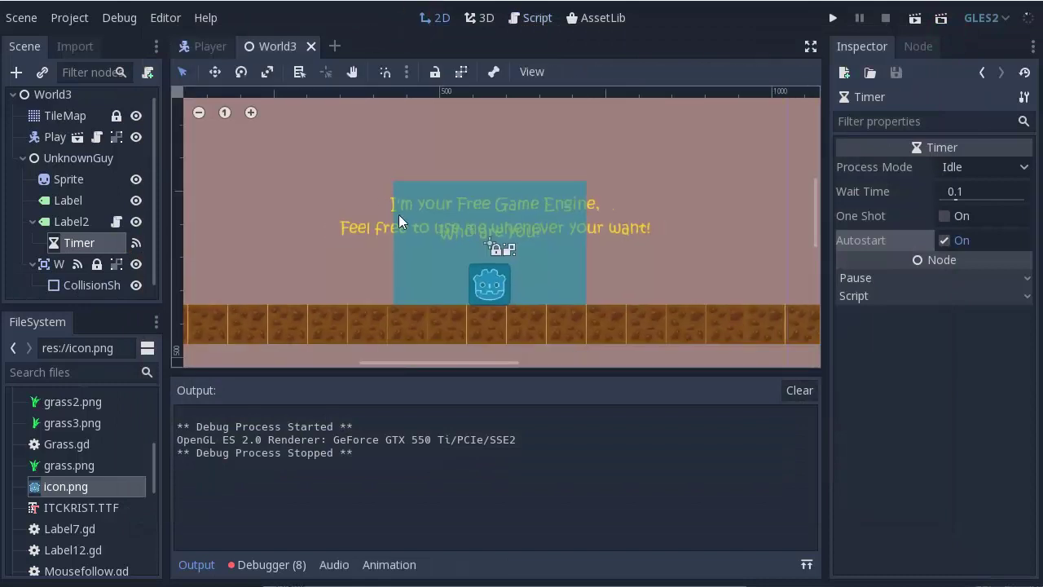
{"action": "scroll", "coordinate": [497, 358], "scroll_direction": "left", "scroll_amount": 2}
{"action": "left_click", "coordinate": [542, 228]}
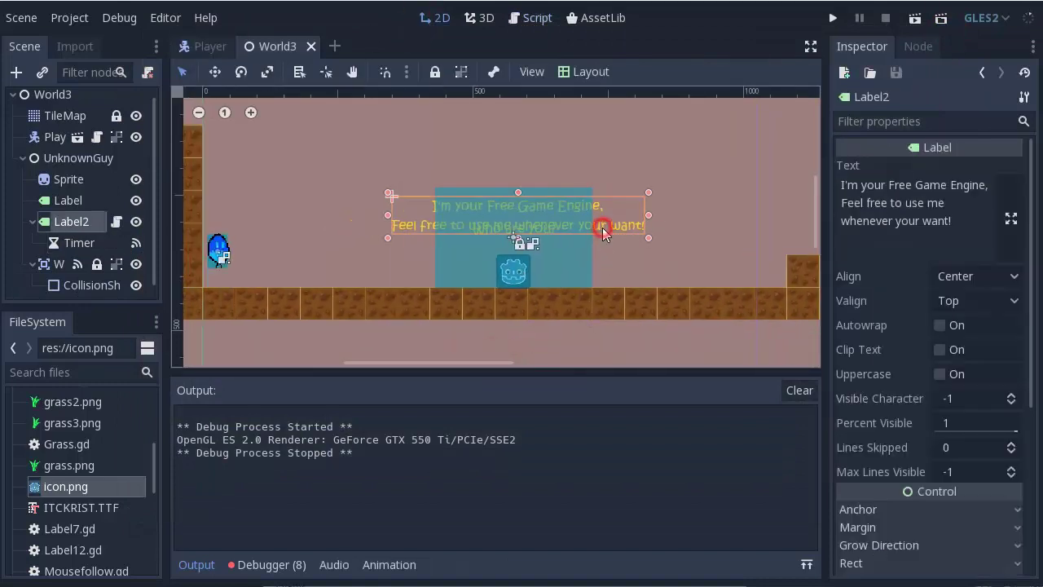
{"action": "scroll", "coordinate": [544, 236], "scroll_direction": "up", "scroll_amount": 1}
{"action": "scroll", "coordinate": [538, 237], "scroll_direction": "up", "scroll_amount": 1}
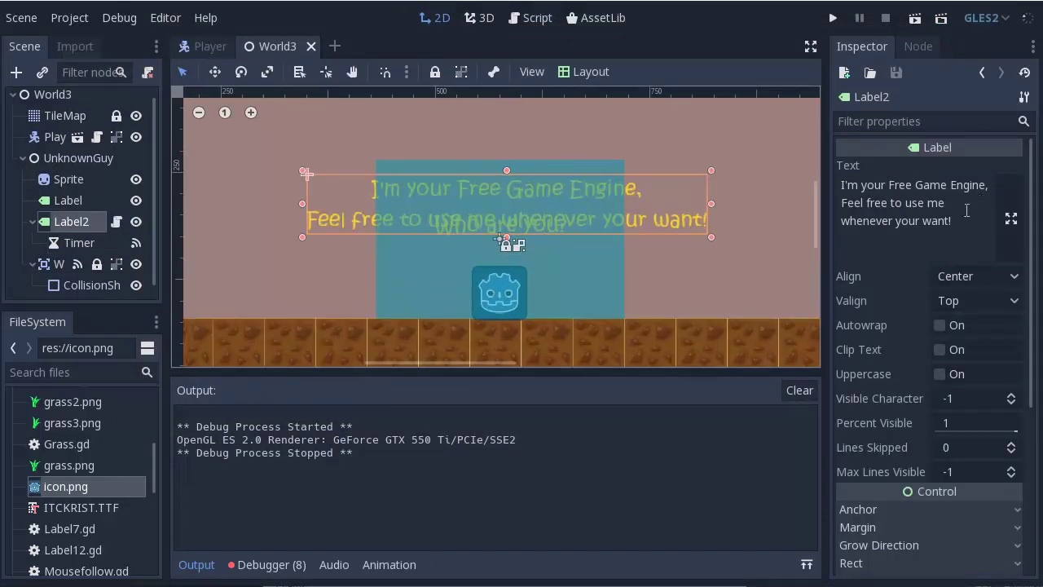
Step: Toggle Label2's visibility to check its text, then select the Player node
{"action": "left_click", "coordinate": [137, 221]}
{"action": "left_click", "coordinate": [135, 220]}
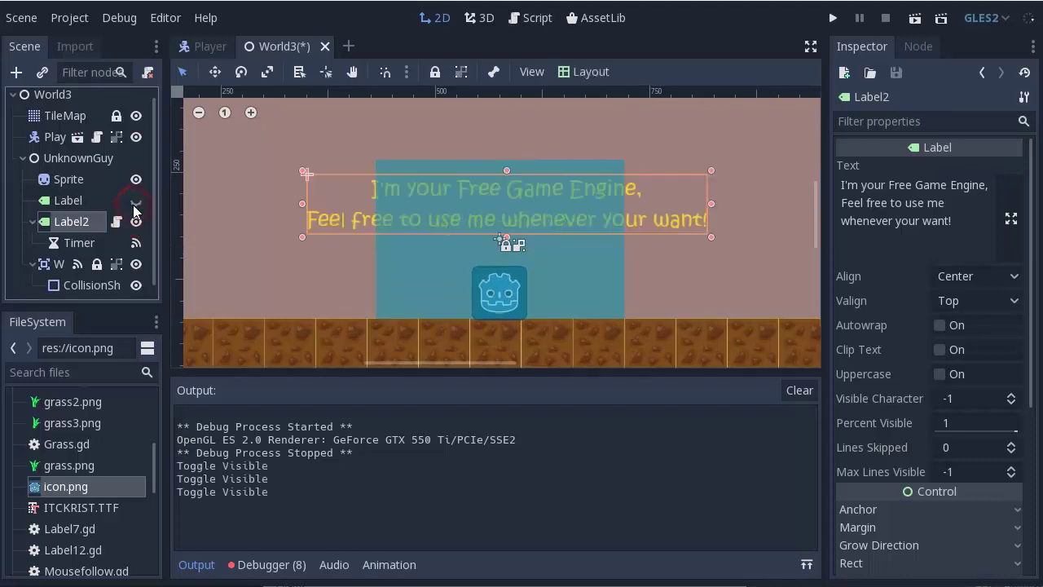
{"action": "left_click", "coordinate": [136, 221]}
{"action": "left_click", "coordinate": [136, 221]}
{"action": "scroll", "coordinate": [383, 249], "scroll_direction": "down", "scroll_amount": 1}
{"action": "scroll", "coordinate": [440, 273], "scroll_direction": "down", "scroll_amount": 1}
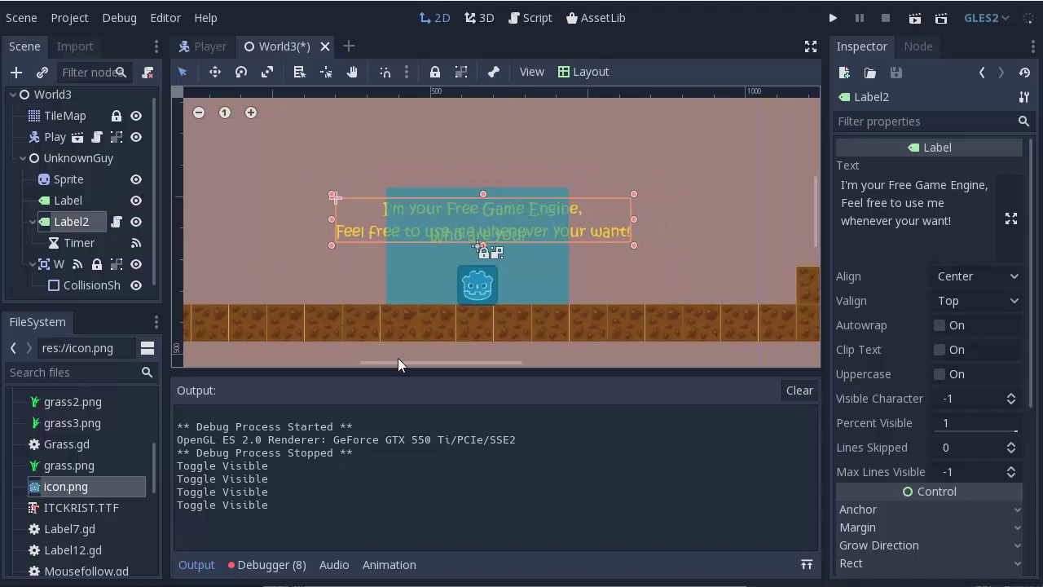
{"action": "left_click_drag", "start_coordinate": [397, 364], "coordinate": [359, 364]}
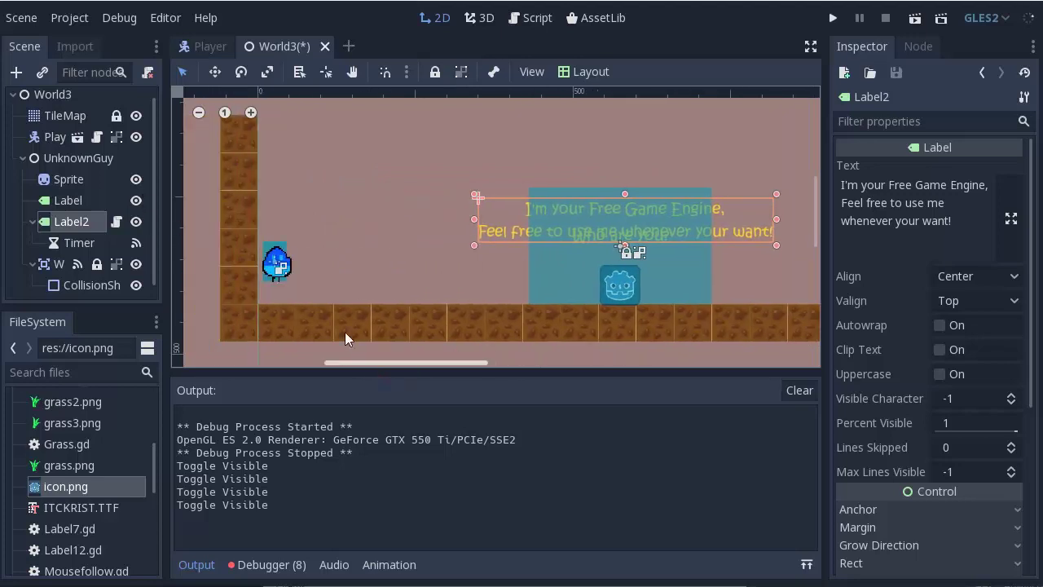
{"action": "left_click", "coordinate": [273, 259]}
Step: Inspect the Player scene's Area2D, then select the NPC's Godot icon sprite back in World3
{"action": "left_click", "coordinate": [77, 137]}
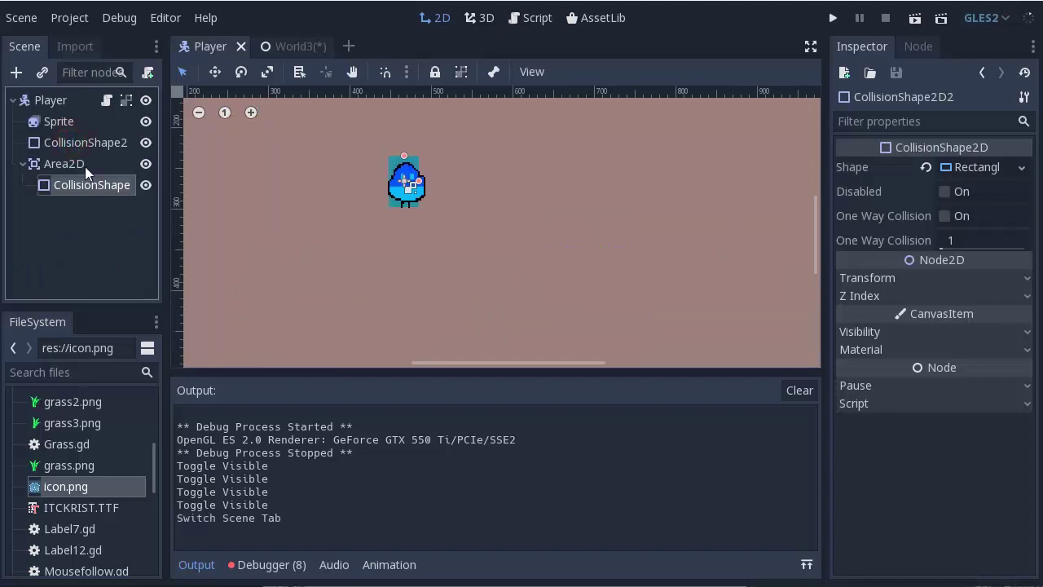
{"action": "left_click", "coordinate": [85, 166]}
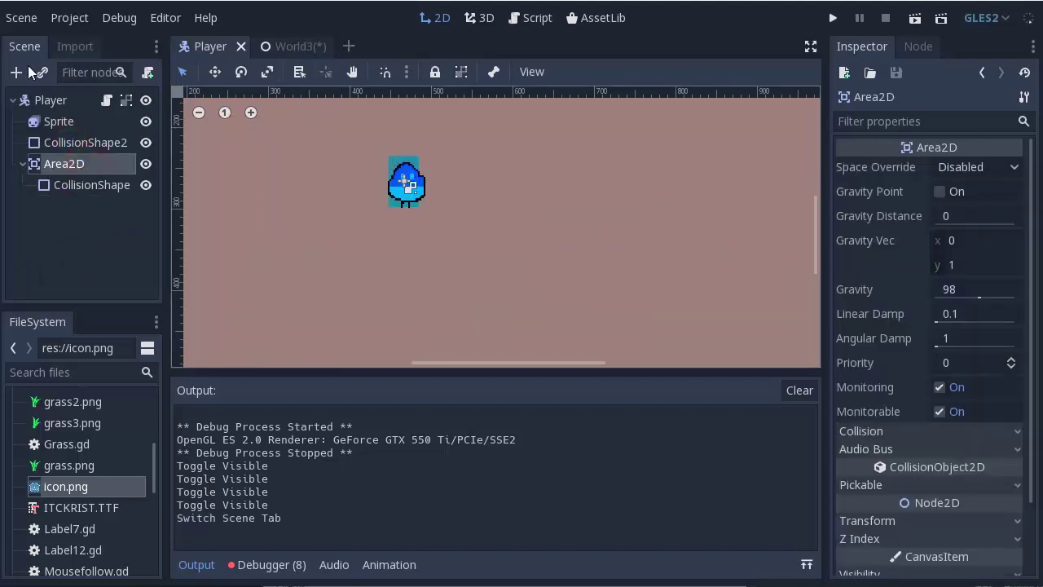
{"action": "left_click", "coordinate": [273, 48]}
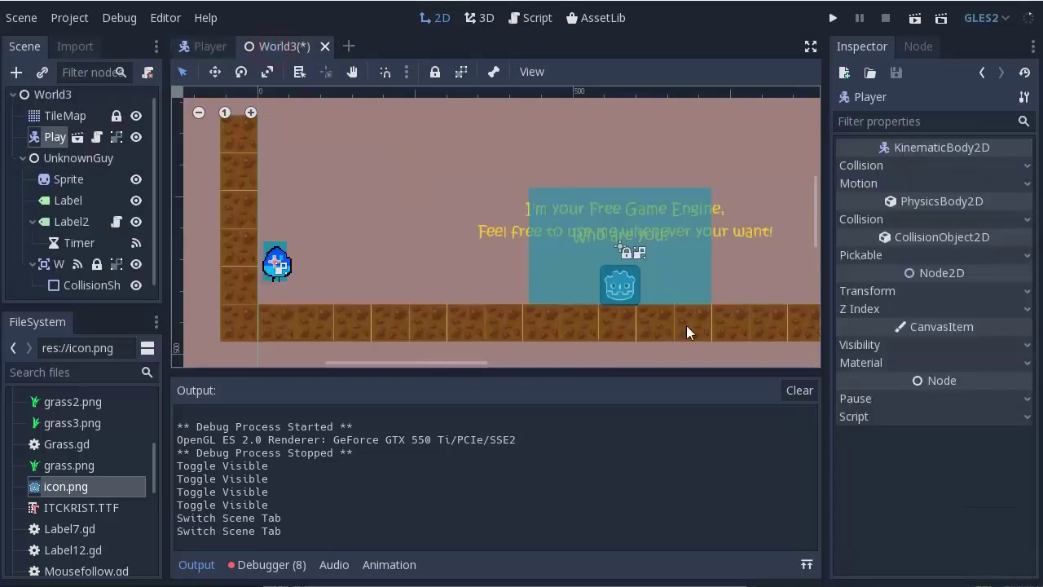
{"action": "left_click", "coordinate": [656, 282]}
{"action": "scroll", "coordinate": [475, 288], "scroll_direction": "up", "scroll_amount": 1}
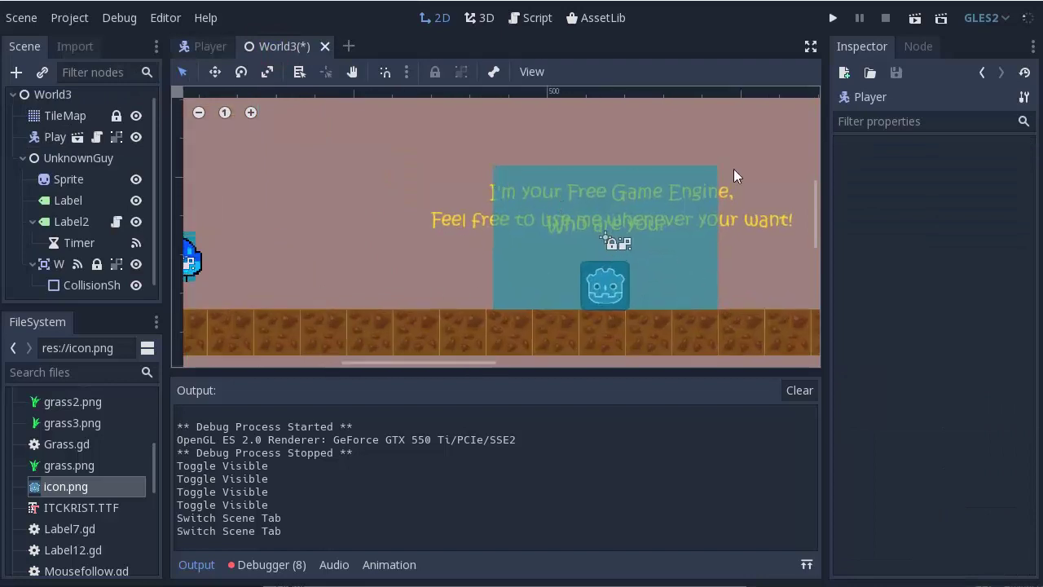
{"action": "left_click", "coordinate": [620, 290]}
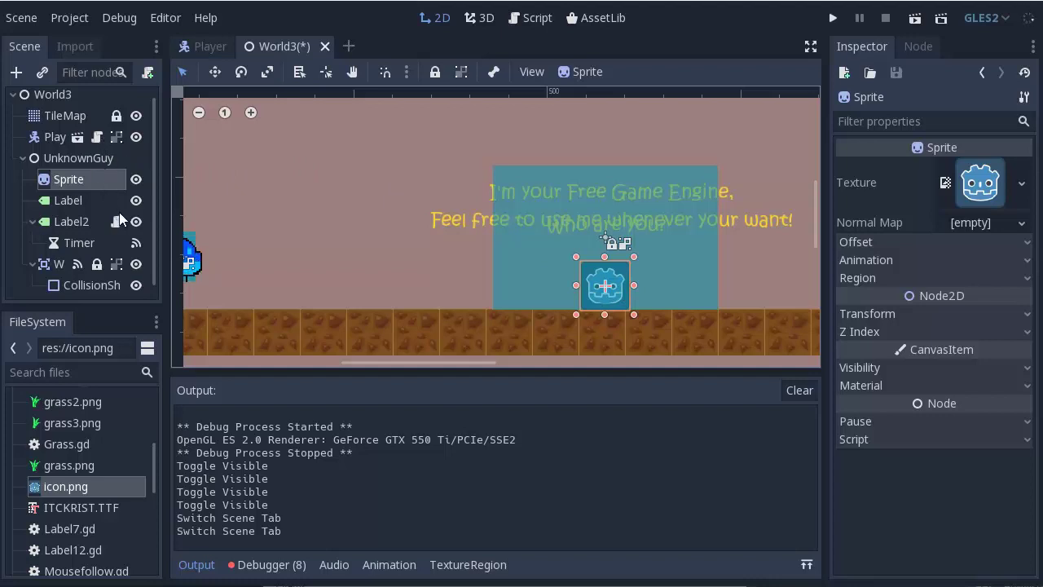
Step: Go from Whoareyou's signals to its handler in Player.gd and highlight the line that hides Label
{"action": "left_click", "coordinate": [59, 264]}
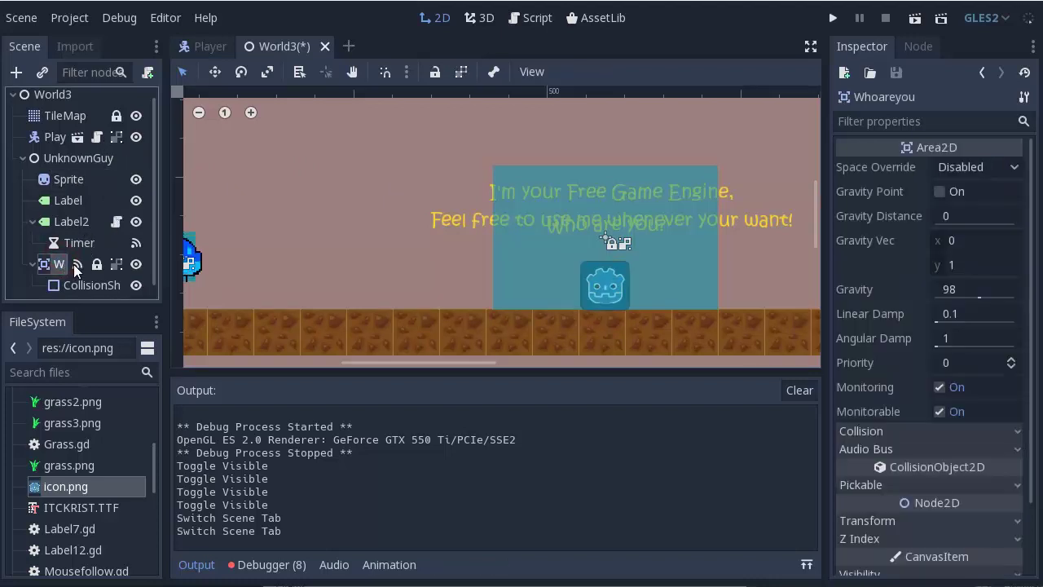
{"action": "left_click", "coordinate": [77, 264]}
{"action": "left_click", "coordinate": [98, 137]}
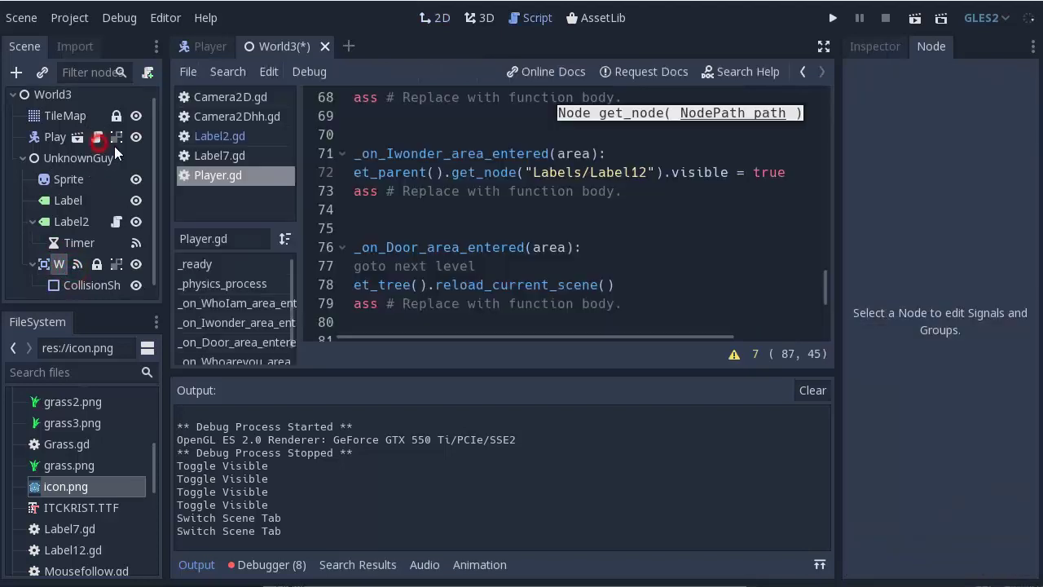
{"action": "scroll", "coordinate": [524, 309], "scroll_direction": "down", "scroll_amount": 3}
{"action": "left_click", "coordinate": [525, 341]}
{"action": "left_click_drag", "start_coordinate": [473, 342], "coordinate": [440, 342]}
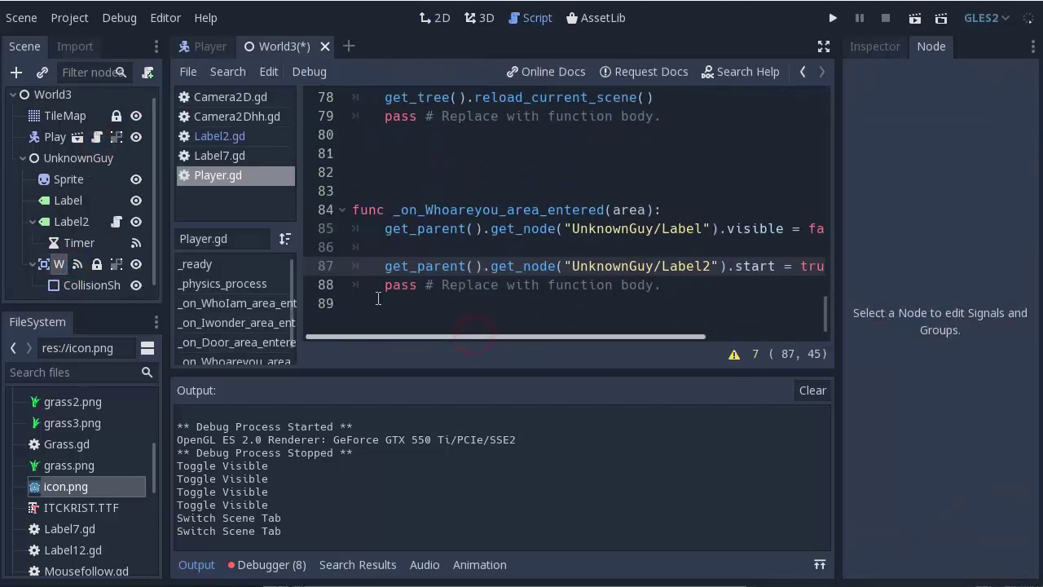
{"action": "mouse_move", "coordinate": [378, 228]}
{"action": "left_mouse_down"}
{"action": "mouse_move", "coordinate": [748, 229]}
{"action": "mouse_move", "coordinate": [734, 229]}
{"action": "left_mouse_up"}
Step: Examine the get_node call for Label2 on line 87 of Player.gd
{"action": "left_click", "coordinate": [445, 19]}
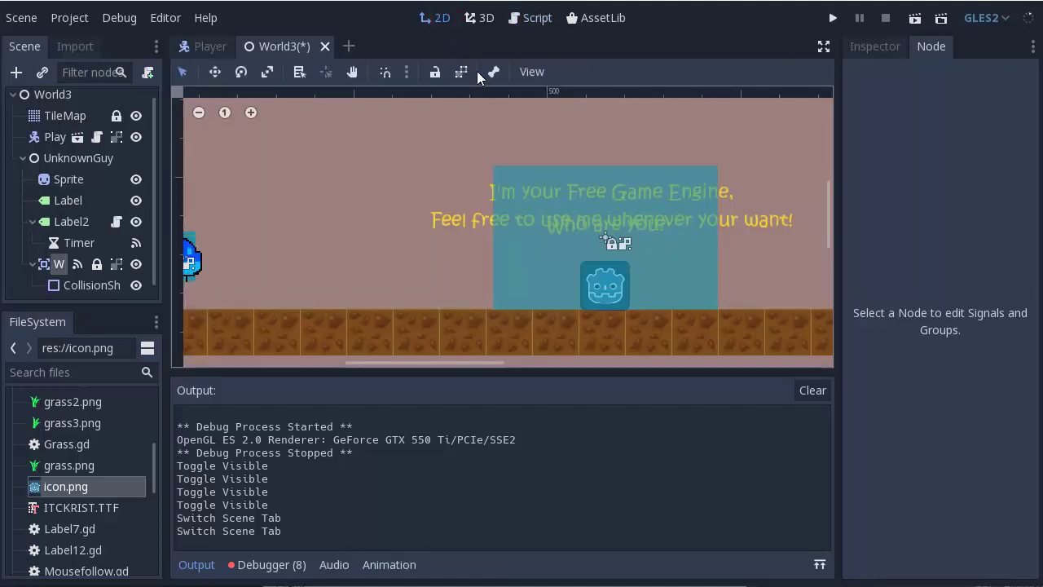
{"action": "left_click", "coordinate": [531, 18]}
{"action": "left_click", "coordinate": [693, 266]}
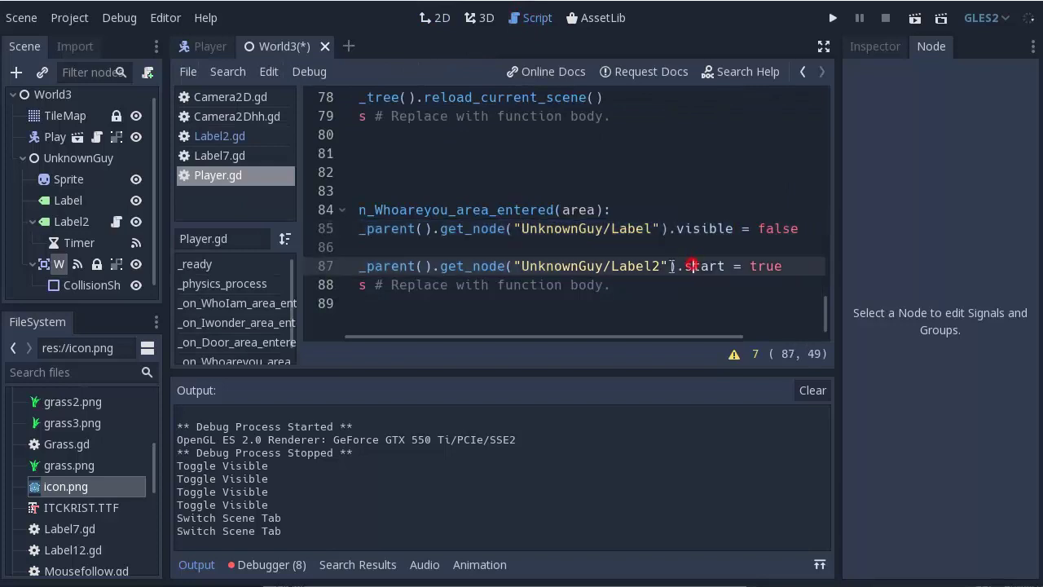
{"action": "key", "text": "Home"}
{"action": "left_click", "coordinate": [729, 266], "text": "shift"}
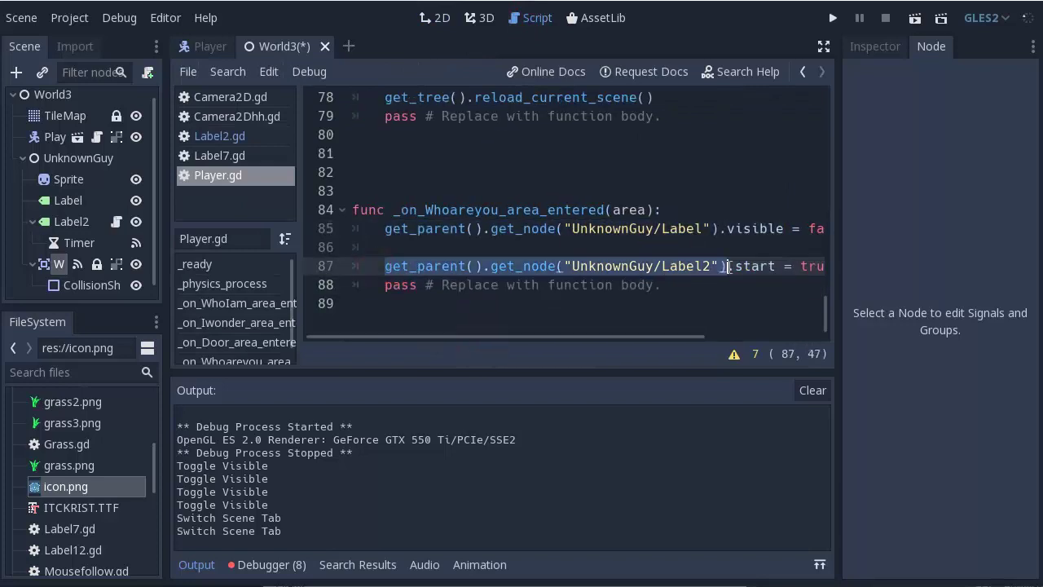
Step: Select Label2 in the level, review line 89, and bring up Label2's attached script
{"action": "left_click", "coordinate": [429, 22]}
{"action": "left_click", "coordinate": [538, 210]}
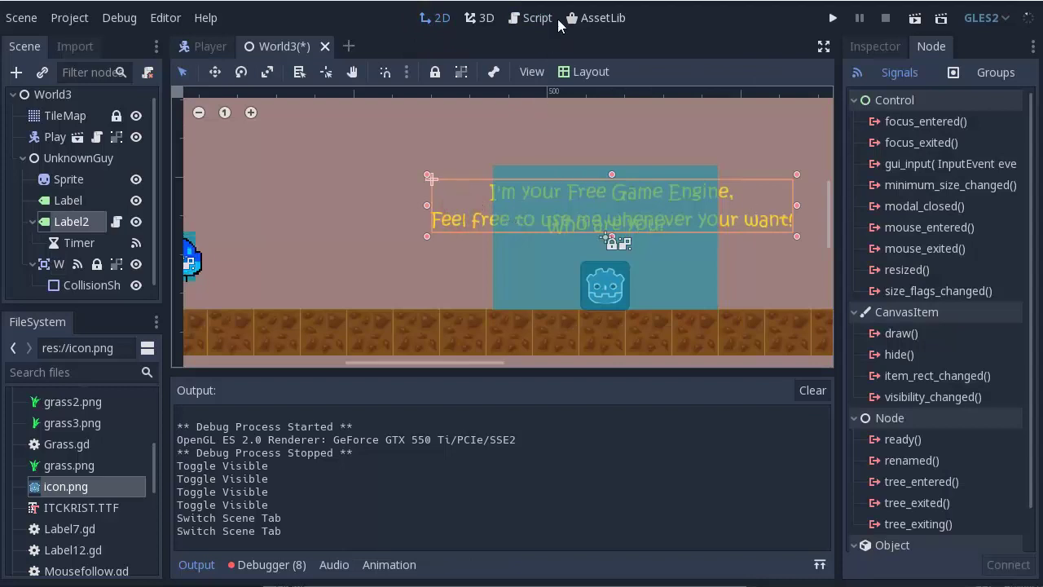
{"action": "left_click", "coordinate": [534, 18]}
{"action": "left_click", "coordinate": [676, 324]}
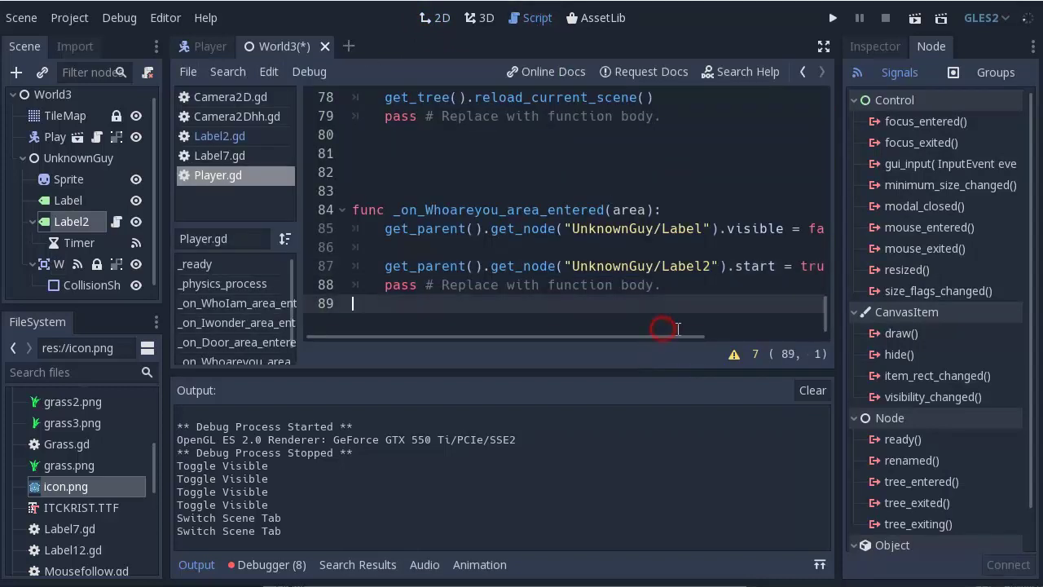
{"action": "mouse_move", "coordinate": [677, 335]}
{"action": "left_mouse_down"}
{"action": "mouse_move", "coordinate": [728, 344]}
{"action": "mouse_move", "coordinate": [734, 267]}
{"action": "left_mouse_up"}
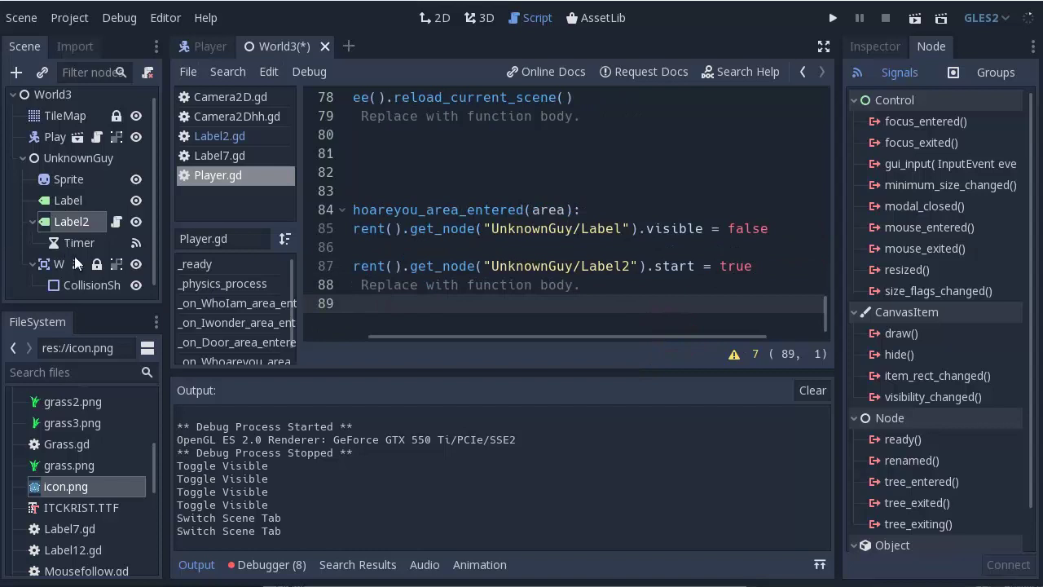
{"action": "left_click", "coordinate": [116, 222]}
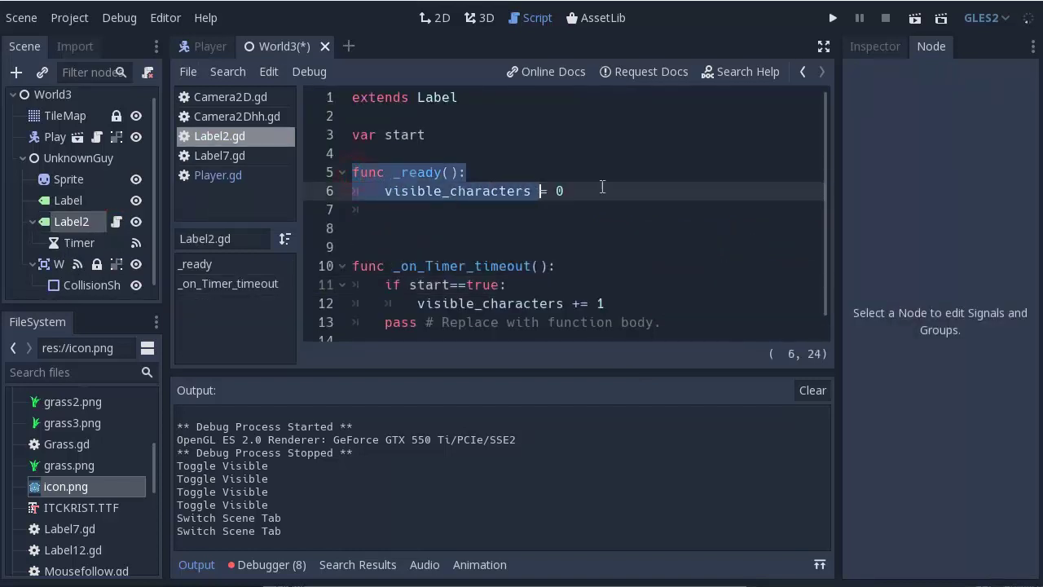
Step: Review the _on_Timer_timeout header and the Timer's signal connection and properties (0.1 s, autostart)
{"action": "left_click_drag", "start_coordinate": [355, 175], "coordinate": [616, 190]}
{"action": "scroll", "coordinate": [403, 216], "scroll_direction": "down", "scroll_amount": 1}
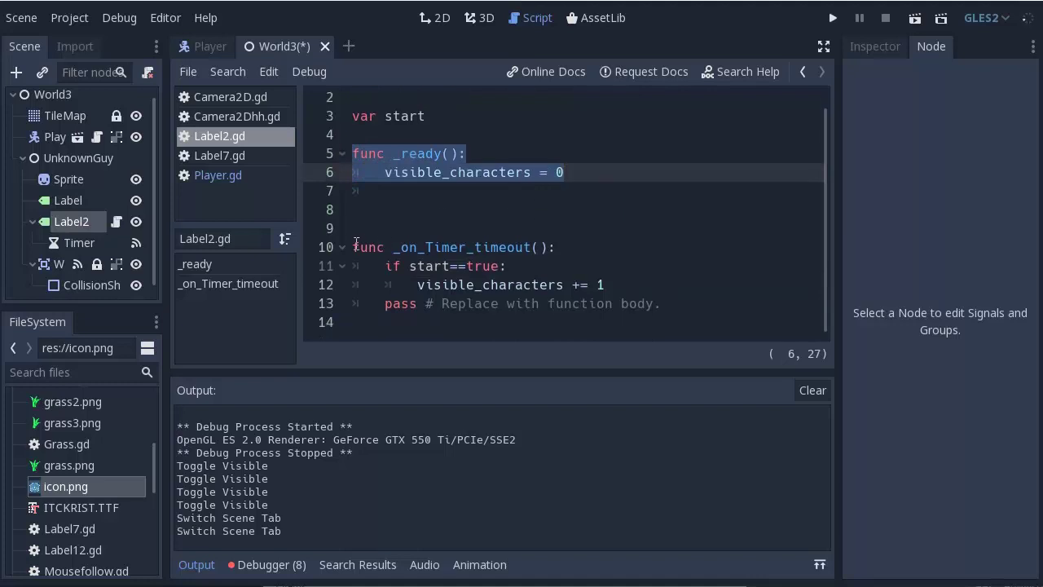
{"action": "left_click_drag", "start_coordinate": [353, 247], "coordinate": [576, 257]}
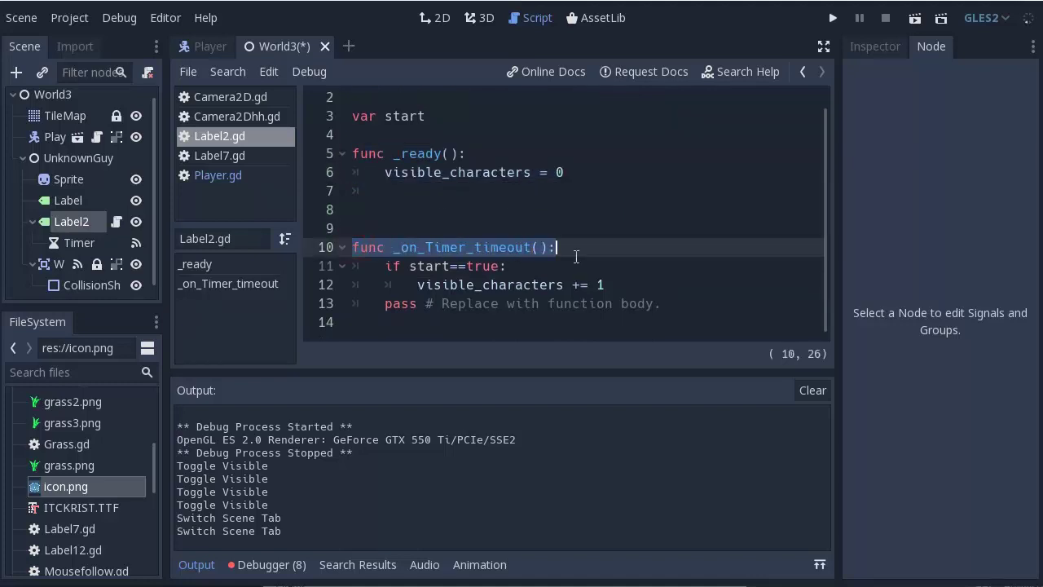
{"action": "left_click", "coordinate": [402, 260]}
{"action": "left_click", "coordinate": [81, 242]}
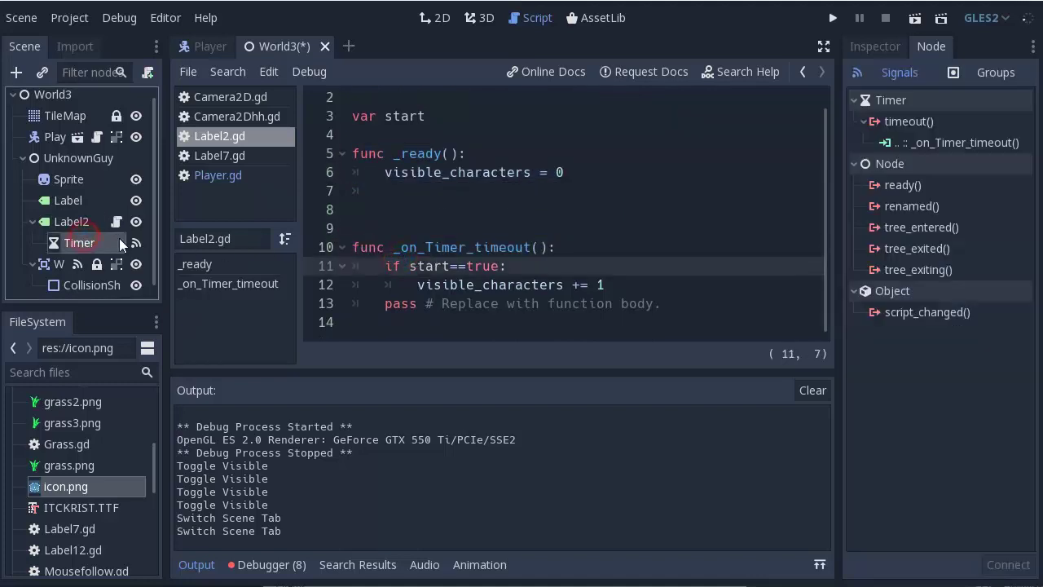
{"action": "left_click", "coordinate": [877, 47]}
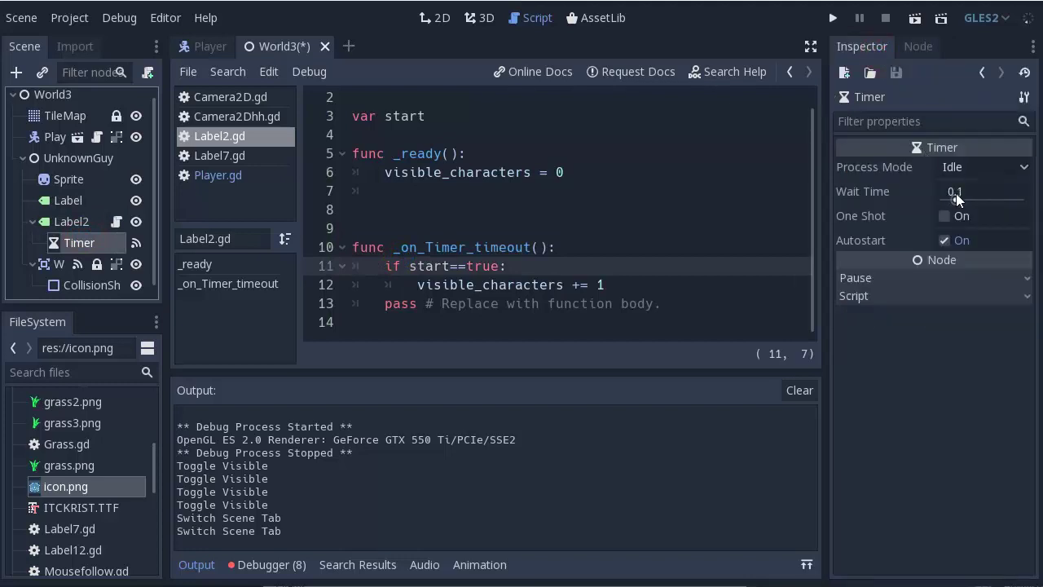
Step: Check the 'if start==true' condition and 'visible_characters += 1' line, then return to the 2D view
{"action": "left_click", "coordinate": [499, 284]}
{"action": "left_click_drag", "start_coordinate": [382, 266], "coordinate": [541, 265]}
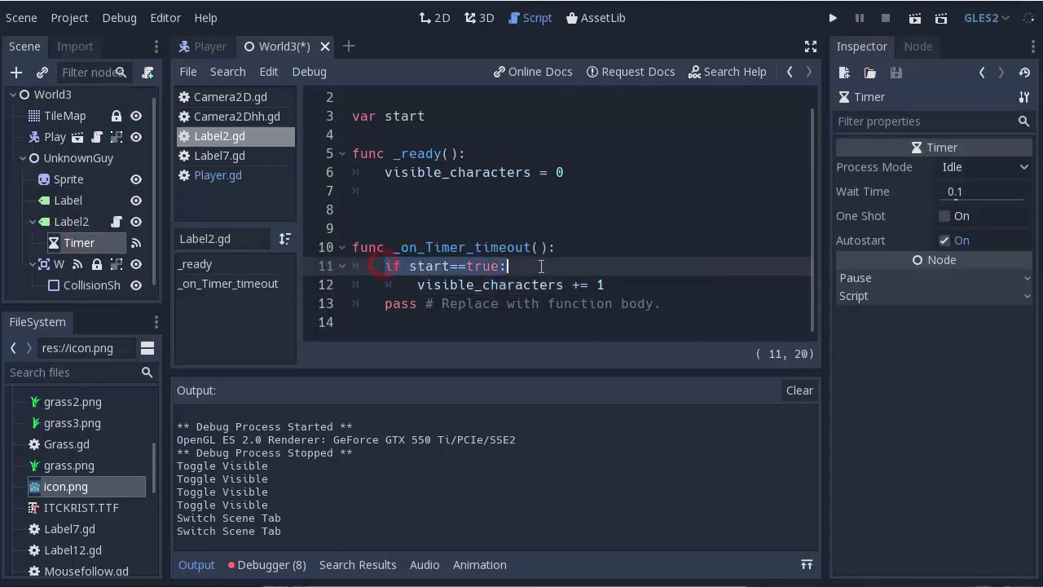
{"action": "left_click", "coordinate": [494, 284]}
{"action": "left_click_drag", "start_coordinate": [412, 284], "coordinate": [608, 284]}
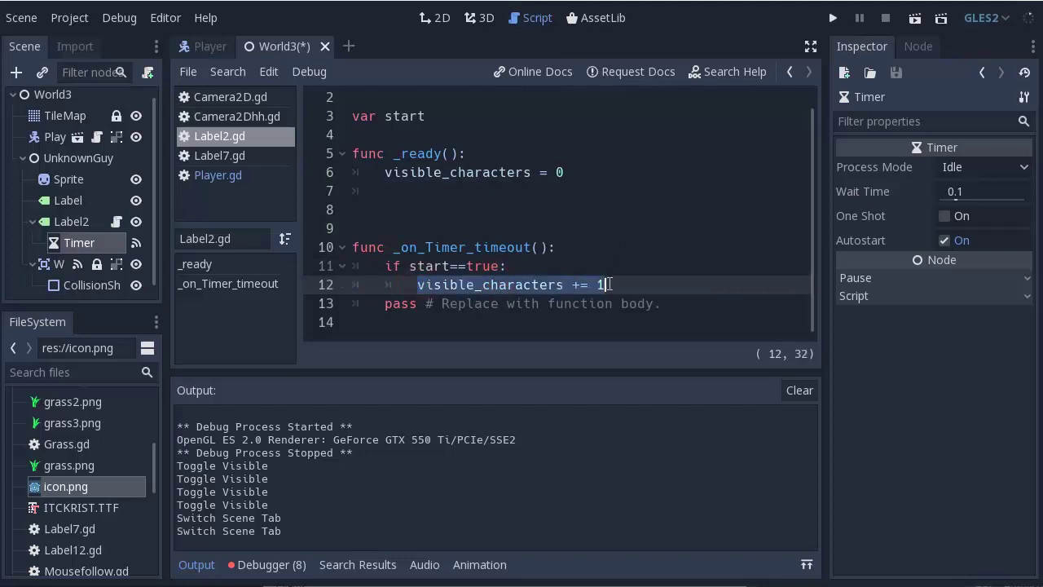
{"action": "left_click", "coordinate": [607, 285]}
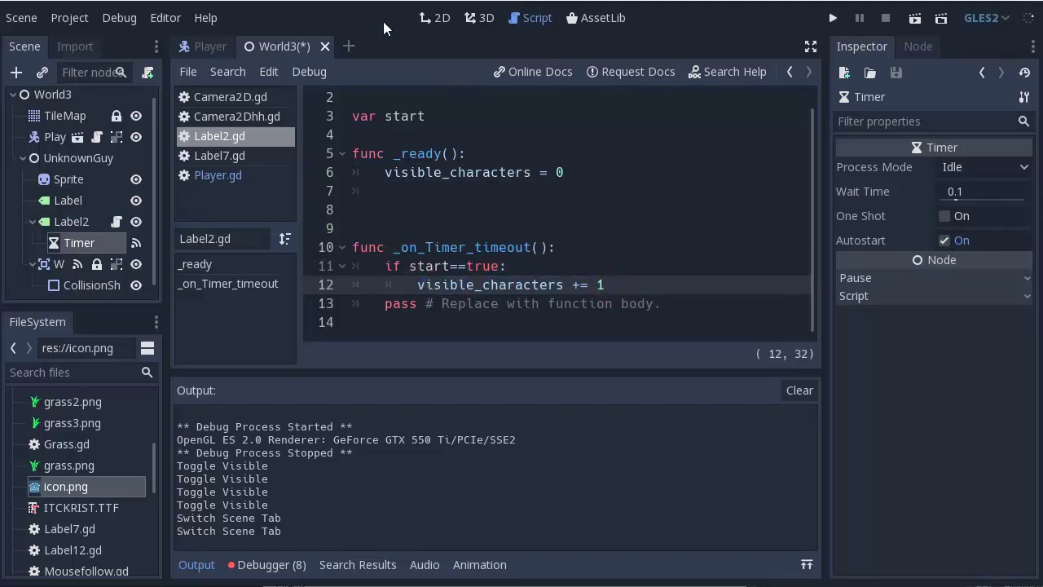
{"action": "left_click", "coordinate": [413, 25]}
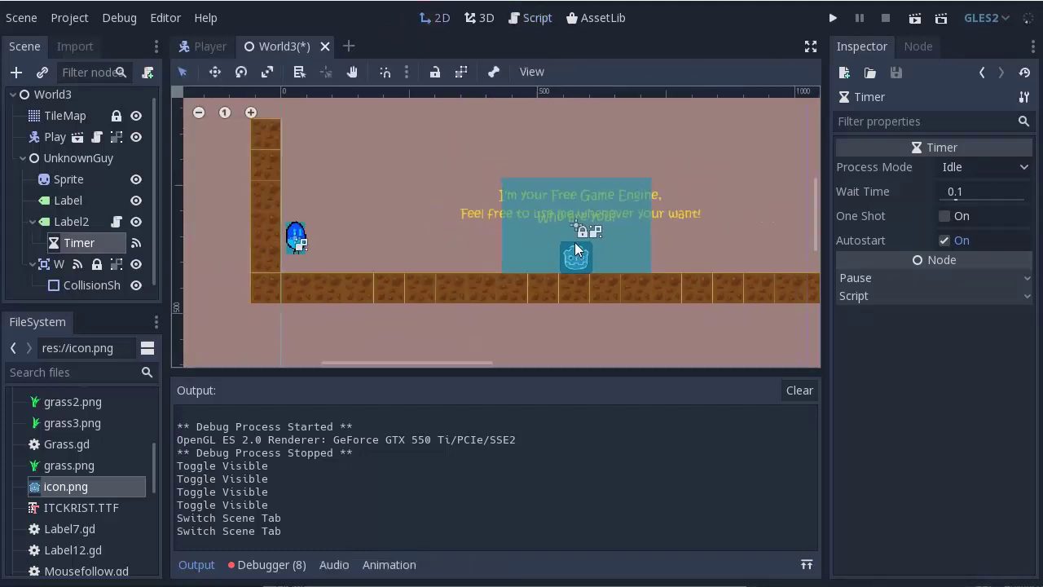
Step: Compare the Sprite, Label and Label2 nodes, then clear Label2's script
{"action": "left_click", "coordinate": [88, 181]}
{"action": "left_click", "coordinate": [85, 201]}
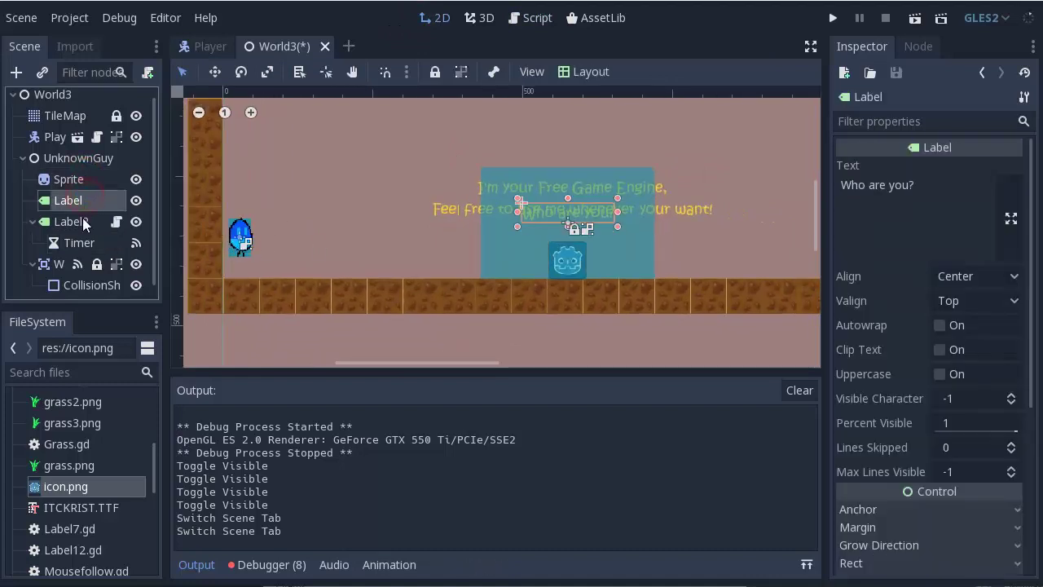
{"action": "left_click", "coordinate": [89, 222]}
{"action": "left_click", "coordinate": [95, 200]}
{"action": "left_click", "coordinate": [94, 222]}
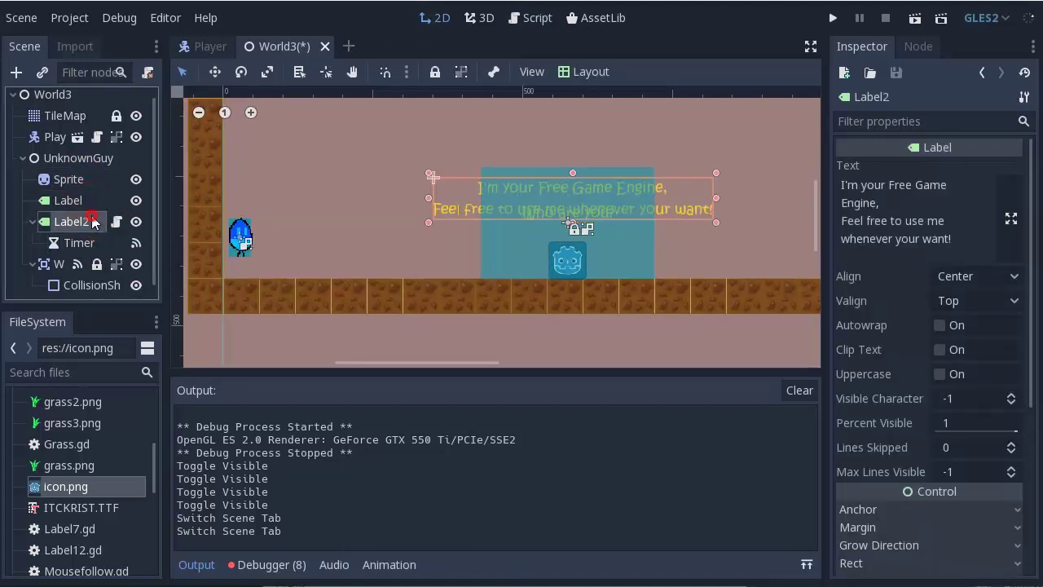
{"action": "left_click", "coordinate": [148, 72]}
Step: Delete the Timer and Whoareyou nodes, confirming each removal
{"action": "left_click", "coordinate": [82, 243]}
{"action": "key", "text": "Delete"}
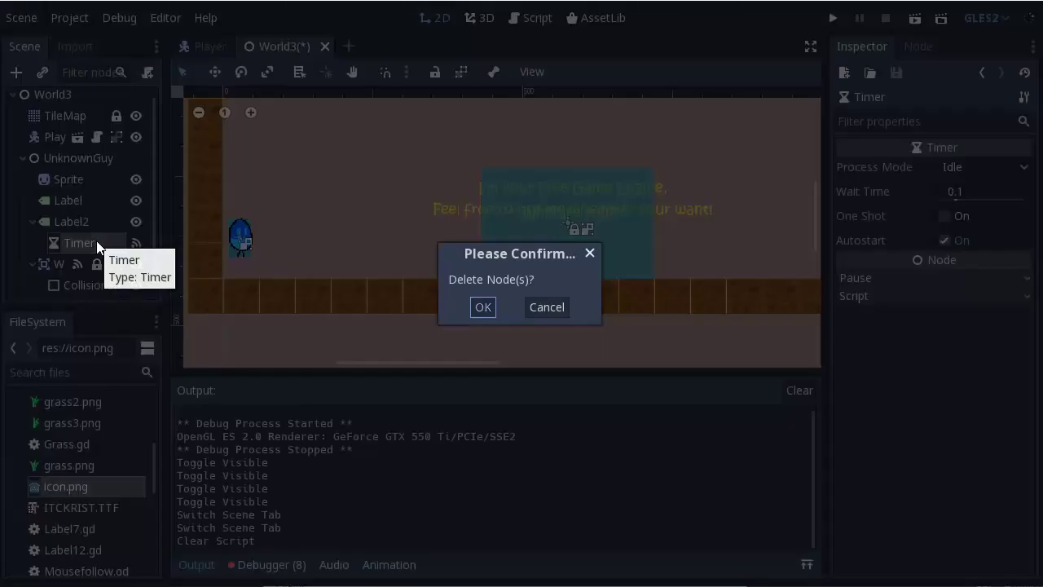
{"action": "key", "text": "Return"}
{"action": "left_click", "coordinate": [61, 252]}
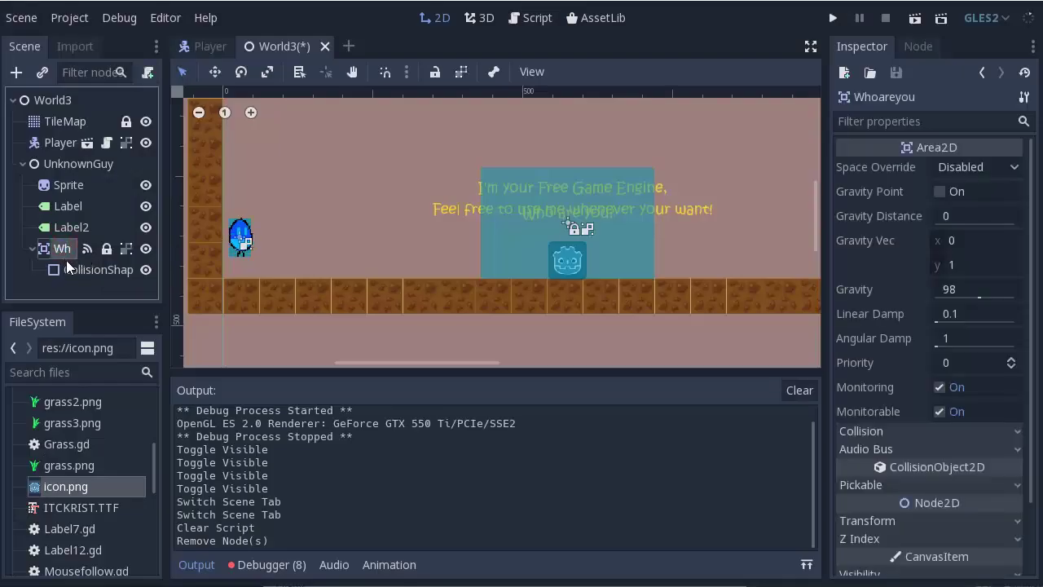
{"action": "key", "text": "Delete"}
{"action": "key", "text": "Return"}
Step: Delete the _on_Whoareyou_area_entered function from Player.gd
{"action": "left_click", "coordinate": [107, 144]}
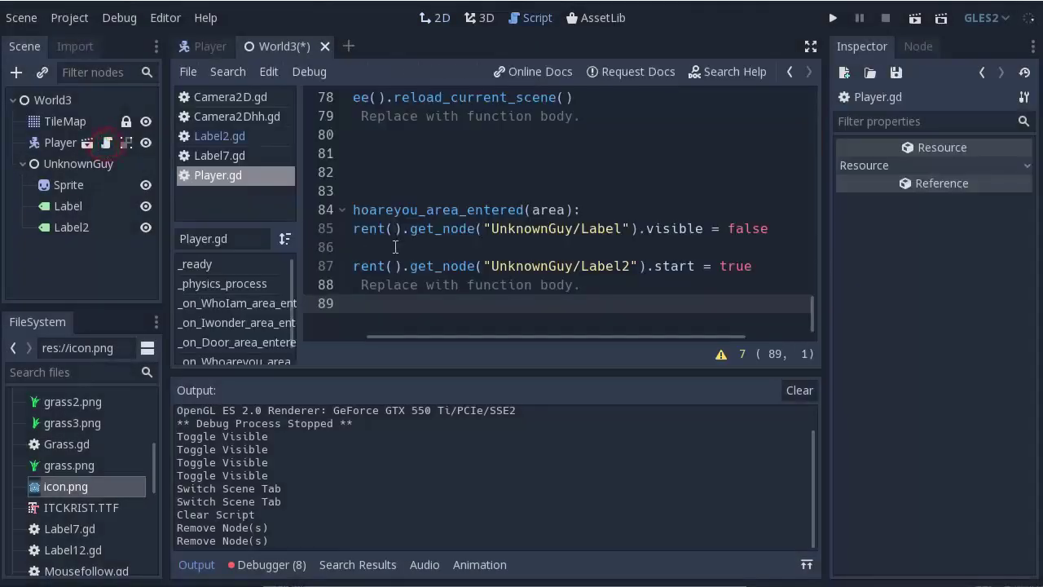
{"action": "left_click_drag", "start_coordinate": [664, 290], "coordinate": [218, 220]}
{"action": "key", "text": "BackSpace"}
{"action": "key", "text": "BackSpace"}
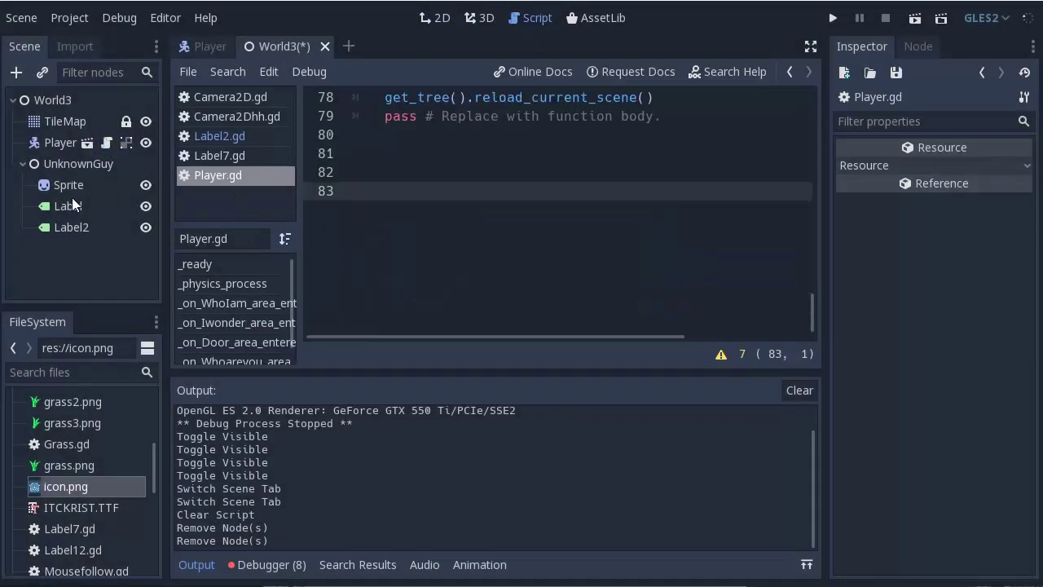
Step: Open the Player scene and delete its old Area2D
{"action": "left_click", "coordinate": [82, 163]}
{"action": "left_click", "coordinate": [73, 184]}
{"action": "left_click", "coordinate": [60, 142]}
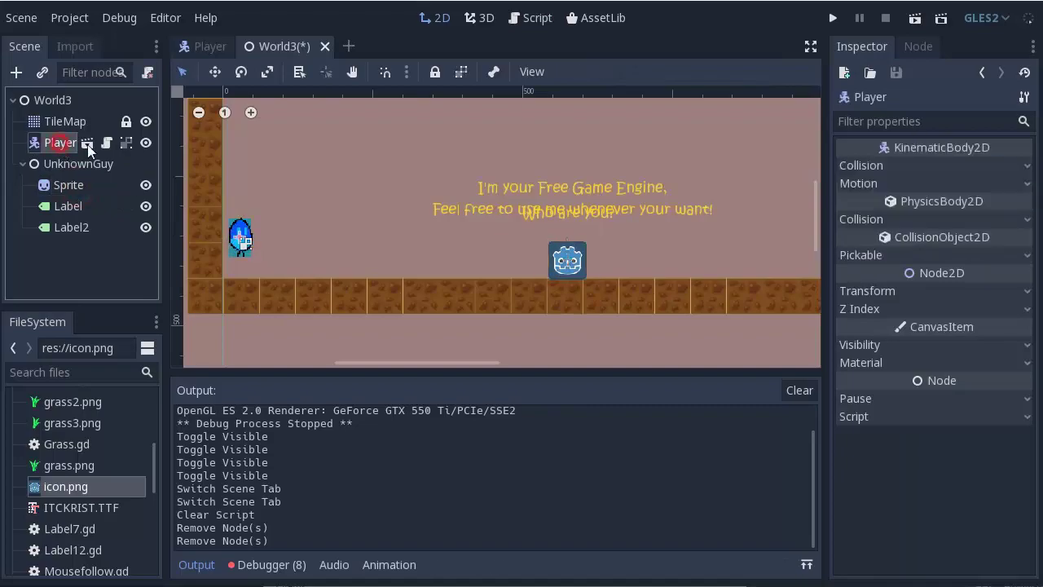
{"action": "left_click", "coordinate": [87, 144]}
{"action": "left_click", "coordinate": [91, 164]}
{"action": "key", "text": "Delete"}
{"action": "key", "text": "Return"}
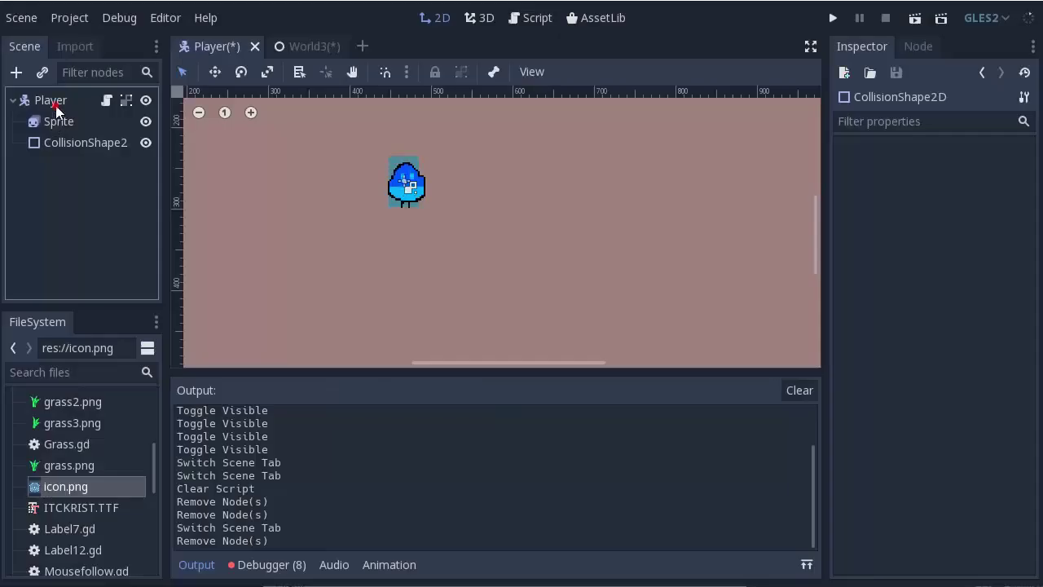
Step: Add a new Area2D child under the Player root node
{"action": "left_click", "coordinate": [55, 104]}
{"action": "left_click", "coordinate": [65, 102]}
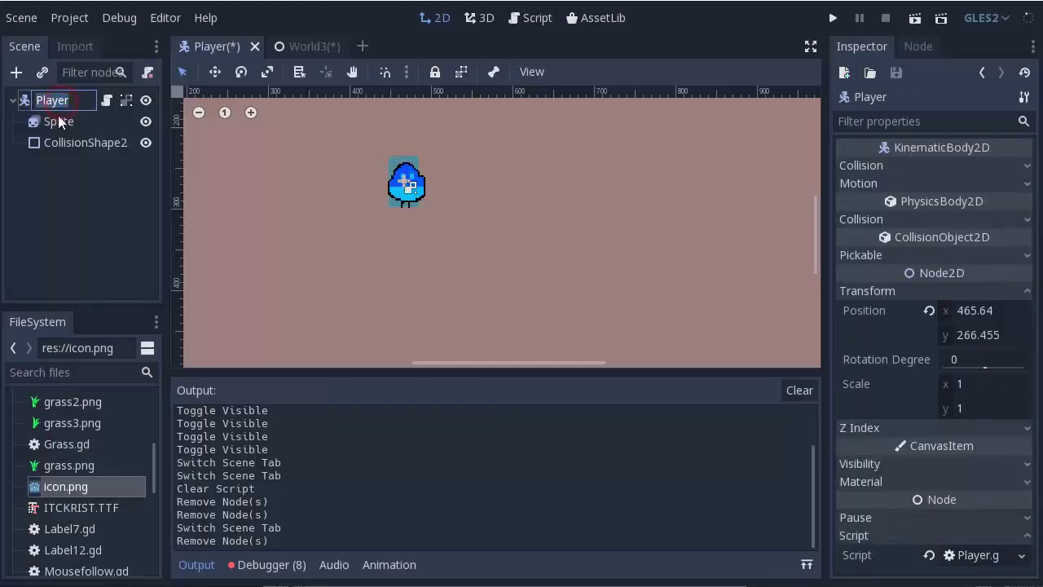
{"action": "left_click", "coordinate": [15, 73]}
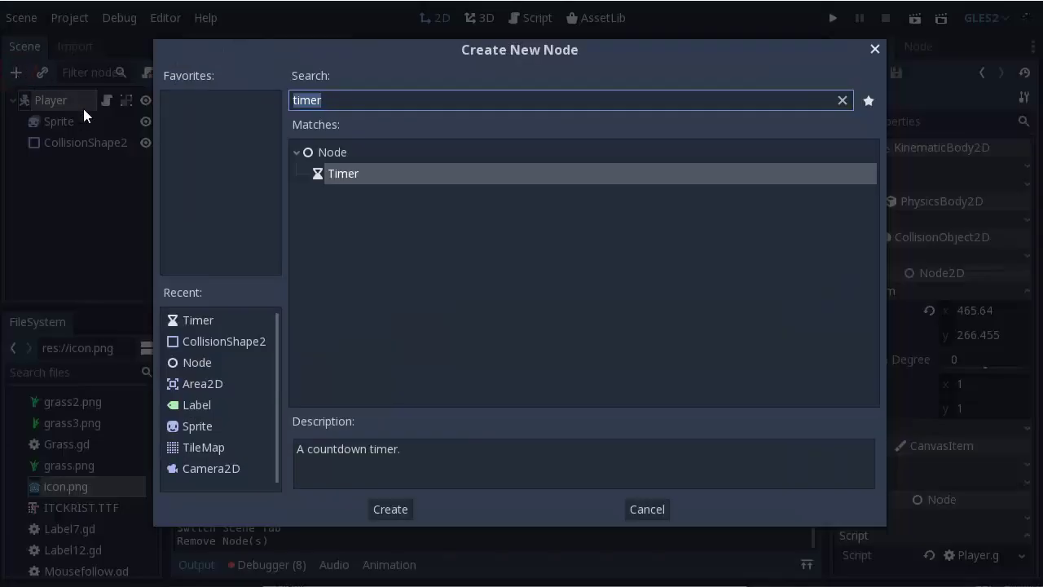
{"action": "type", "text": "area2d"}
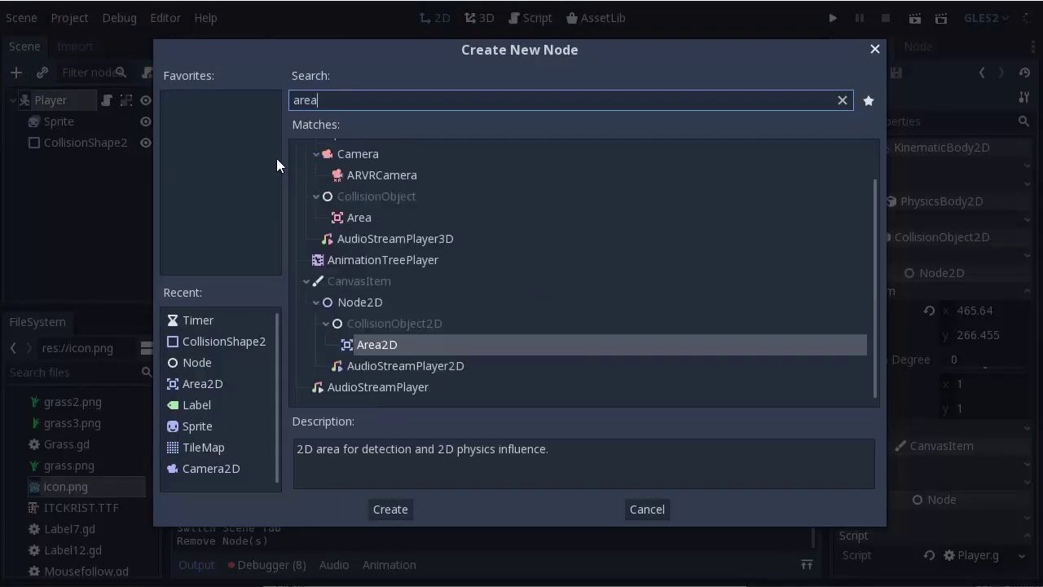
{"action": "double_click", "coordinate": [394, 240]}
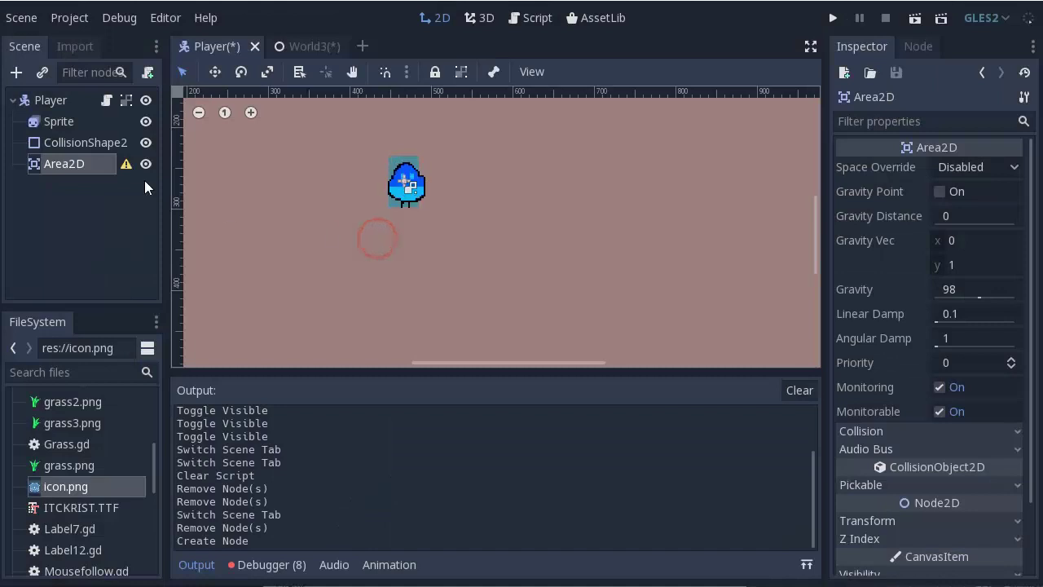
Step: Duplicate the Player's CollisionShape2D and move the copy under the new Area2D
{"action": "left_click", "coordinate": [74, 142]}
{"action": "left_click", "coordinate": [76, 163]}
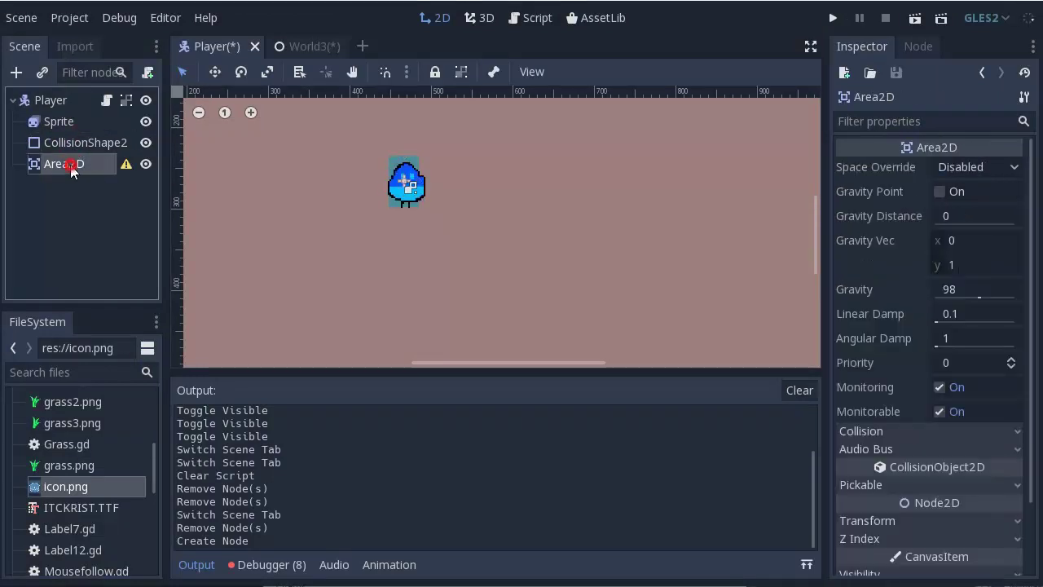
{"action": "right_click", "coordinate": [64, 142]}
{"action": "left_click", "coordinate": [60, 142]}
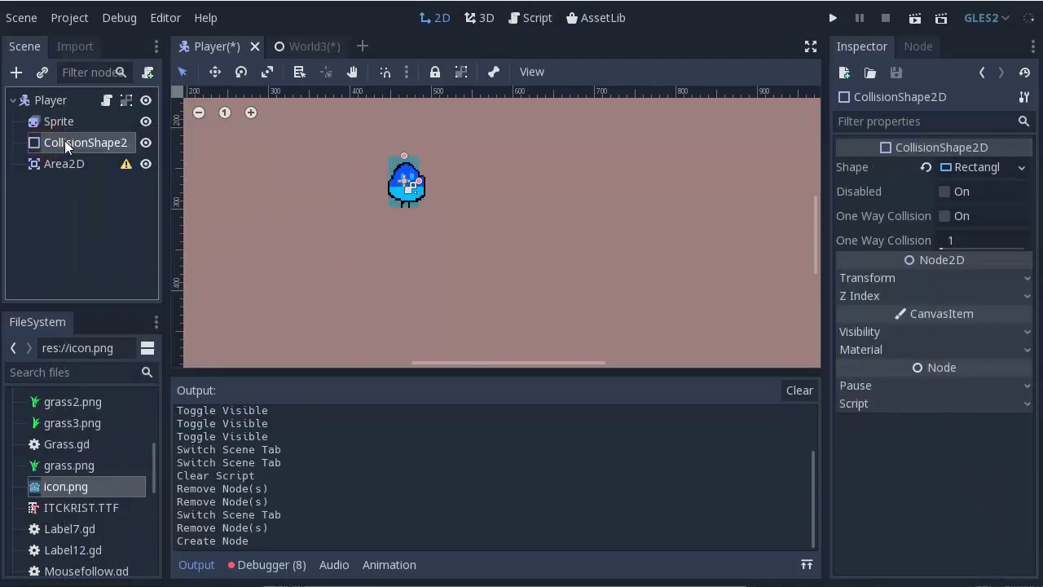
{"action": "right_click", "coordinate": [75, 139]}
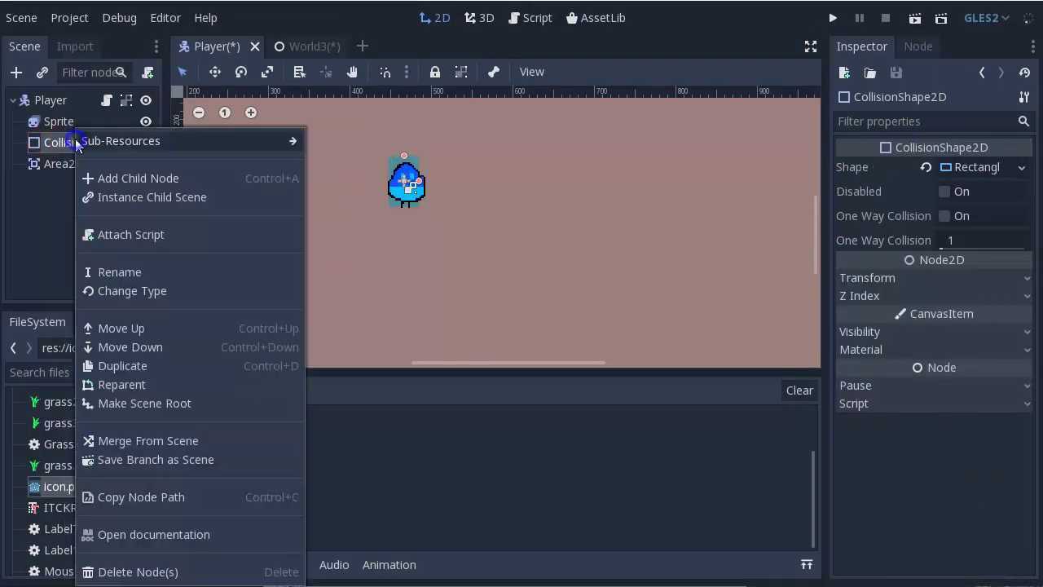
{"action": "left_click", "coordinate": [113, 368]}
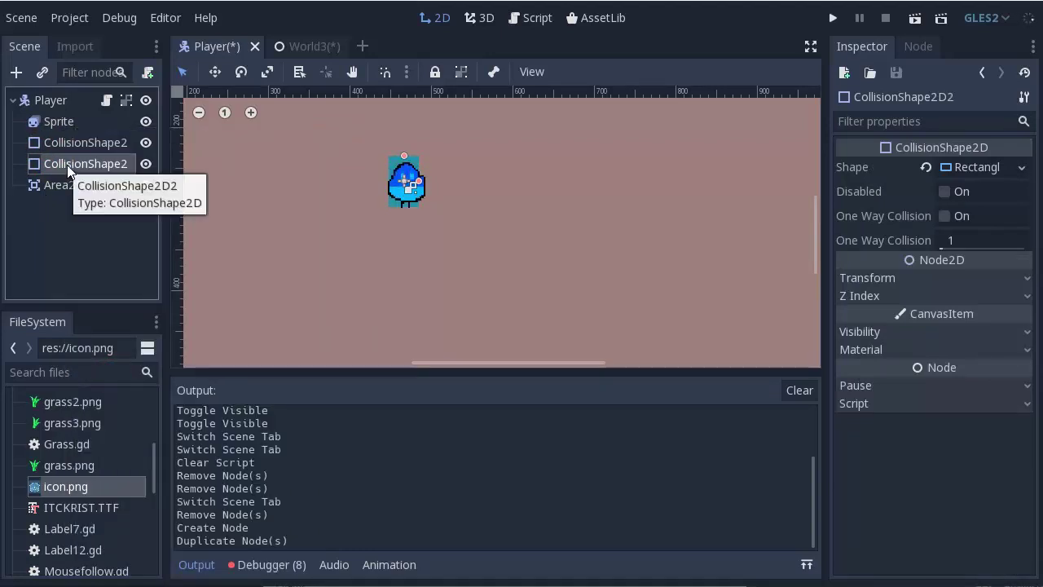
{"action": "mouse_move", "coordinate": [67, 164]}
{"action": "left_mouse_down"}
{"action": "mouse_move", "coordinate": [77, 166]}
{"action": "mouse_move", "coordinate": [68, 183]}
{"action": "left_mouse_up"}
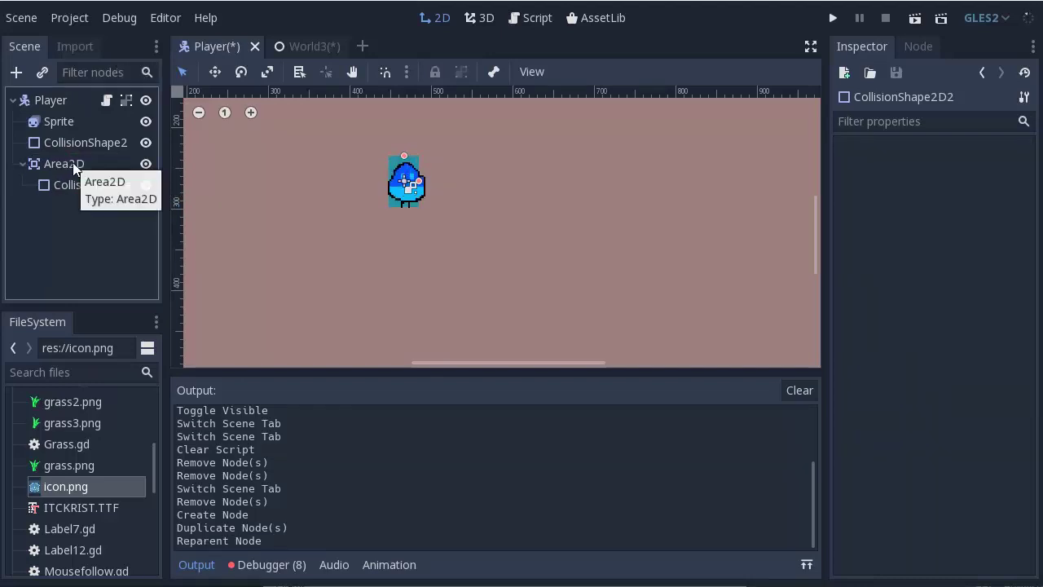
{"action": "left_click", "coordinate": [294, 48]}
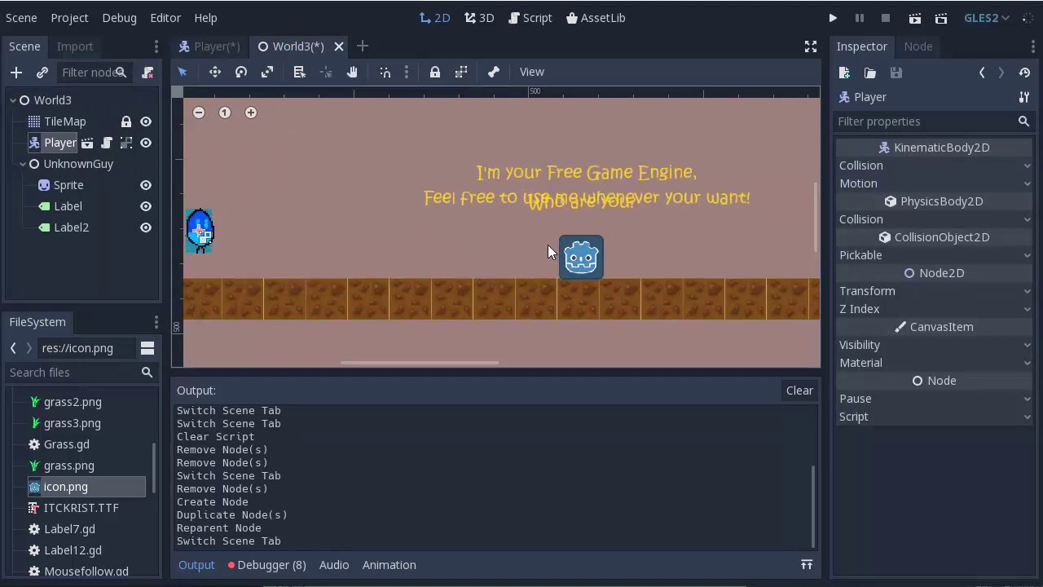
Step: Add an Area2D child under the UnknownGuy node
{"action": "left_click", "coordinate": [65, 164]}
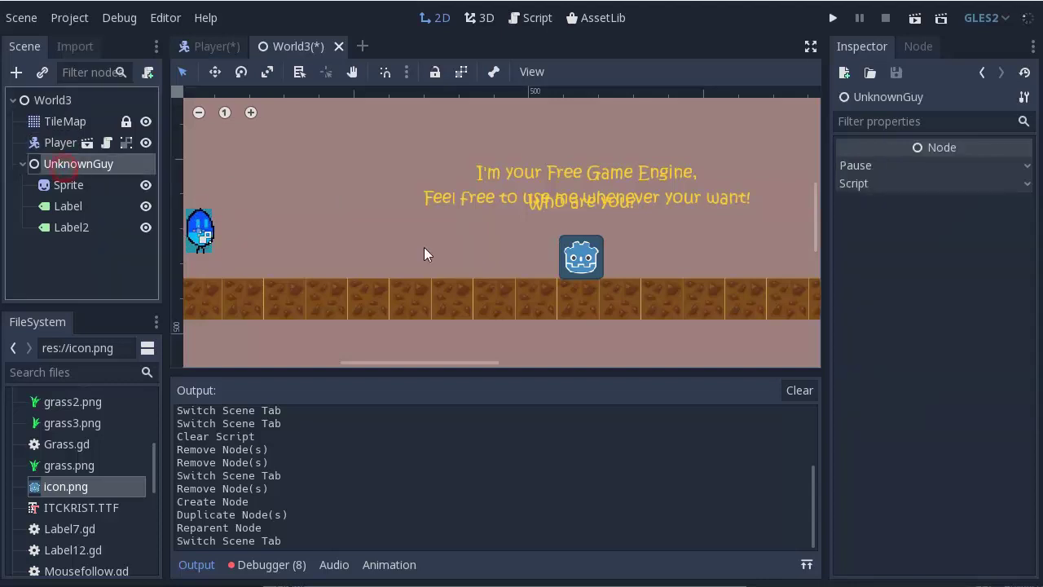
{"action": "left_click", "coordinate": [69, 185]}
{"action": "left_click", "coordinate": [27, 164]}
{"action": "left_click", "coordinate": [68, 186]}
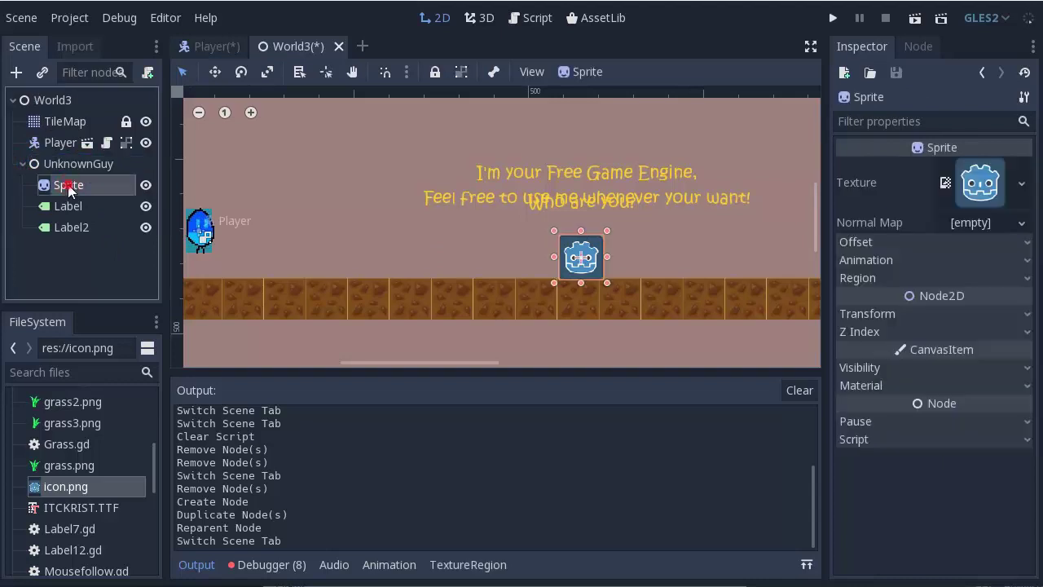
{"action": "left_click", "coordinate": [79, 165]}
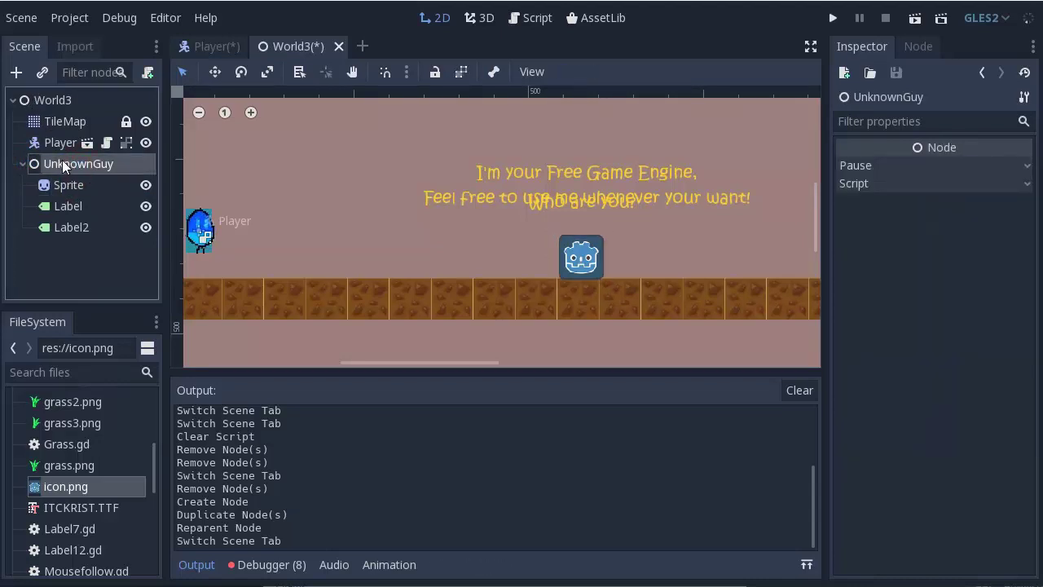
{"action": "left_click", "coordinate": [16, 72]}
{"action": "type", "text": "a"}
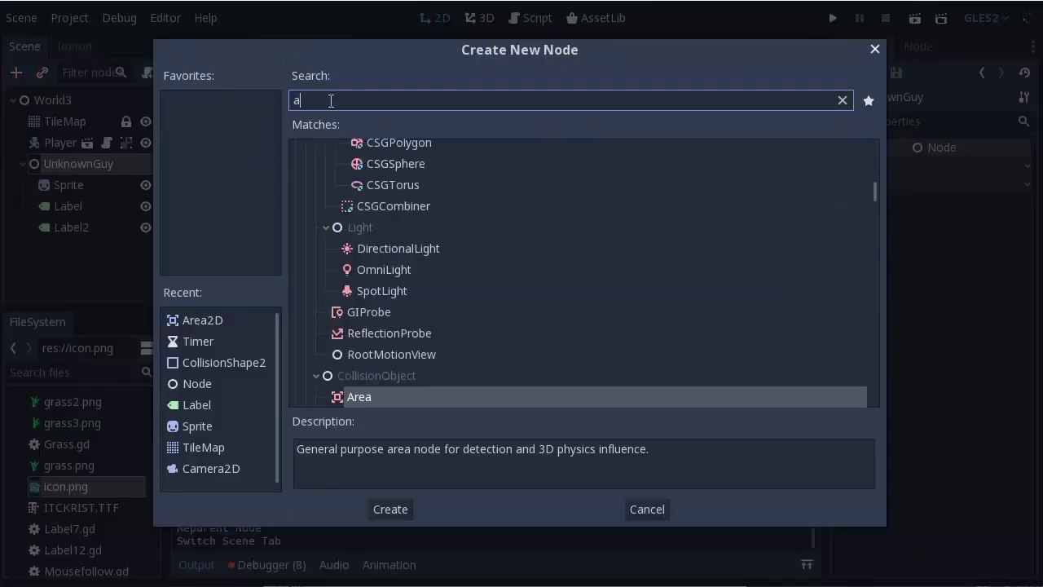
{"action": "type", "text": "rea"}
{"action": "double_click", "coordinate": [367, 345]}
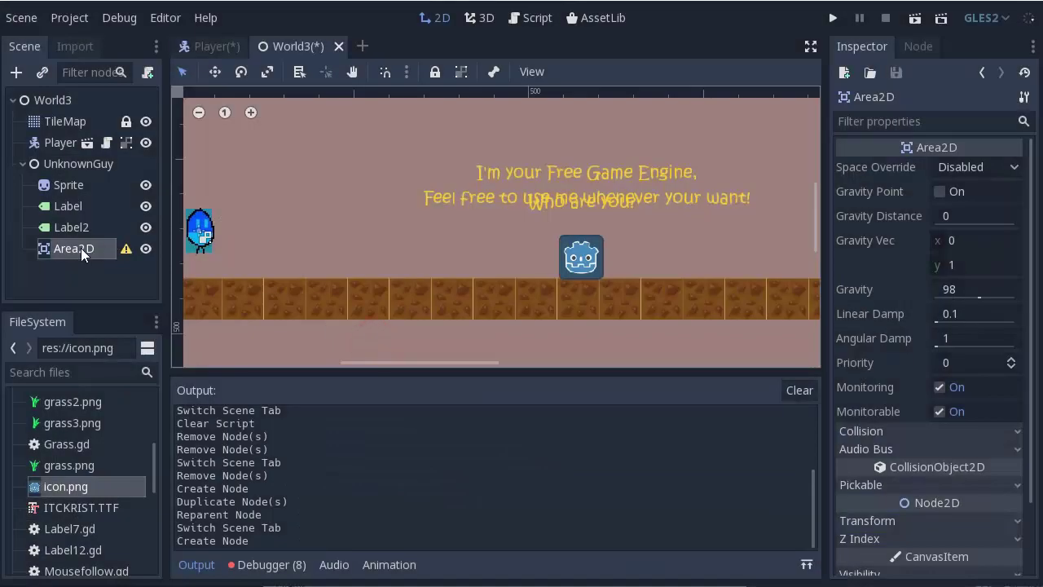
Step: Add a CollisionShape2D under the new Area2D
{"action": "left_click", "coordinate": [16, 72]}
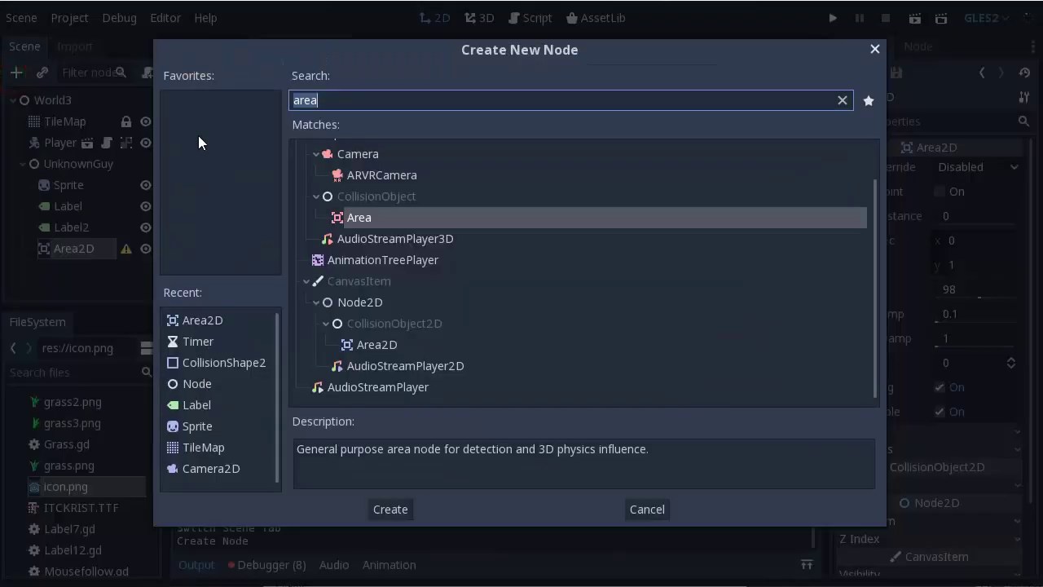
{"action": "type", "text": "collision"}
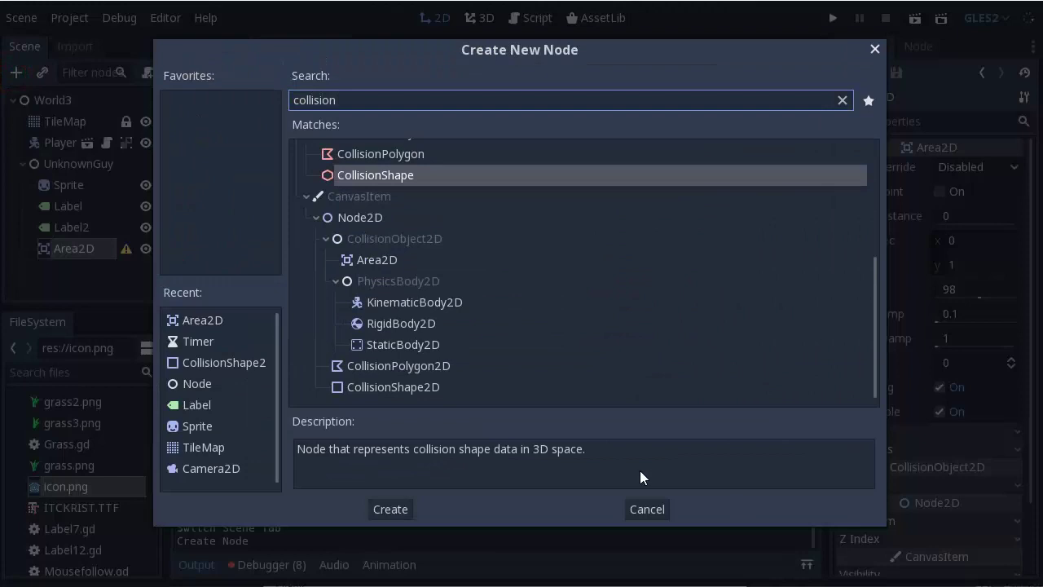
{"action": "double_click", "coordinate": [435, 393]}
{"action": "scroll", "coordinate": [432, 335], "scroll_direction": "up", "scroll_amount": 2}
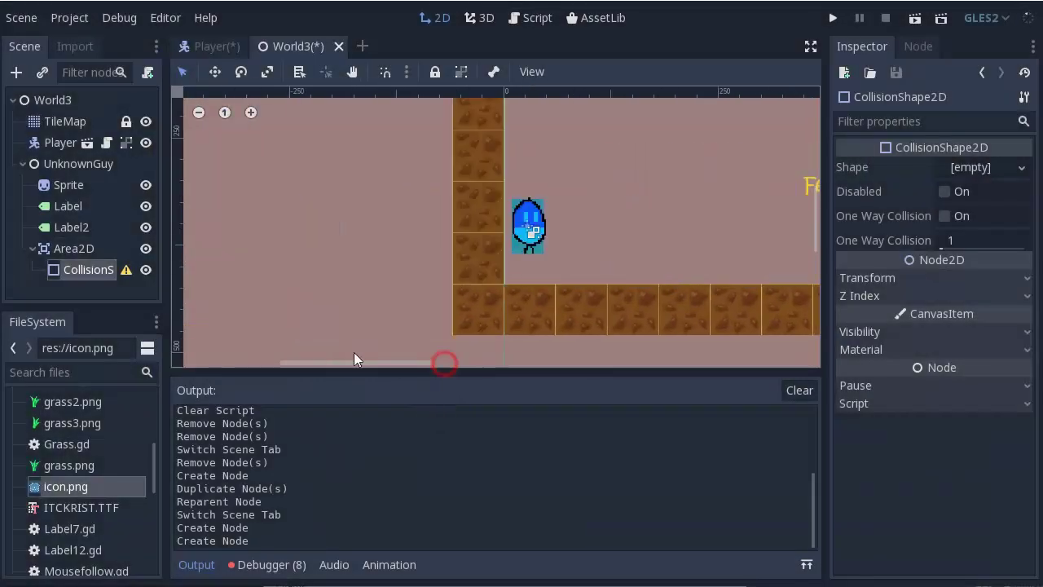
{"action": "left_click_drag", "start_coordinate": [819, 234], "coordinate": [818, 196]}
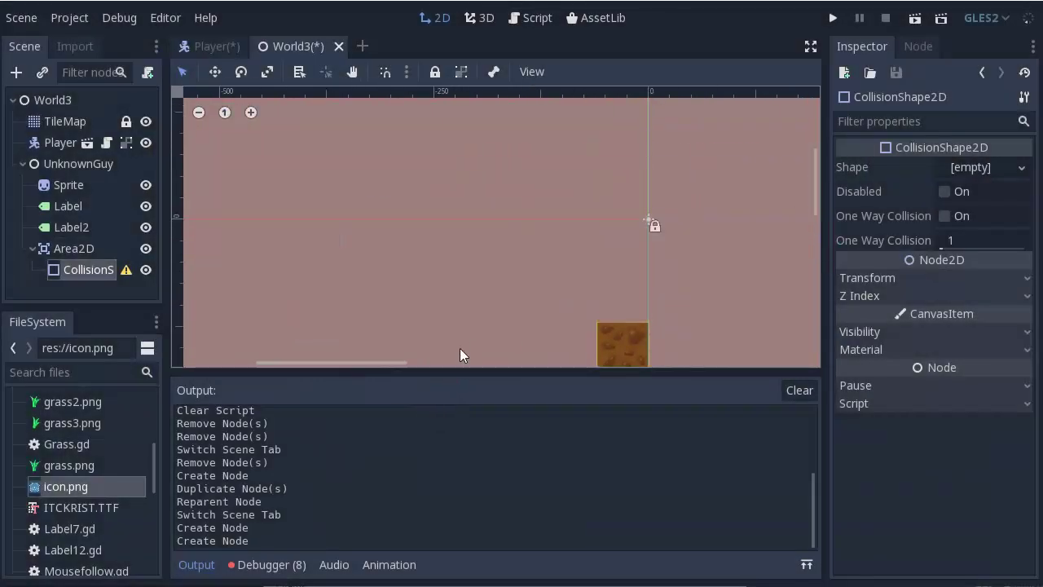
{"action": "left_click_drag", "start_coordinate": [390, 364], "coordinate": [414, 365]}
Step: Set the shape to a New RectangleShape2D and widen and heighten it in the viewport
{"action": "left_click", "coordinate": [962, 167]}
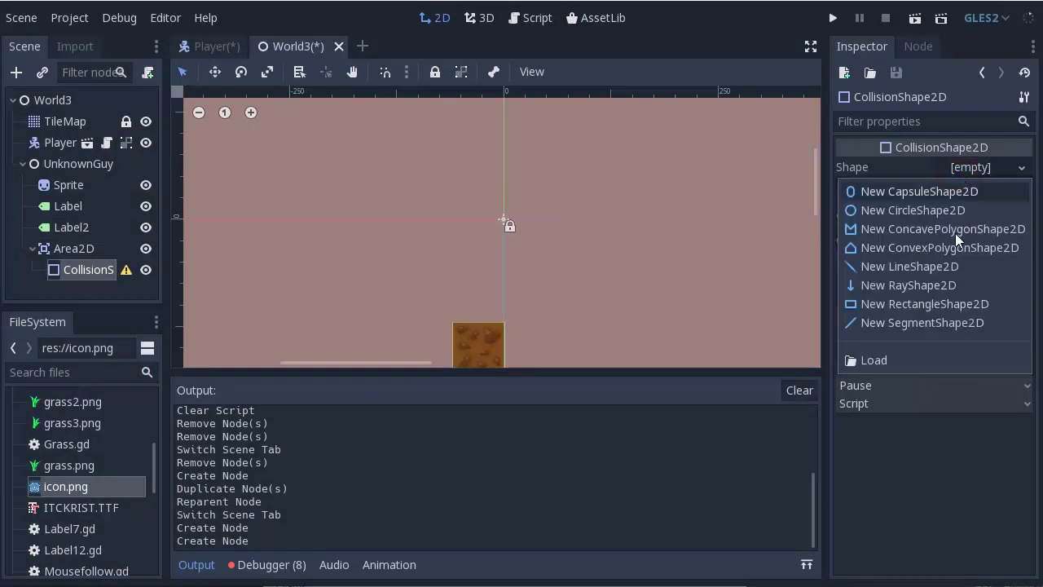
{"action": "left_click", "coordinate": [933, 299]}
{"action": "left_click_drag", "start_coordinate": [511, 219], "coordinate": [591, 221]}
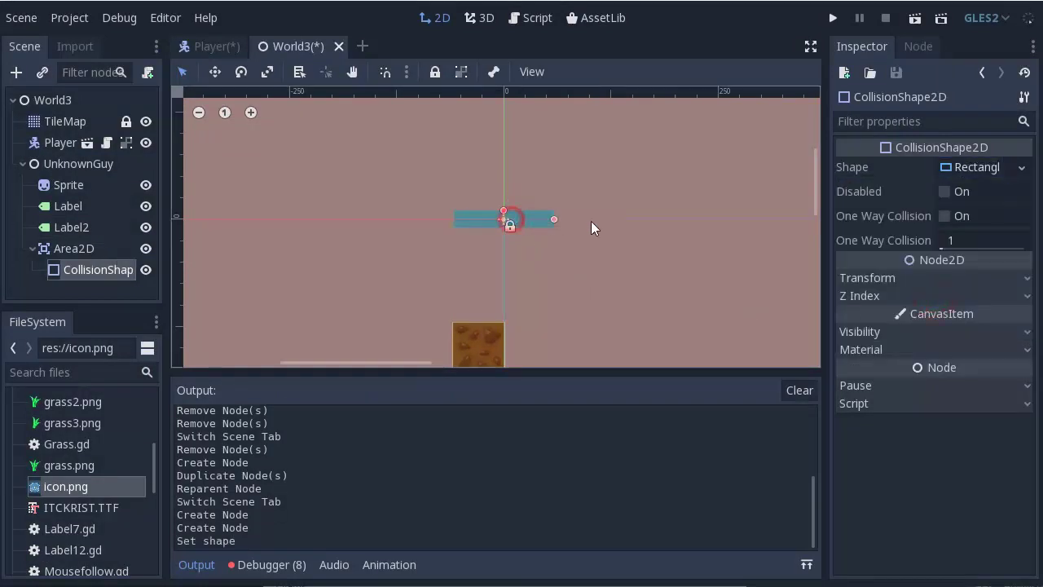
{"action": "left_click_drag", "start_coordinate": [503, 211], "coordinate": [504, 142]}
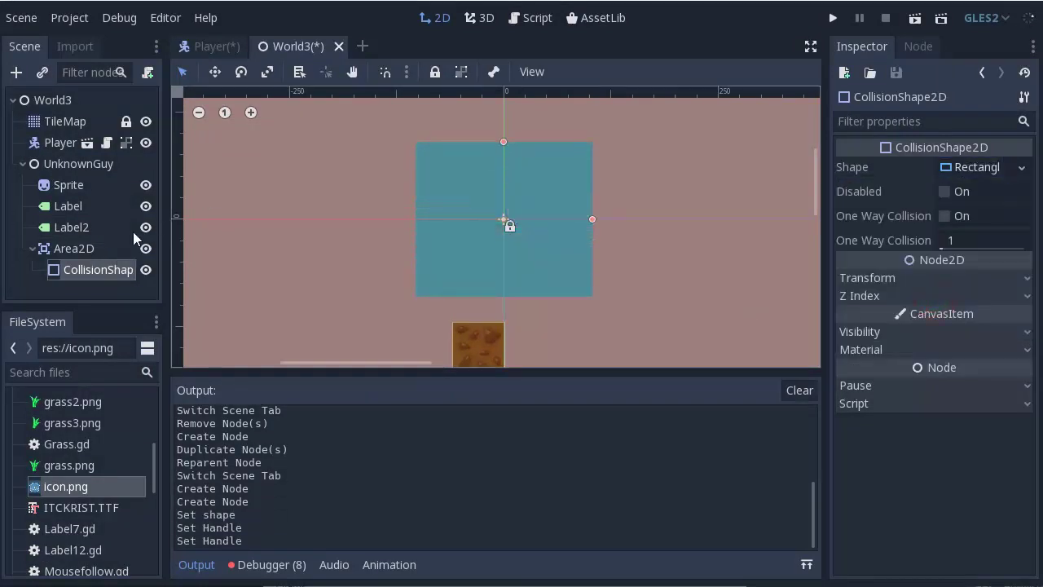
{"action": "left_click", "coordinate": [70, 252]}
{"action": "left_click", "coordinate": [77, 254]}
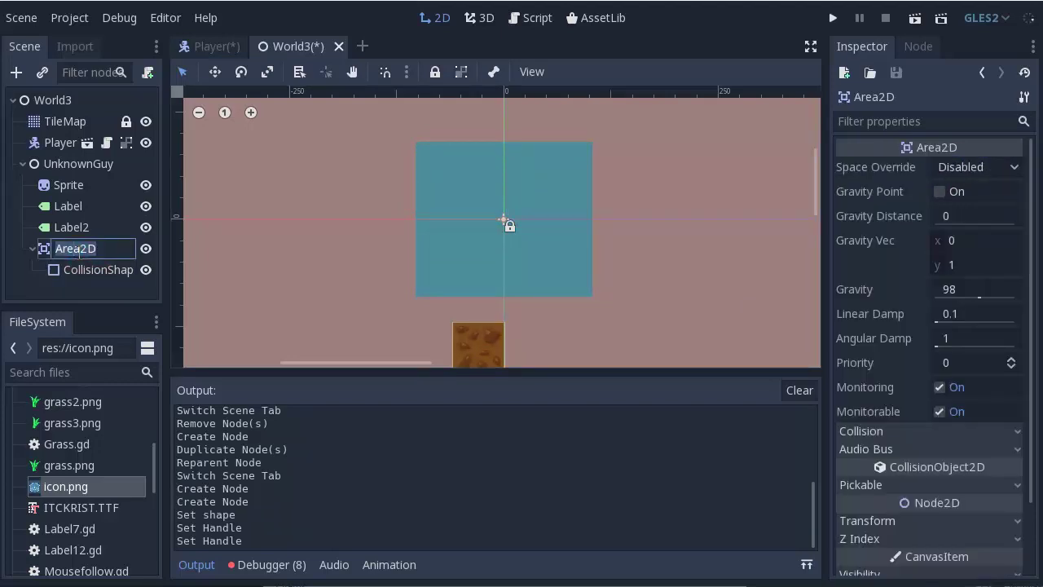
Step: Rename the Area2D to WhoIam and group it so the area and shape move together
{"action": "type", "text": "C"}
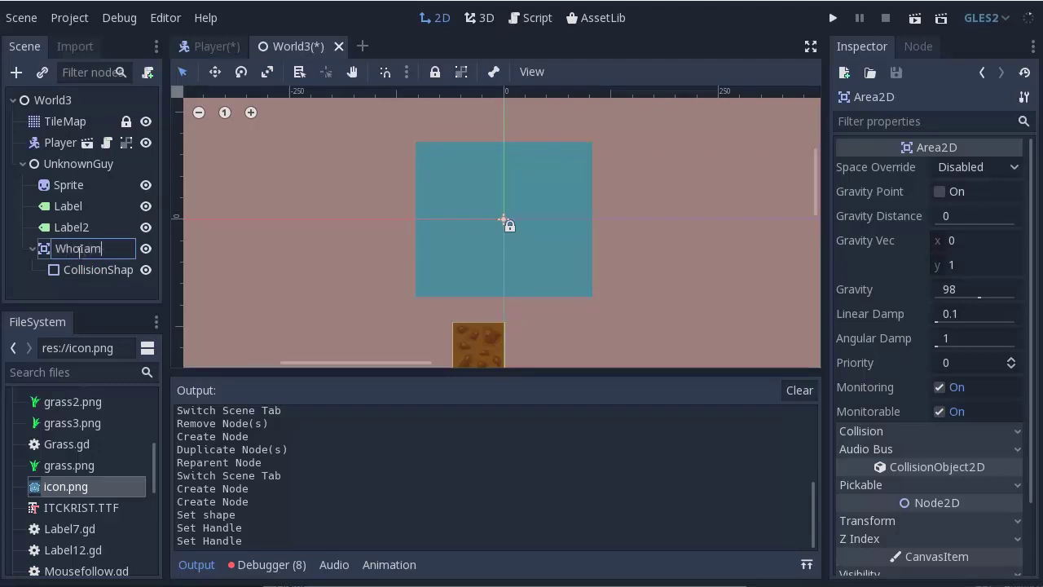
{"action": "key", "text": "Return"}
{"action": "scroll", "coordinate": [383, 200], "scroll_direction": "down", "scroll_amount": 2}
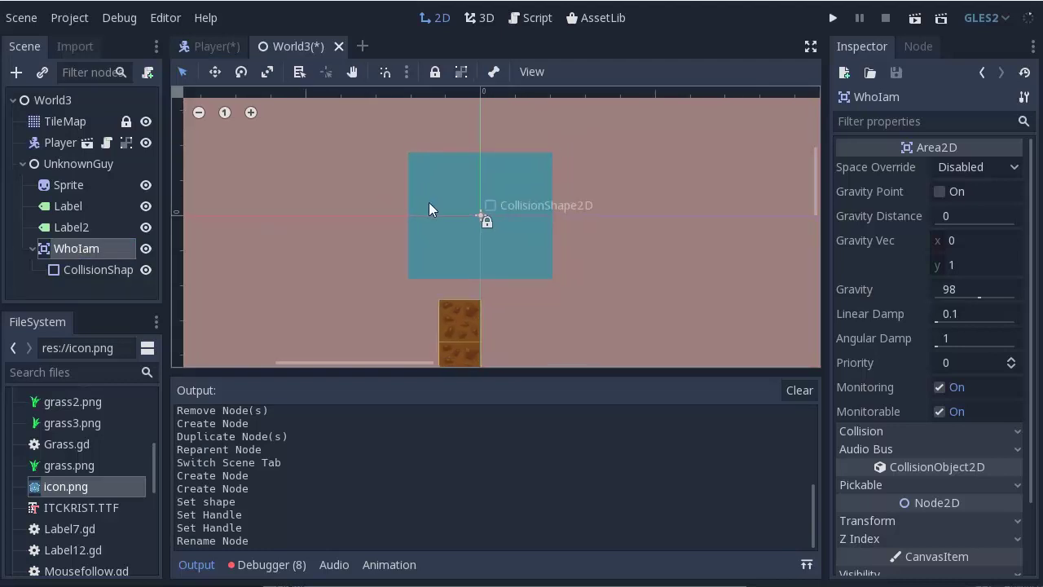
{"action": "left_click", "coordinate": [462, 73]}
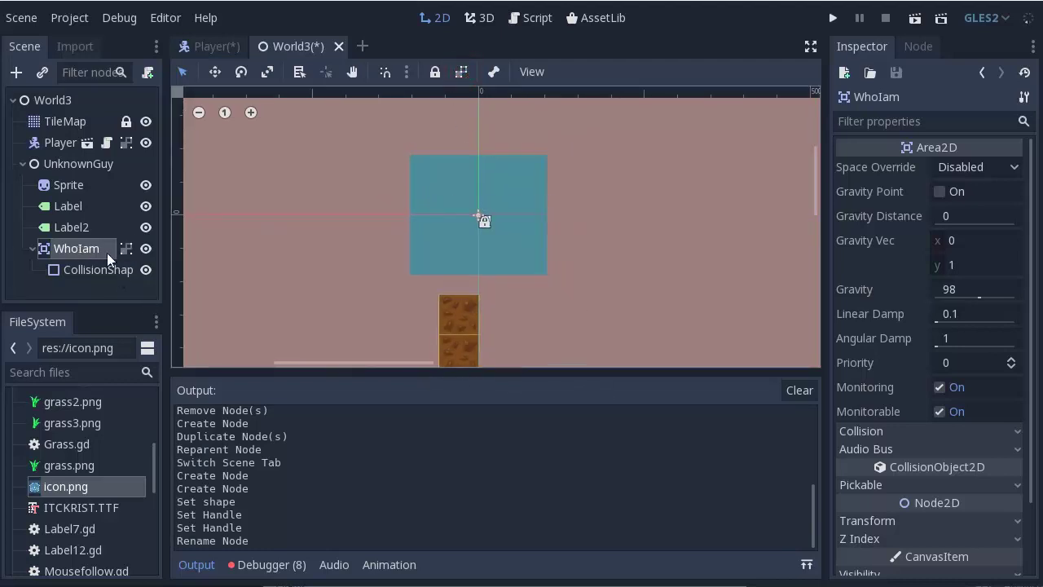
{"action": "left_click_drag", "start_coordinate": [326, 361], "coordinate": [348, 361]}
{"action": "left_click_drag", "start_coordinate": [383, 216], "coordinate": [657, 326]}
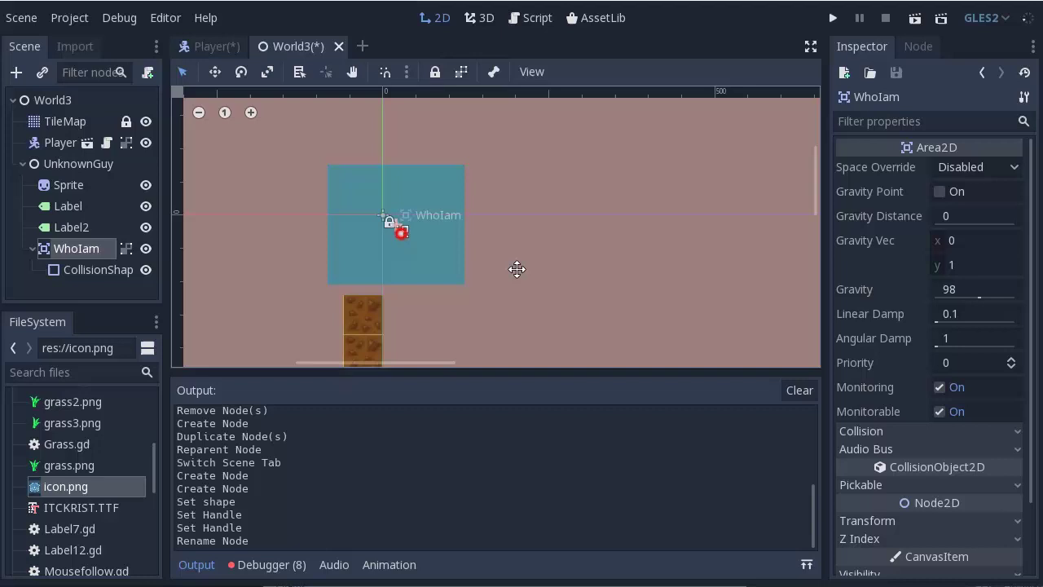
{"action": "left_click", "coordinate": [395, 370]}
Step: Move the WhoIam area onto the Godot icon and widen its collision shape slightly
{"action": "left_click_drag", "start_coordinate": [424, 368], "coordinate": [489, 368]}
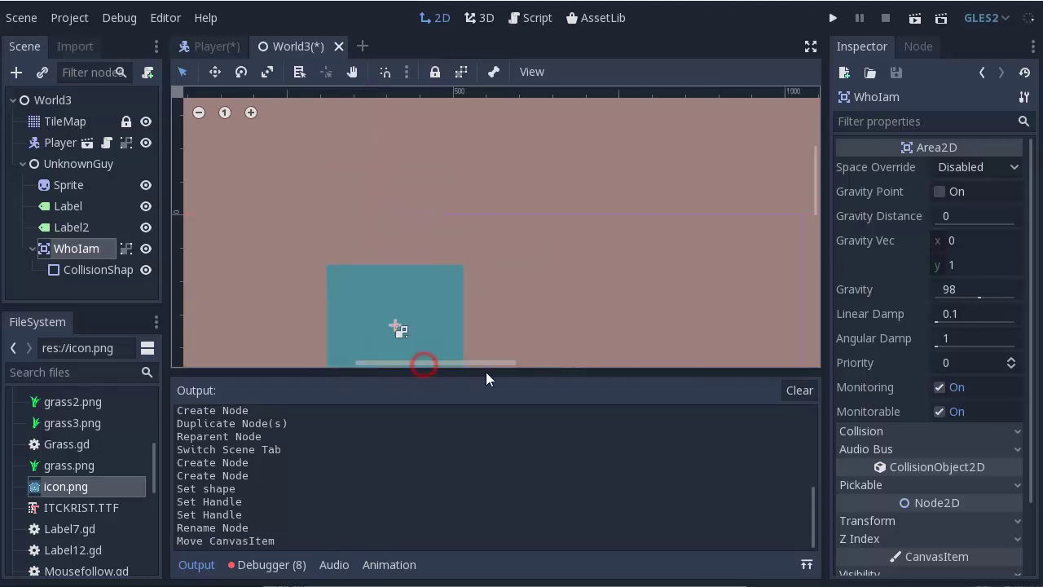
{"action": "left_click_drag", "start_coordinate": [818, 195], "coordinate": [820, 236]}
{"action": "left_click_drag", "start_coordinate": [412, 158], "coordinate": [523, 273]}
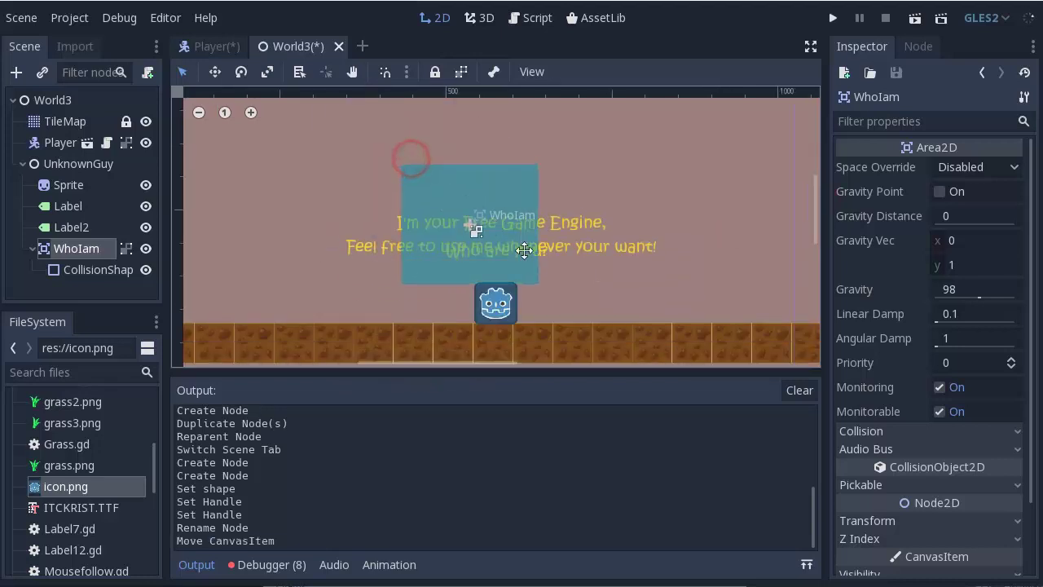
{"action": "left_click", "coordinate": [108, 270]}
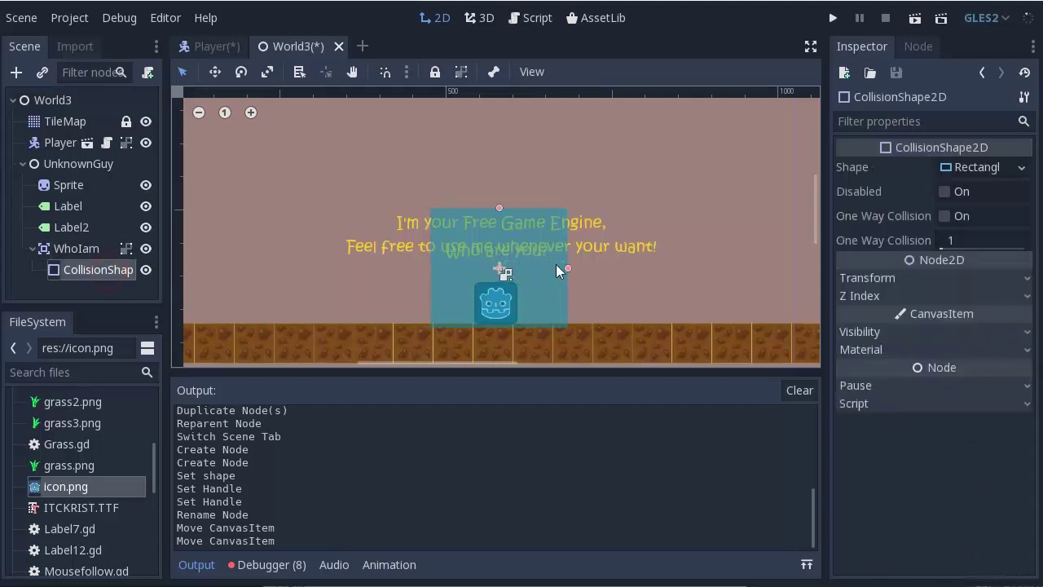
{"action": "left_click_drag", "start_coordinate": [567, 270], "coordinate": [572, 272]}
{"action": "left_click", "coordinate": [570, 272]}
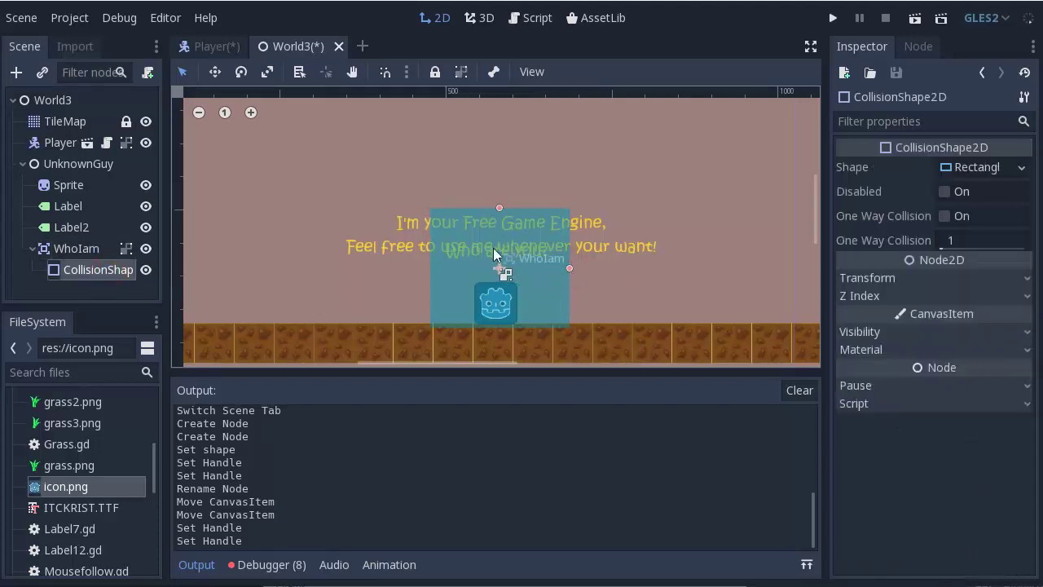
Step: Move the Player closer to the NPC and reselect the WhoIam area
{"action": "left_click", "coordinate": [103, 248]}
{"action": "left_click_drag", "start_coordinate": [431, 364], "coordinate": [398, 364]}
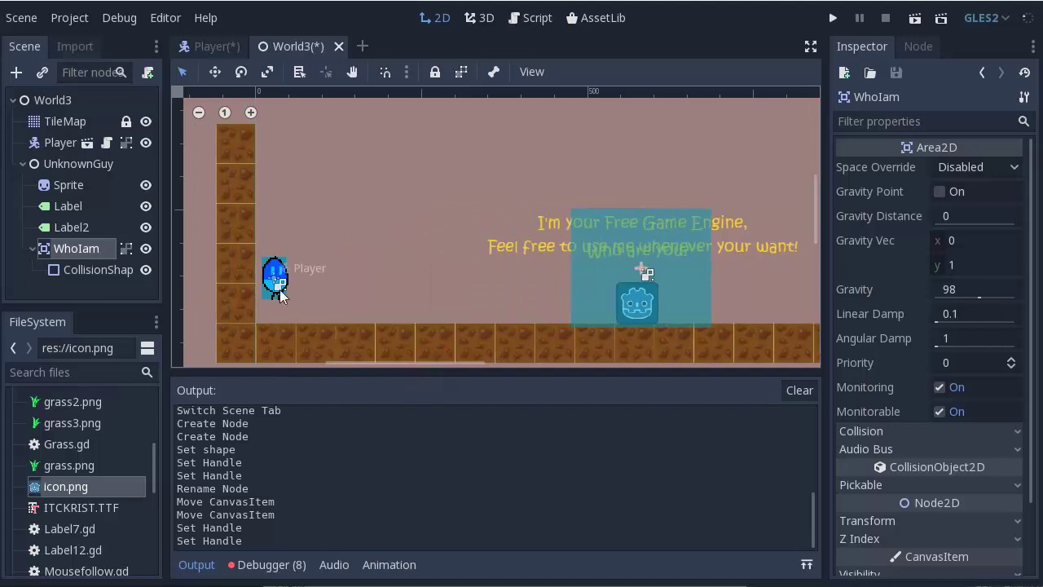
{"action": "mouse_move", "coordinate": [279, 282]}
{"action": "left_mouse_down"}
{"action": "mouse_move", "coordinate": [592, 273]}
{"action": "mouse_move", "coordinate": [399, 292]}
{"action": "left_mouse_up"}
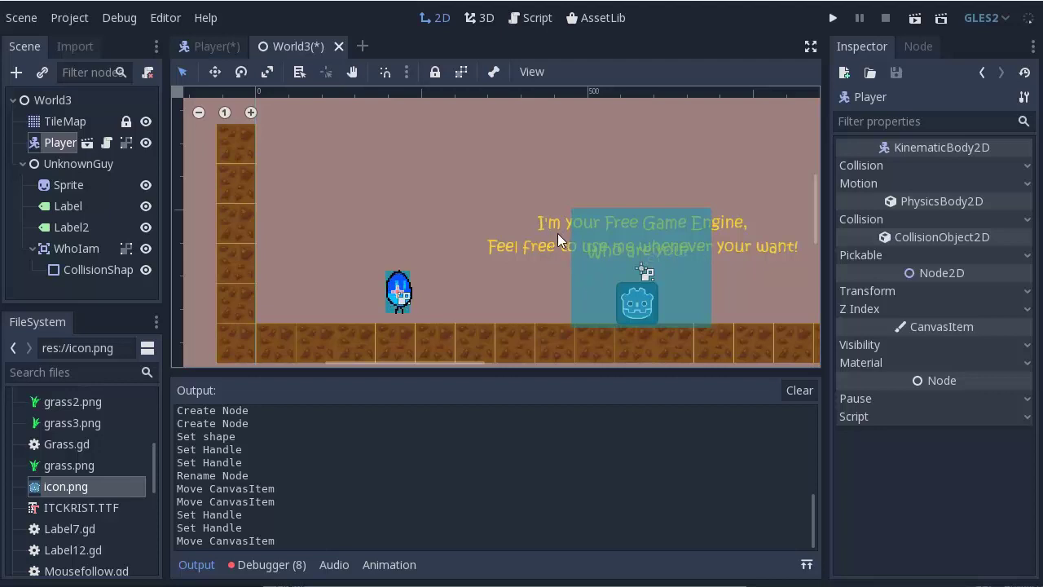
{"action": "left_click", "coordinate": [90, 207]}
{"action": "left_click", "coordinate": [72, 247]}
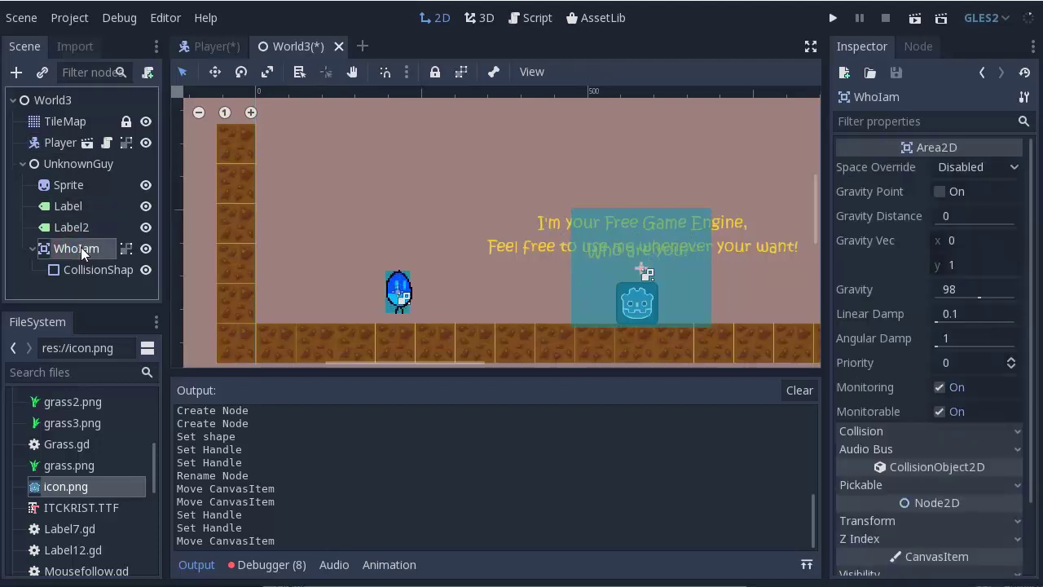
Step: Connect the WhoIam area's area_entered signal to Player and review the existing _on_WhoIam_area_entered handler
{"action": "left_click", "coordinate": [921, 48]}
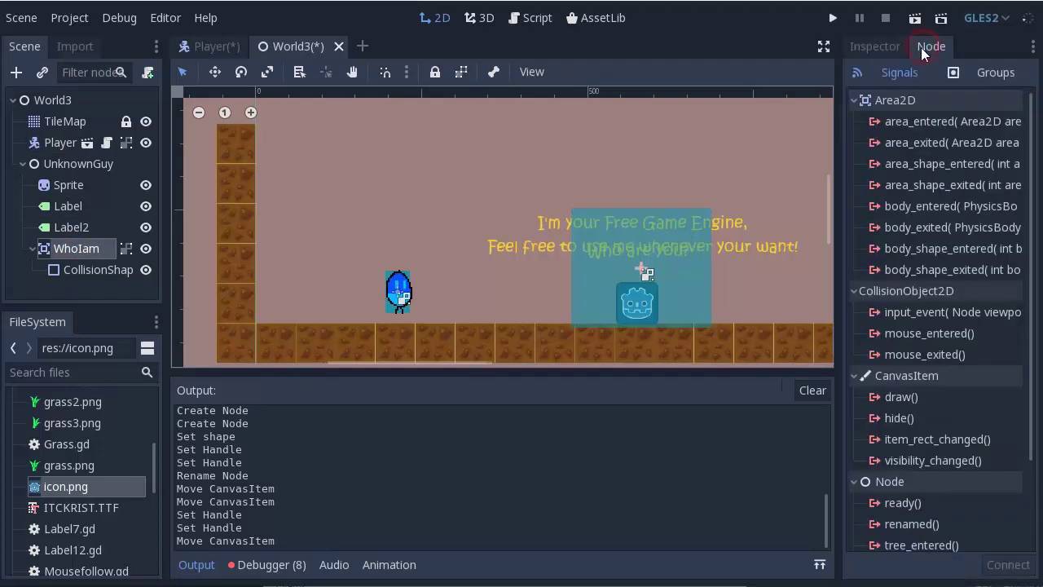
{"action": "left_click_drag", "start_coordinate": [365, 290], "coordinate": [493, 289]}
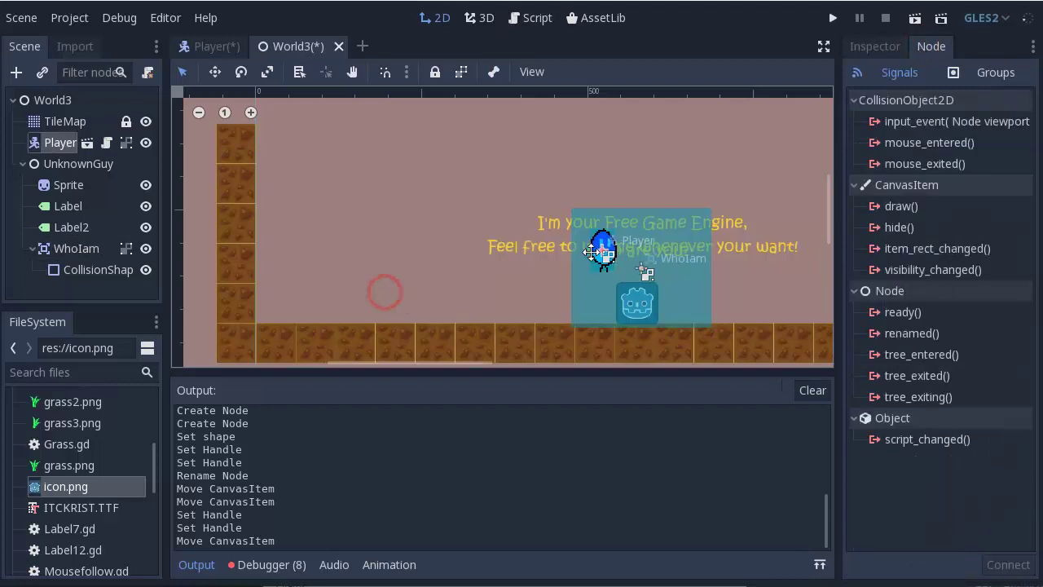
{"action": "left_click", "coordinate": [80, 249]}
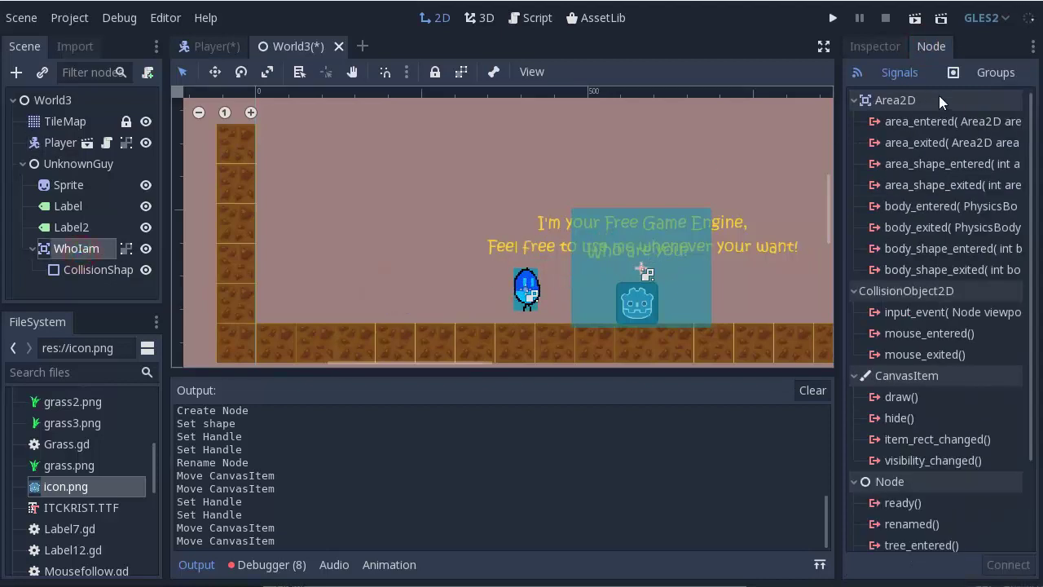
{"action": "double_click", "coordinate": [921, 121]}
{"action": "left_click", "coordinate": [192, 164]}
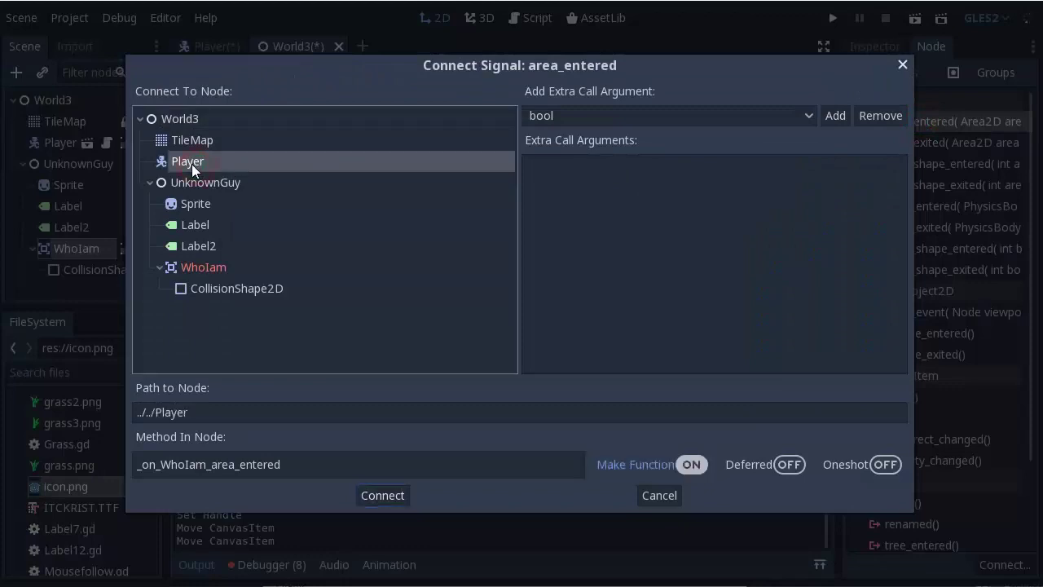
{"action": "double_click", "coordinate": [191, 165]}
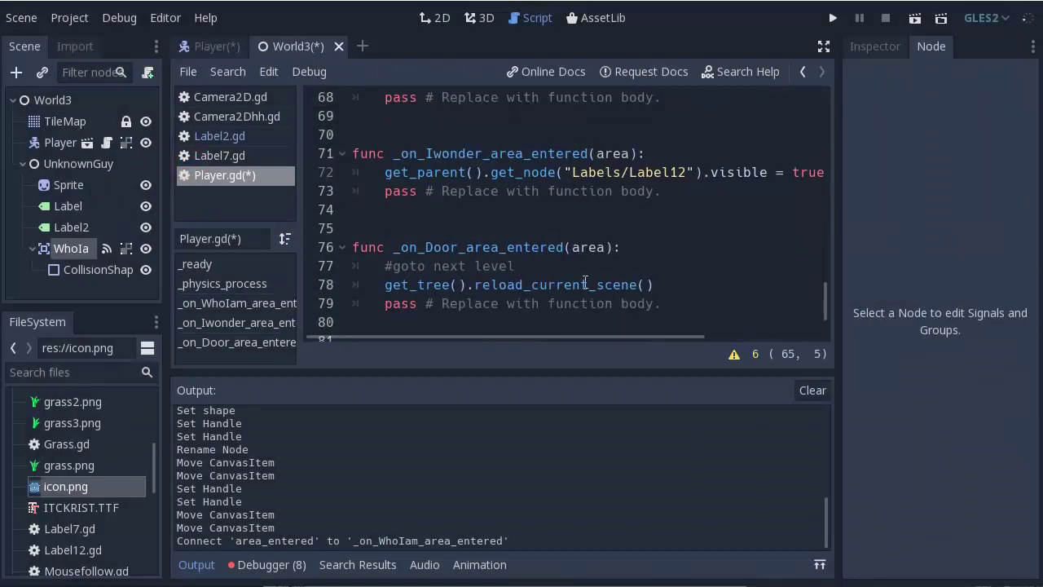
{"action": "scroll", "coordinate": [585, 282], "scroll_direction": "up", "scroll_amount": 2}
{"action": "scroll", "coordinate": [578, 278], "scroll_direction": "up", "scroll_amount": 1}
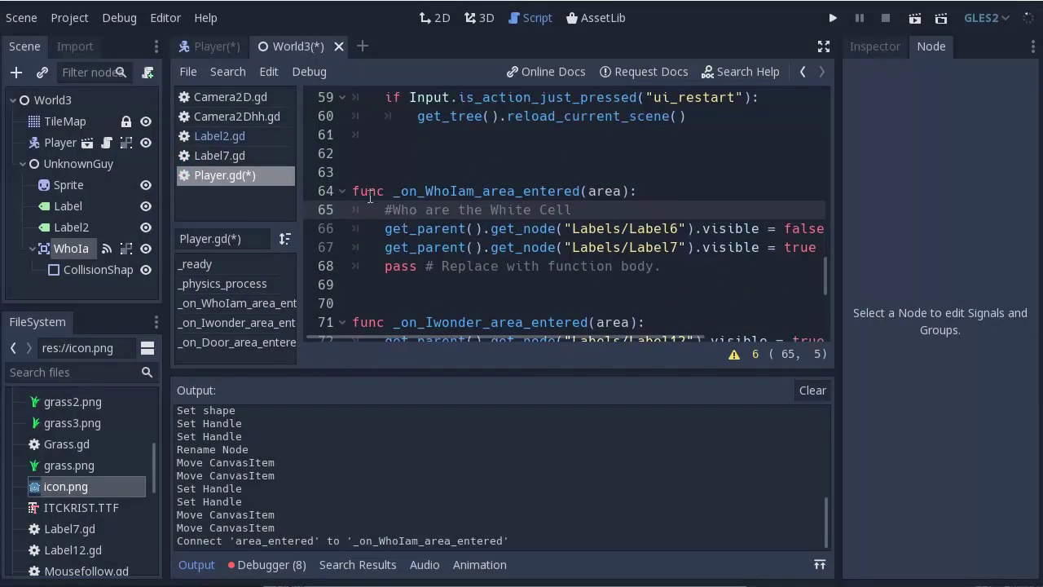
{"action": "left_click_drag", "start_coordinate": [354, 191], "coordinate": [669, 269]}
{"action": "left_click", "coordinate": [673, 269]}
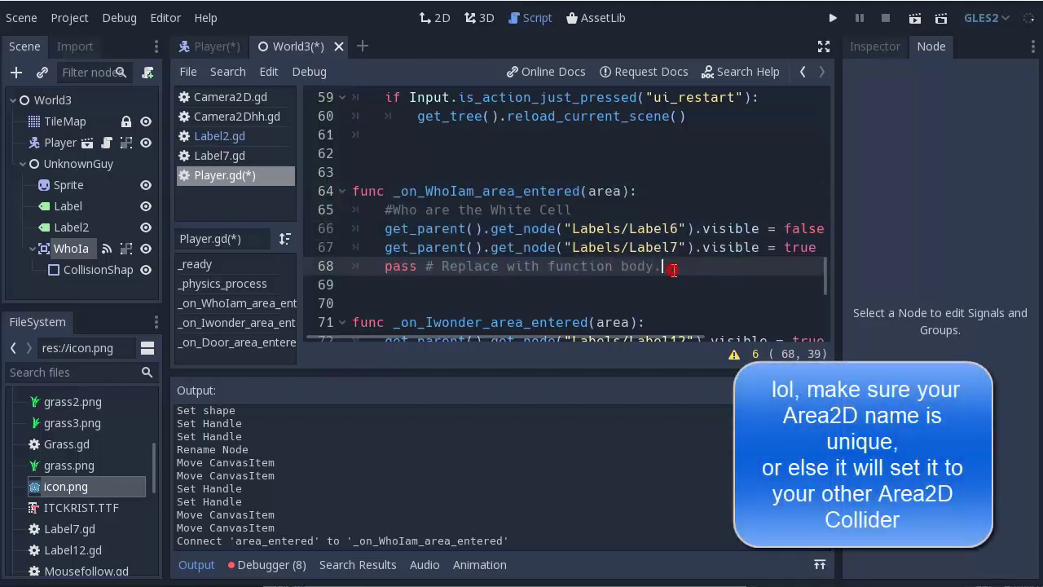
Step: Rename the WhoIam area node to GodotGamecollider
{"action": "double_click", "coordinate": [70, 249]}
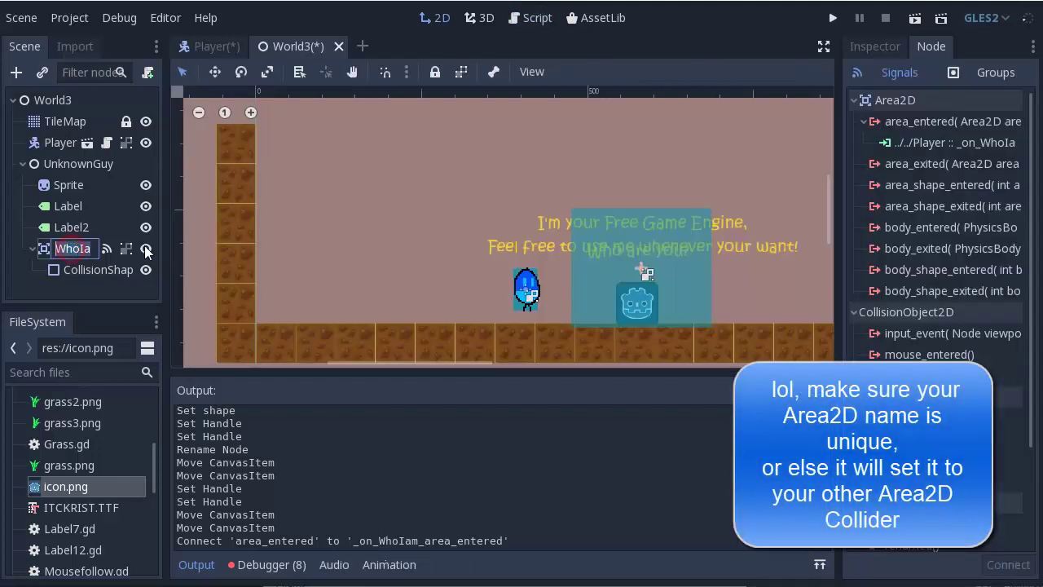
{"action": "type", "text": "W"}
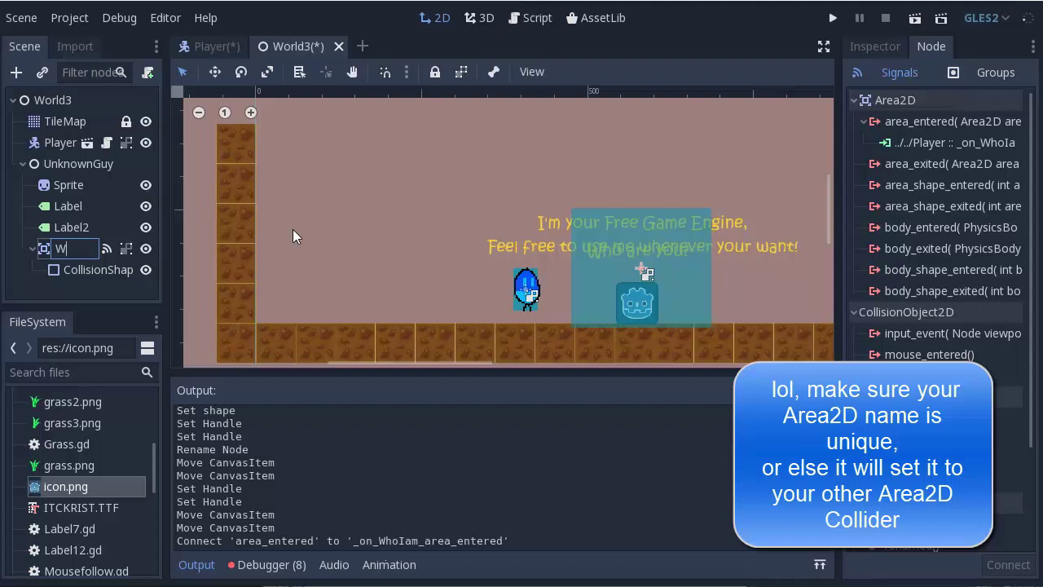
{"action": "key", "text": "BackSpace"}
{"action": "type", "text": "Godot"}
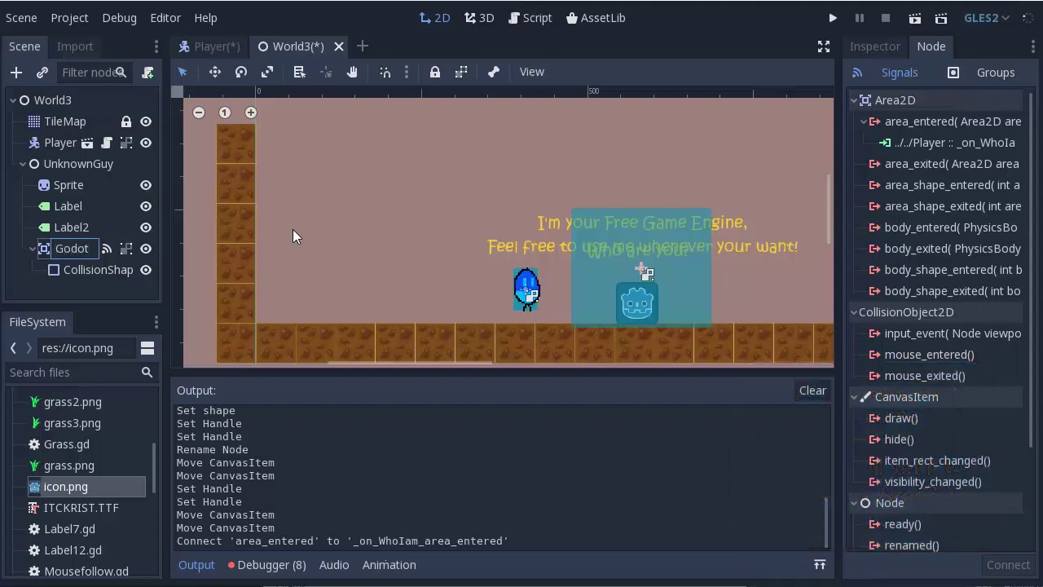
{"action": "key", "text": "BackSpace"}
{"action": "key", "text": "BackSpace"}
{"action": "key", "text": "BackSpace"}
{"action": "type", "text": "ame"}
{"action": "key", "text": "Return"}
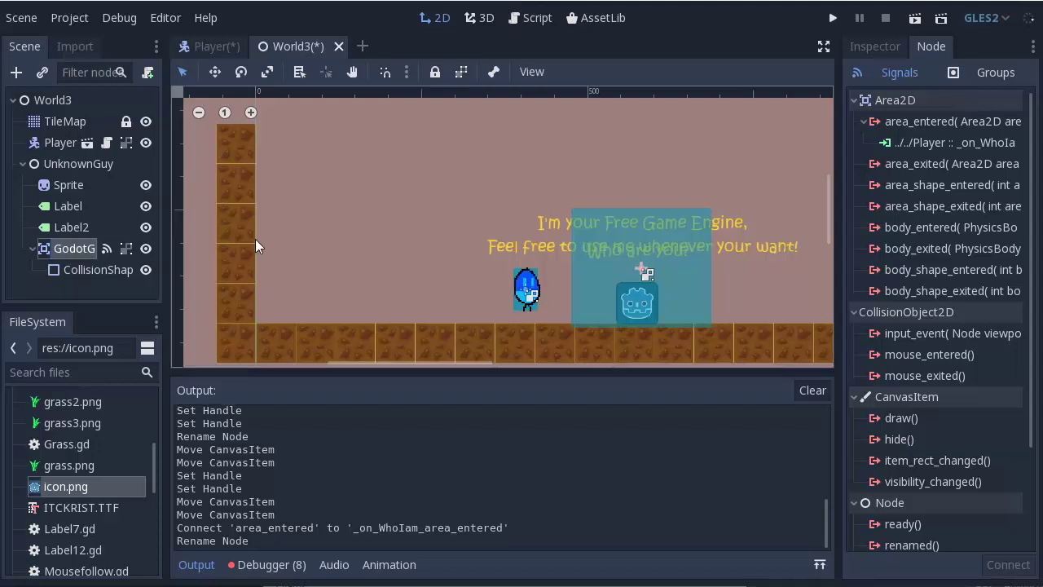
Step: Remove the old _on_WhoIam_area_entered connection and reconnect area_entered to Player
{"action": "right_click", "coordinate": [957, 142]}
{"action": "left_click", "coordinate": [1002, 192]}
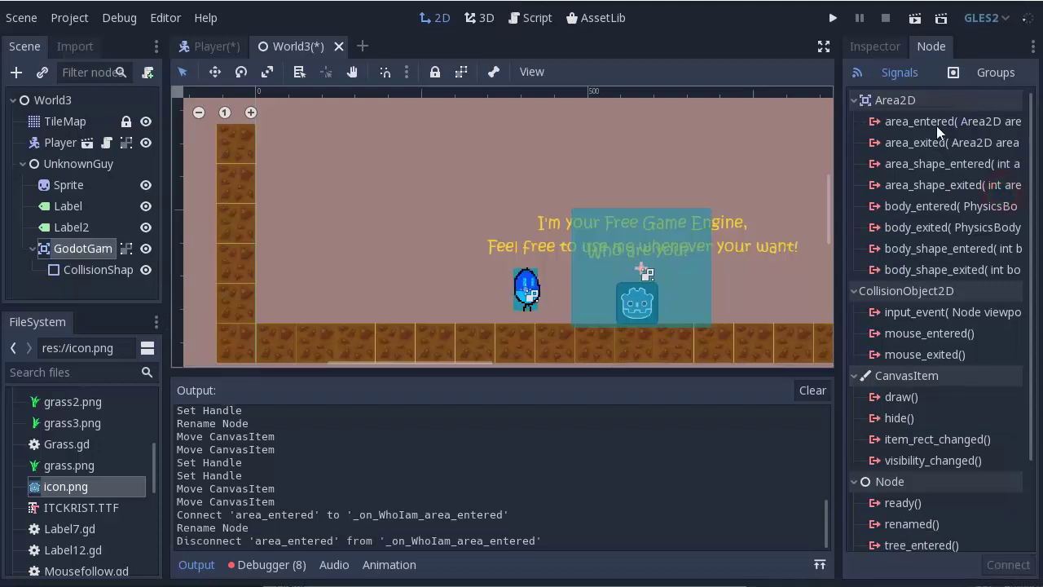
{"action": "double_click", "coordinate": [939, 131]}
{"action": "double_click", "coordinate": [208, 155]}
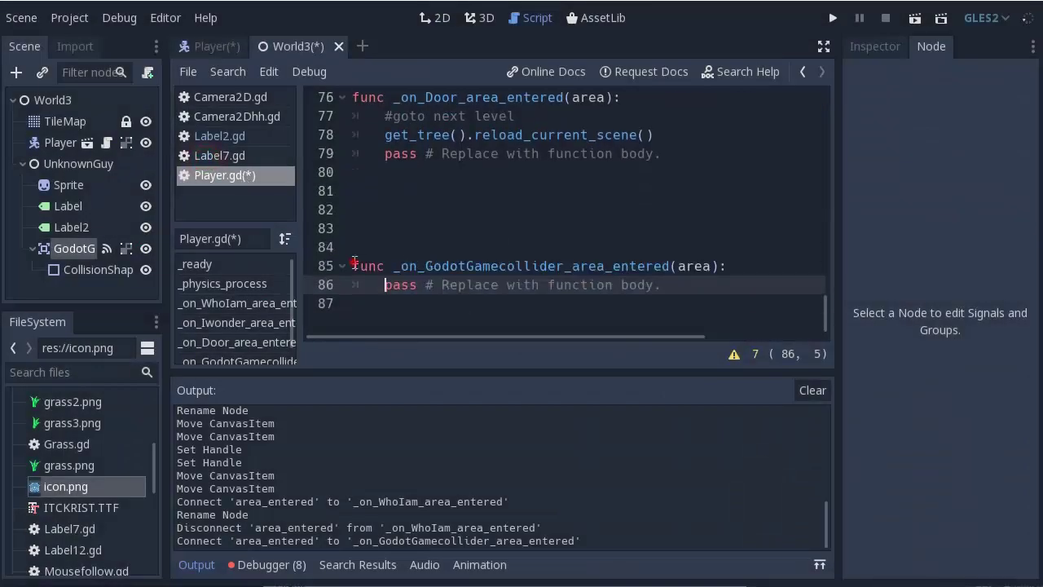
Step: Open a new line in the GodotGamecollider handler and begin typing 'get_'
{"action": "left_click_drag", "start_coordinate": [363, 265], "coordinate": [740, 303]}
{"action": "left_click", "coordinate": [760, 264]}
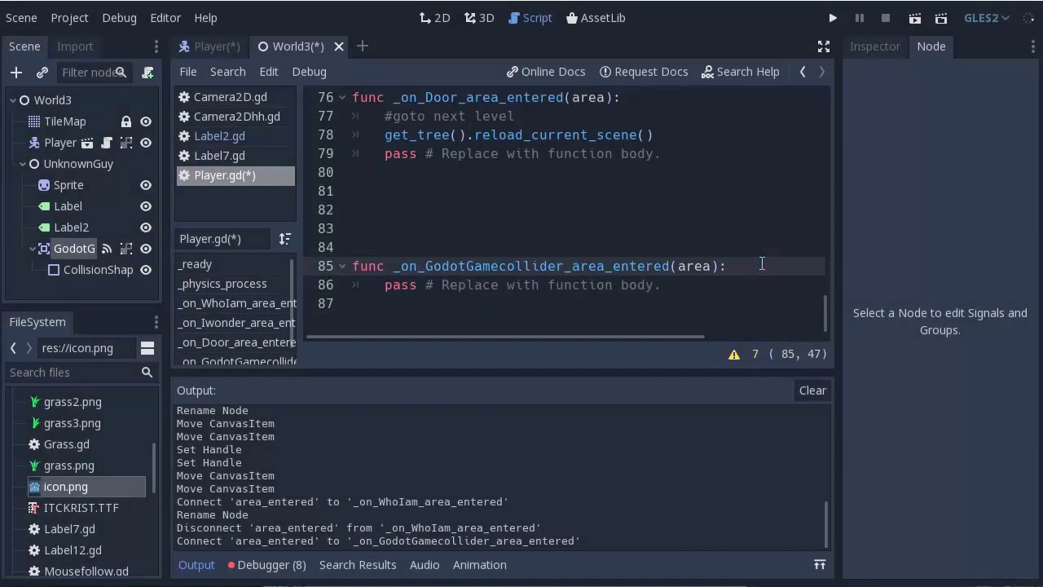
{"action": "key", "text": "Return"}
{"action": "type", "text": "g"}
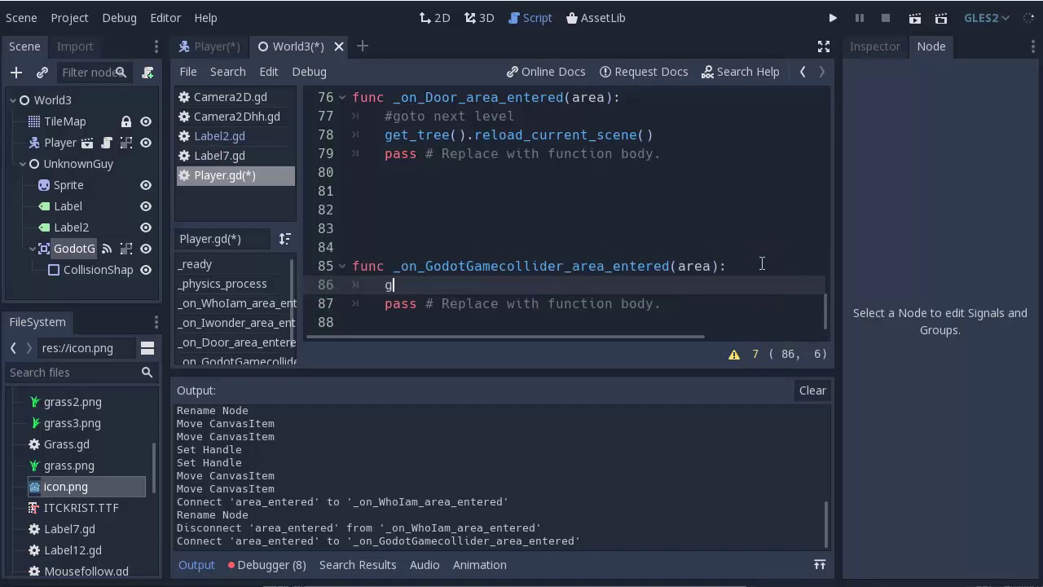
{"action": "type", "text": "et_"}
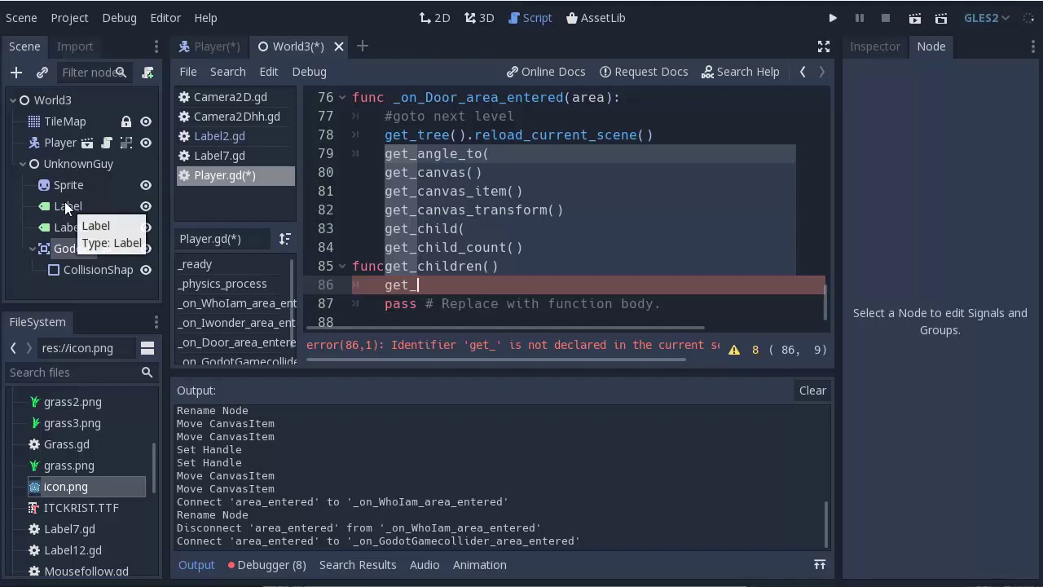
Step: Toggle Label2's visibility in the 2D scene back on, then return to Player.gd
{"action": "left_click", "coordinate": [414, 22]}
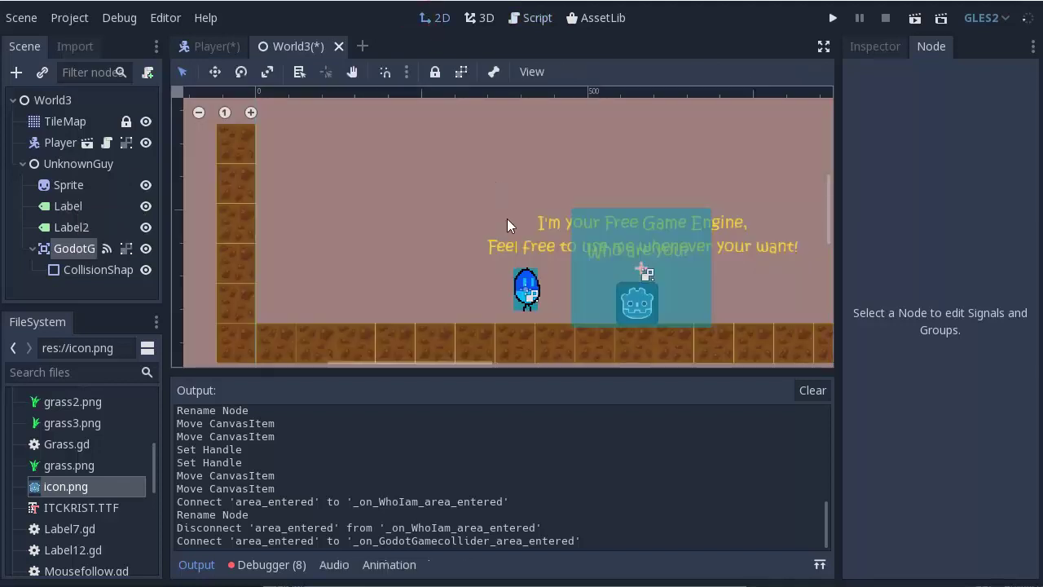
{"action": "left_click", "coordinate": [138, 230]}
{"action": "left_click", "coordinate": [143, 231]}
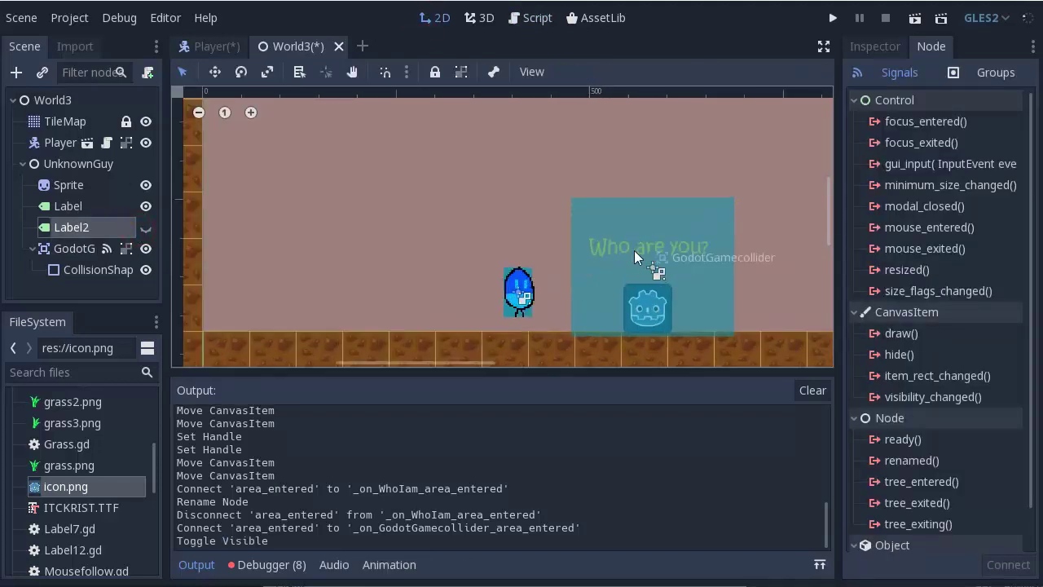
{"action": "triple_click", "coordinate": [145, 228]}
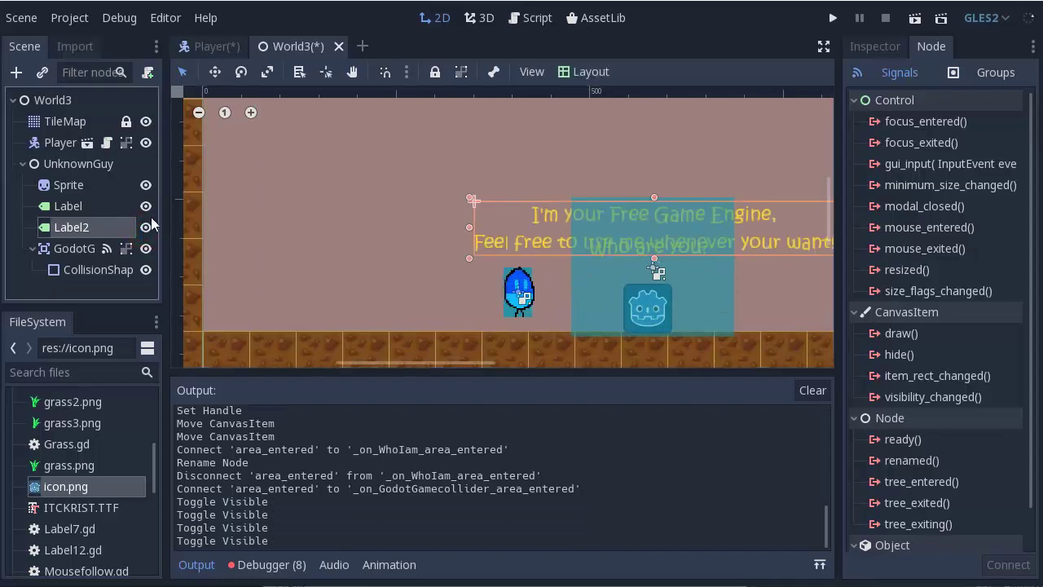
{"action": "left_click", "coordinate": [530, 20]}
Step: On line 86 write get_parent().get_node("UnknownGuy/Label").visible = false #invisible
{"action": "left_click", "coordinate": [475, 293]}
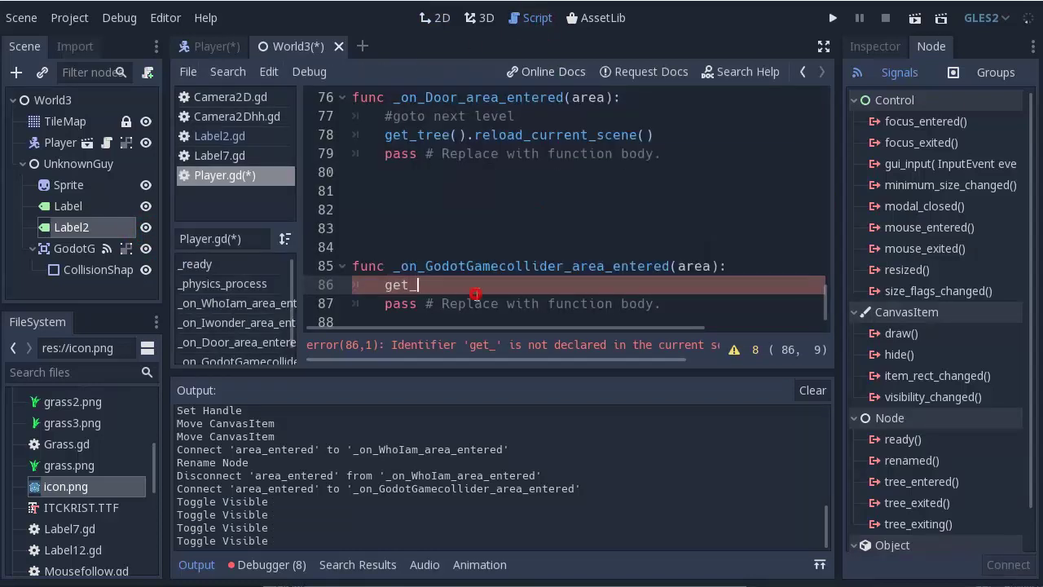
{"action": "key", "text": "ctrl+space"}
{"action": "type", "text": "paer"}
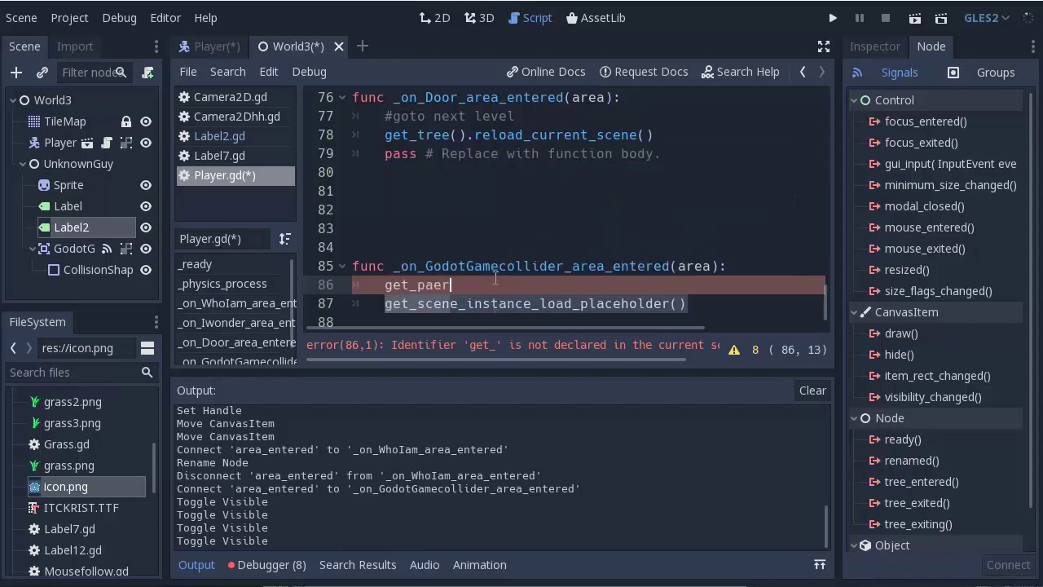
{"action": "key", "text": "BackSpace"}
{"action": "key", "text": "BackSpace"}
{"action": "type", "text": "rent"}
{"action": "key", "text": "Return"}
{"action": "type", "text": ".ge"}
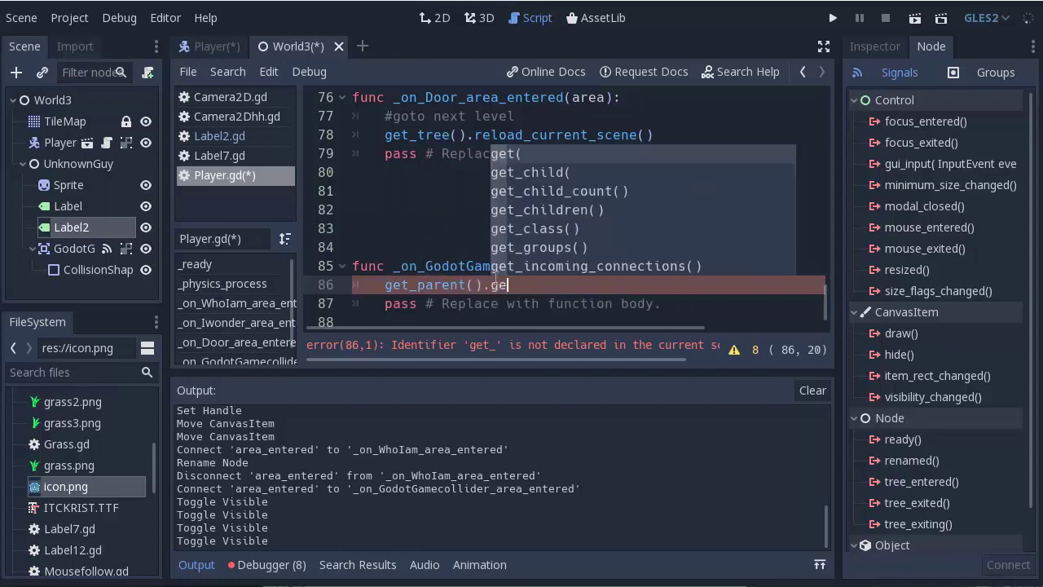
{"action": "type", "text": "t_nod"}
{"action": "key", "text": "Return"}
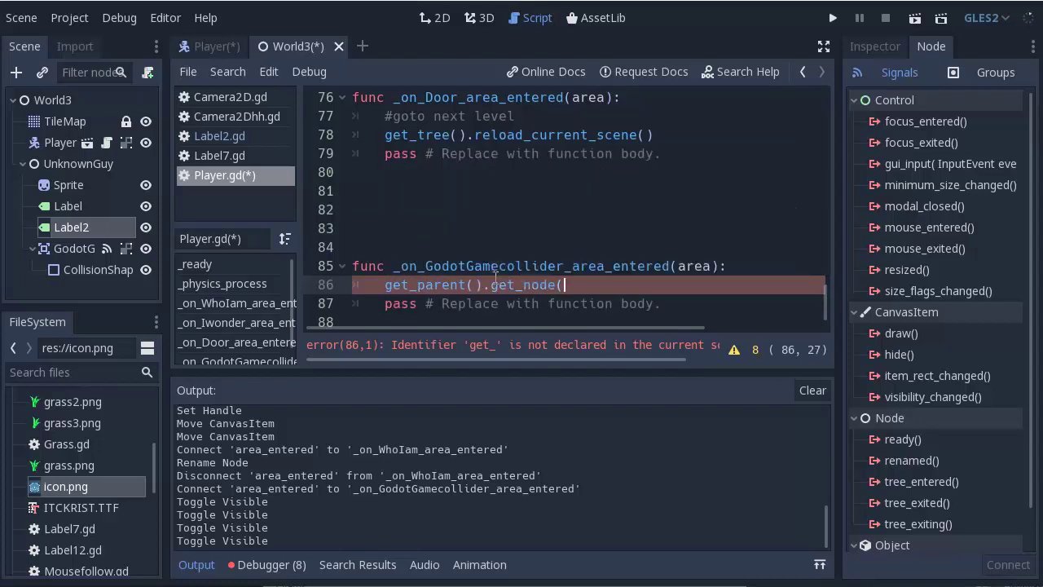
{"action": "scroll", "coordinate": [584, 239], "scroll_direction": "down", "scroll_amount": 2}
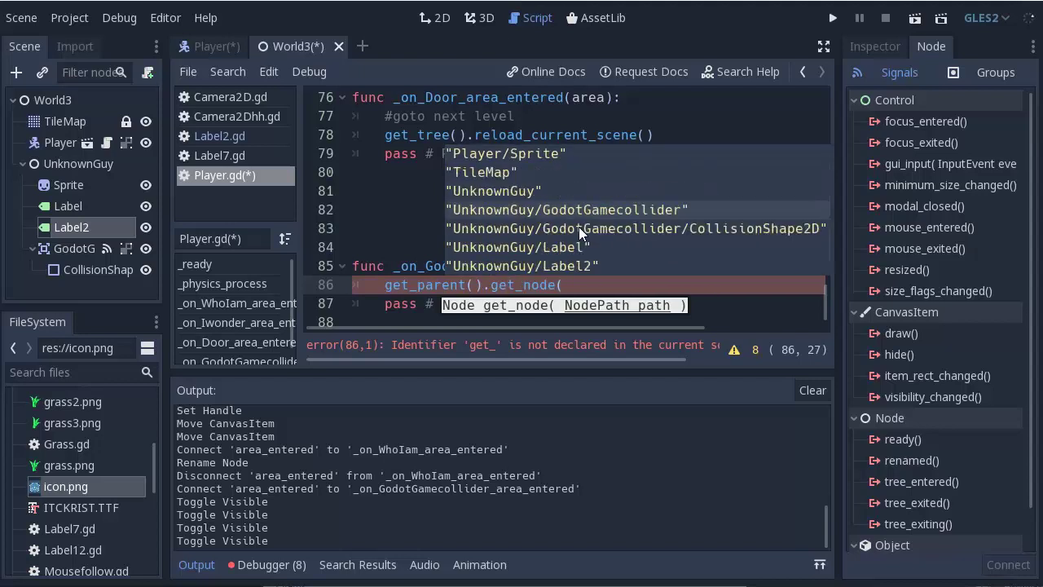
{"action": "left_click", "coordinate": [564, 228]}
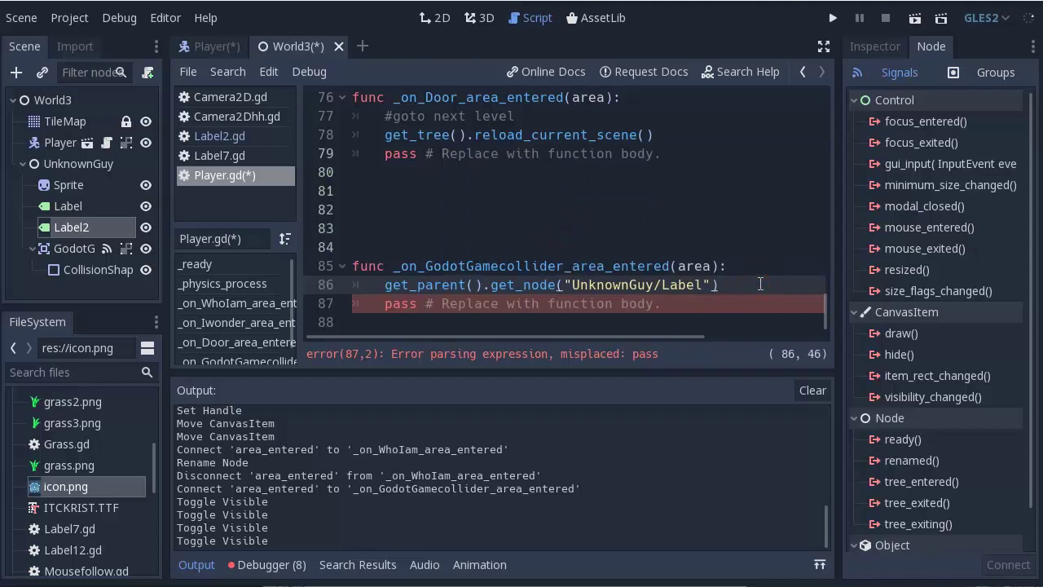
{"action": "type", "text": ".visible"}
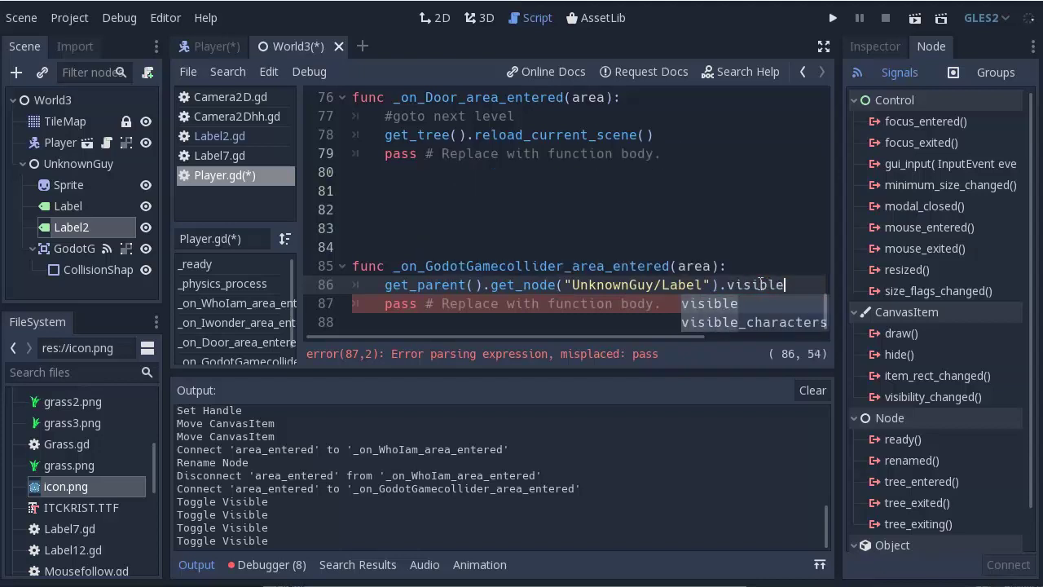
{"action": "type", "text": " = false"}
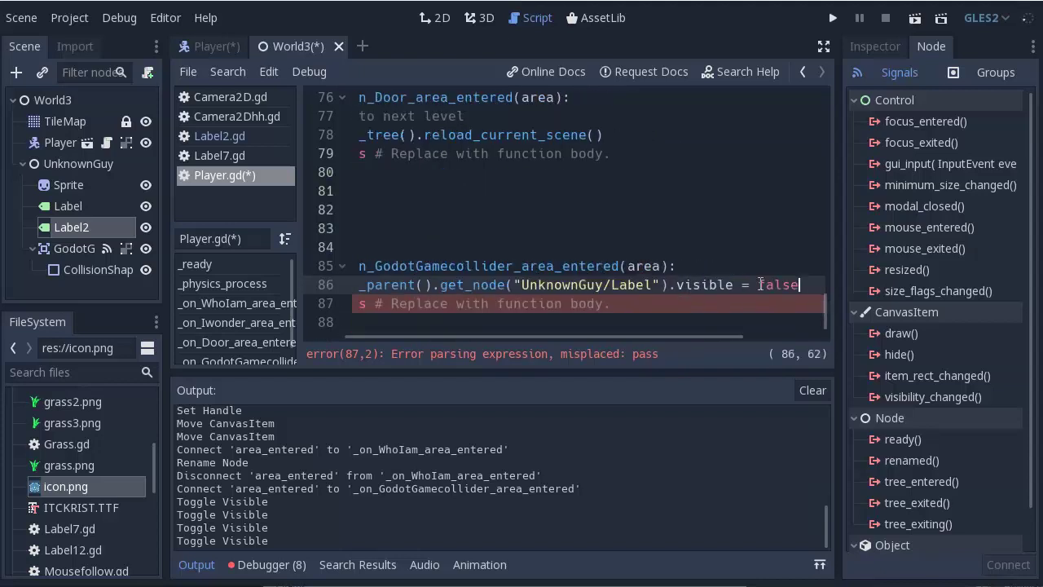
{"action": "type", "text": " #n"}
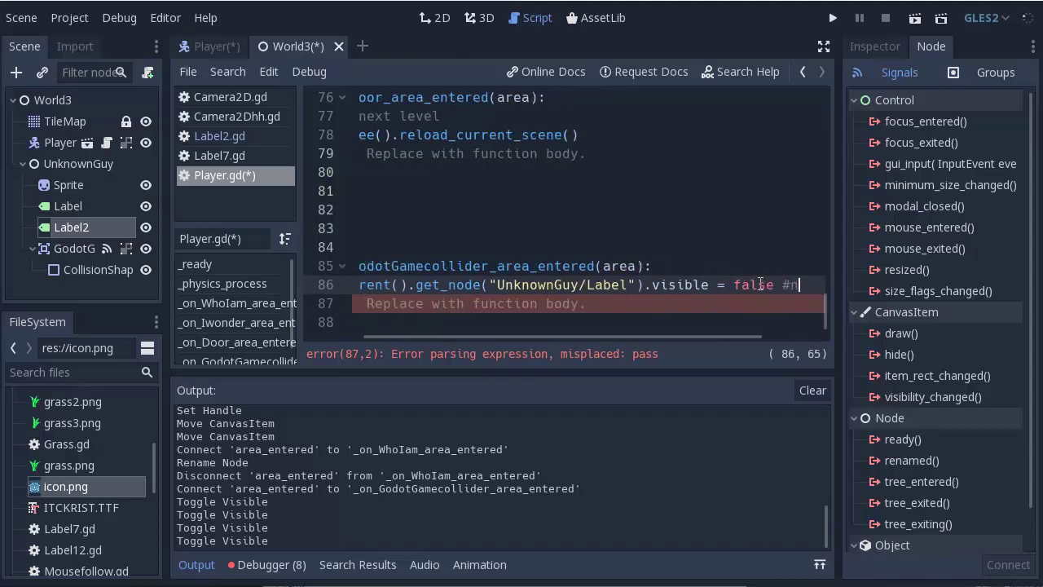
{"action": "key", "text": "BackSpace"}
{"action": "type", "text": "invisib"}
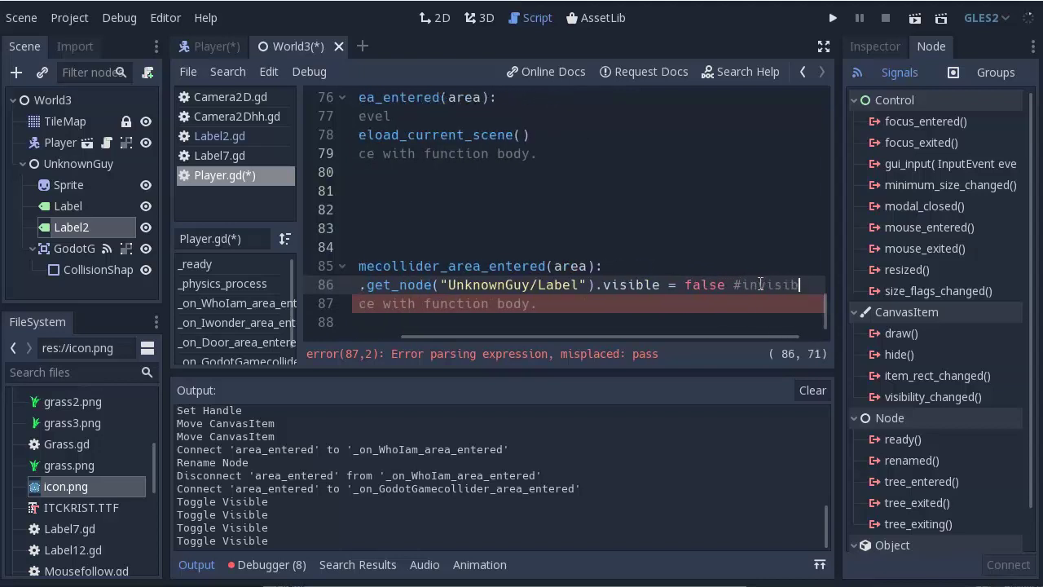
{"action": "type", "text": "le"}
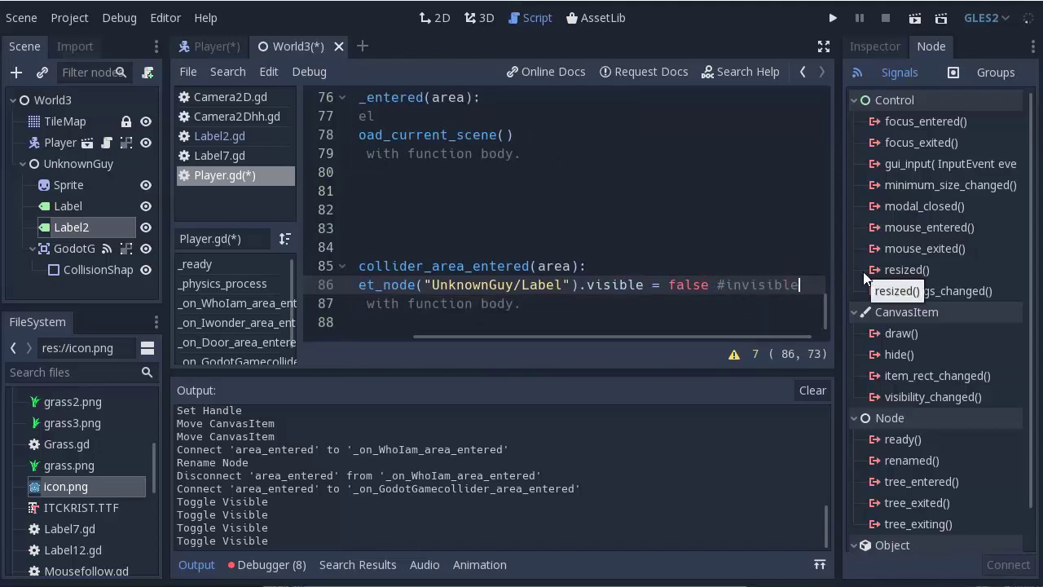
{"action": "key", "text": "Return"}
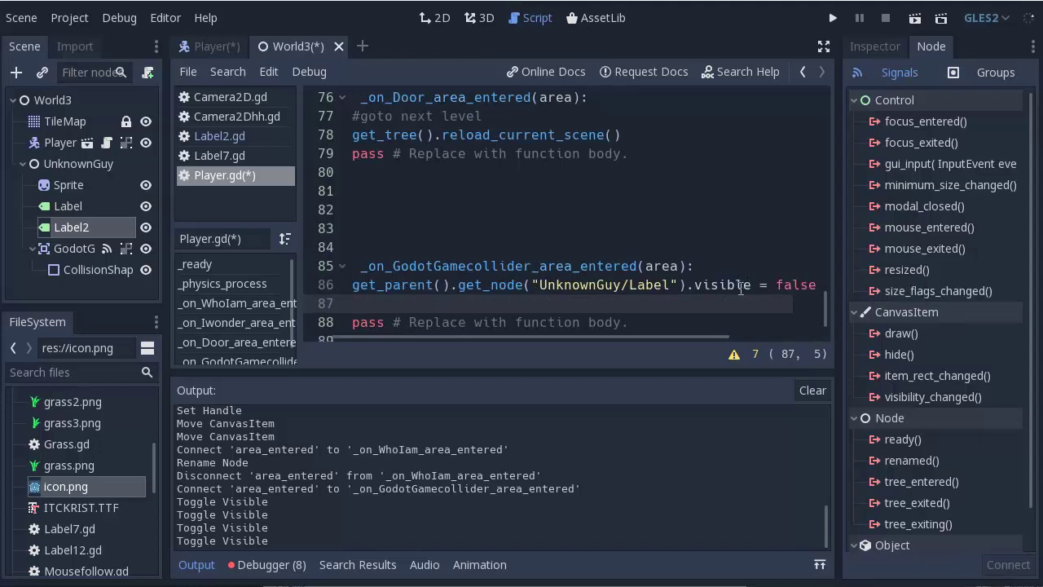
Step: Duplicate the statement on line 87 for UnknownGuy/Label2, setting start = true instead
{"action": "left_click_drag", "start_coordinate": [752, 284], "coordinate": [352, 286]}
{"action": "key", "text": "ctrl+c"}
{"action": "left_click", "coordinate": [368, 299]}
{"action": "key", "text": "ctrl+v"}
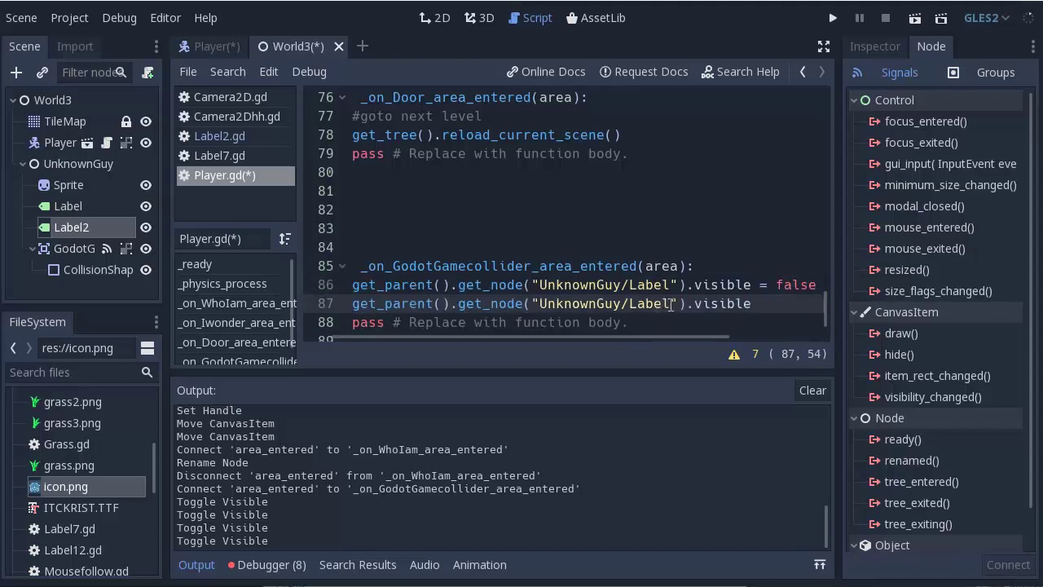
{"action": "left_click", "coordinate": [669, 303]}
{"action": "type", "text": "2"}
{"action": "left_click", "coordinate": [791, 305]}
{"action": "key", "text": "BackSpace"}
{"action": "key", "text": "BackSpace"}
{"action": "key", "text": "BackSpace"}
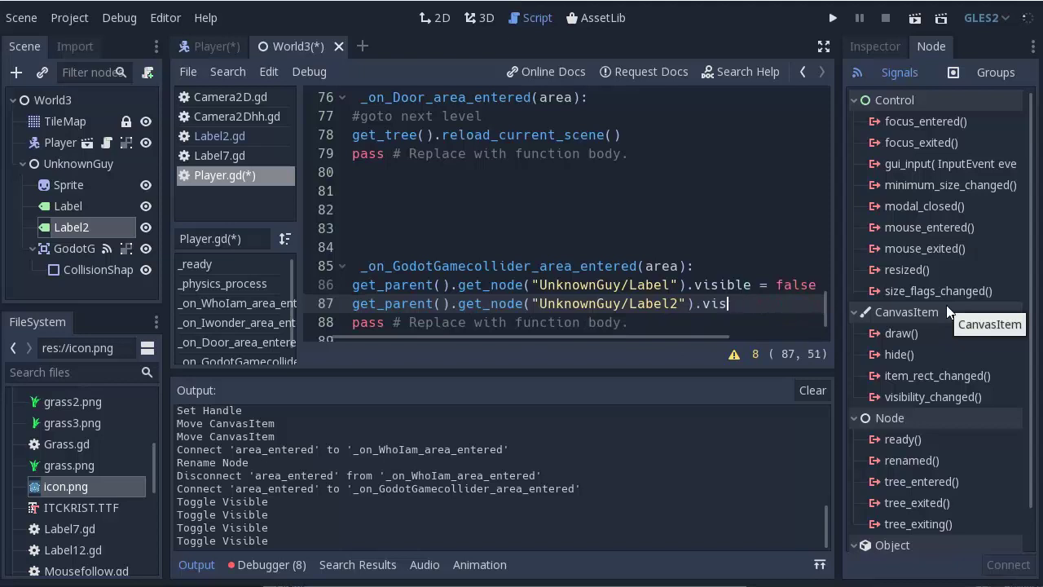
{"action": "key", "text": "BackSpace"}
{"action": "key", "text": "BackSpace"}
{"action": "key", "text": "BackSpace"}
{"action": "type", "text": "start = t"}
{"action": "type", "text": "rue"}
{"action": "left_click", "coordinate": [699, 303]}
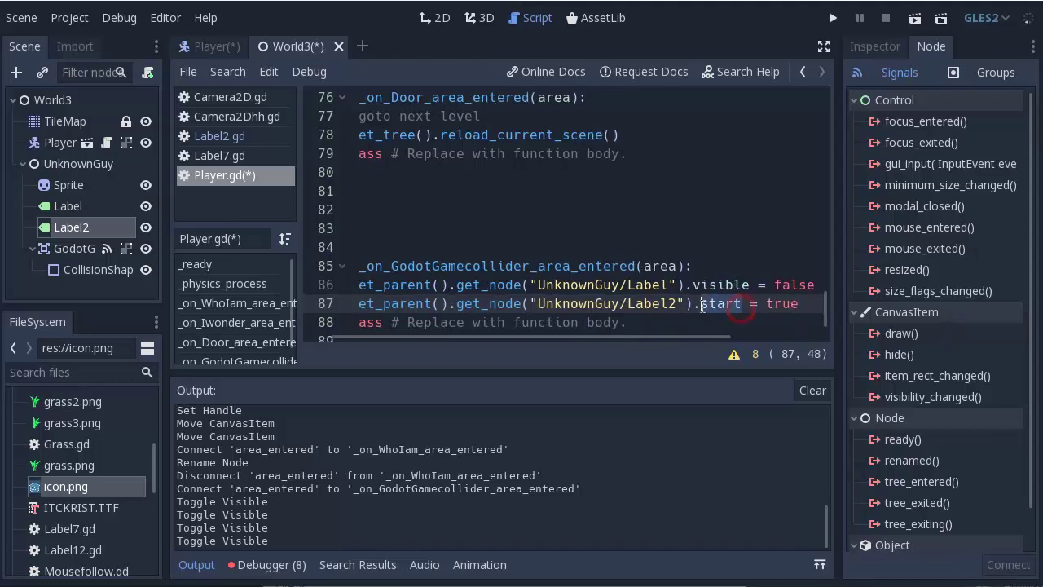
{"action": "double_click", "coordinate": [699, 303]}
{"action": "key", "text": "Right"}
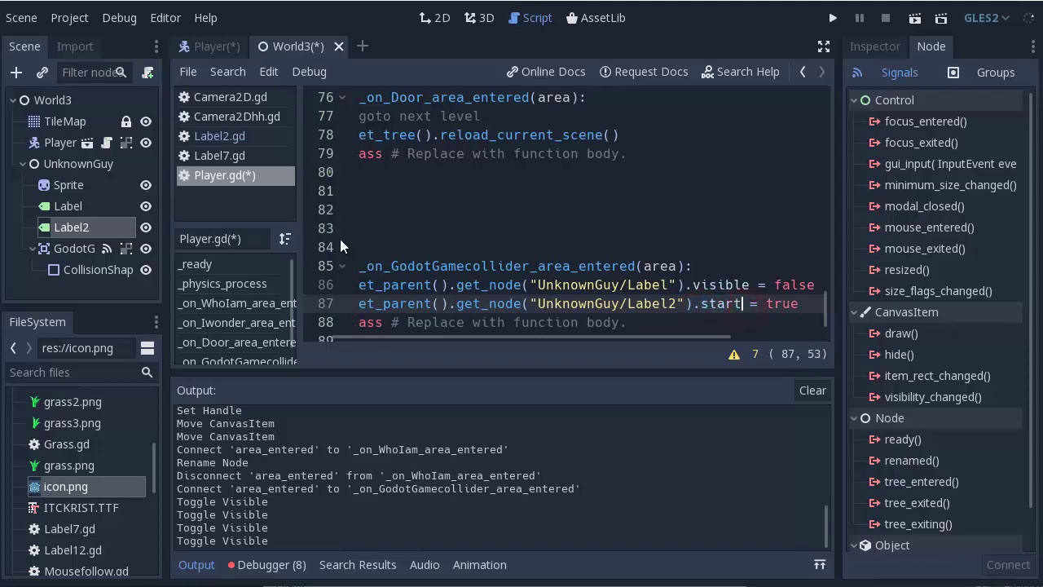
{"action": "left_click", "coordinate": [88, 227]}
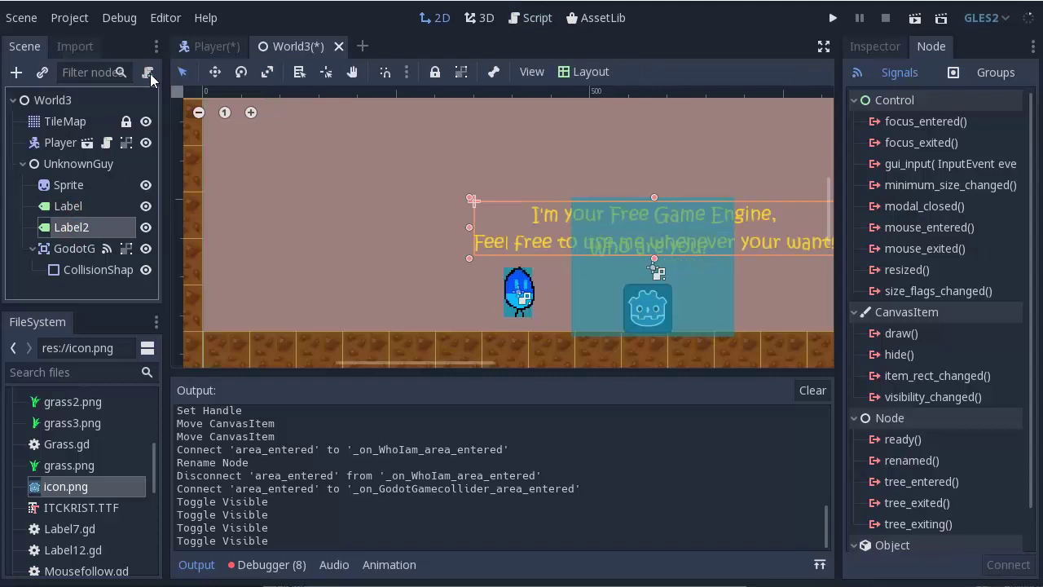
Step: Attach a new script to Label2 saved as res://Label2cc.gd
{"action": "left_click", "coordinate": [148, 73]}
{"action": "left_click", "coordinate": [527, 311]}
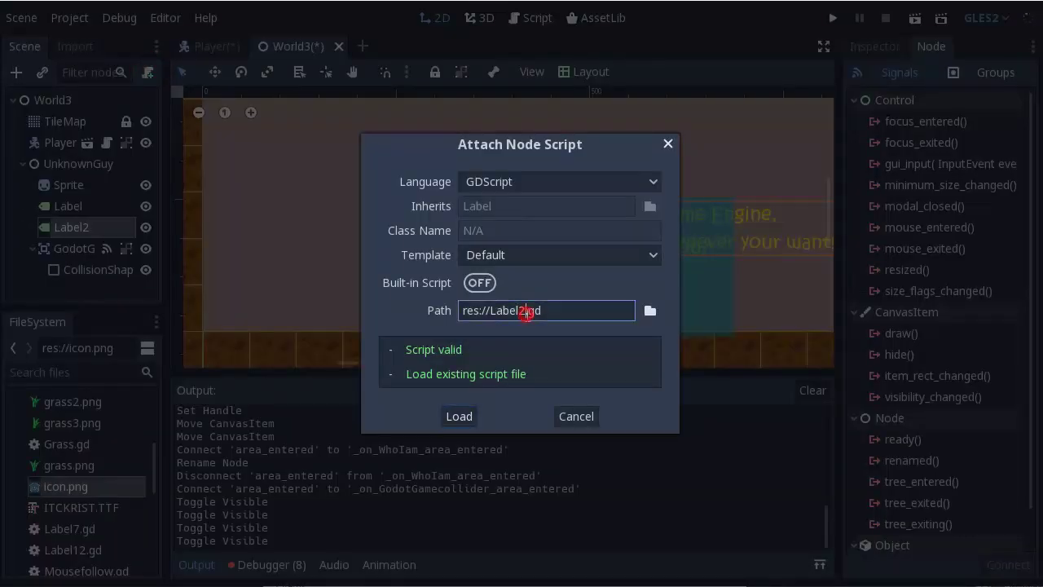
{"action": "type", "text": "cc"}
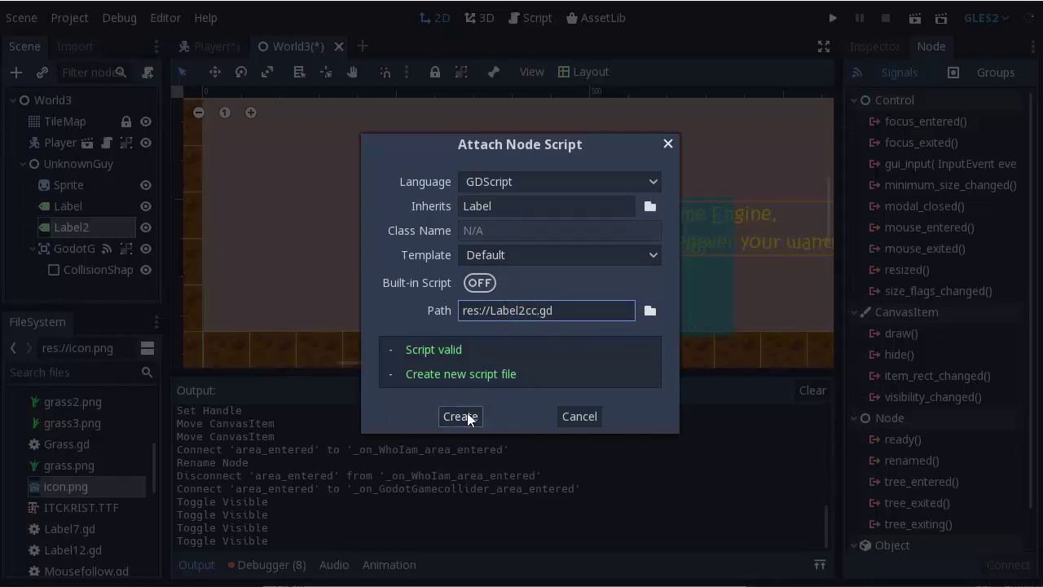
{"action": "left_click", "coordinate": [467, 416]}
Step: Replace the template with var start = false and a _ready() setting visible_characters = 0
{"action": "left_click_drag", "start_coordinate": [352, 135], "coordinate": [622, 425]}
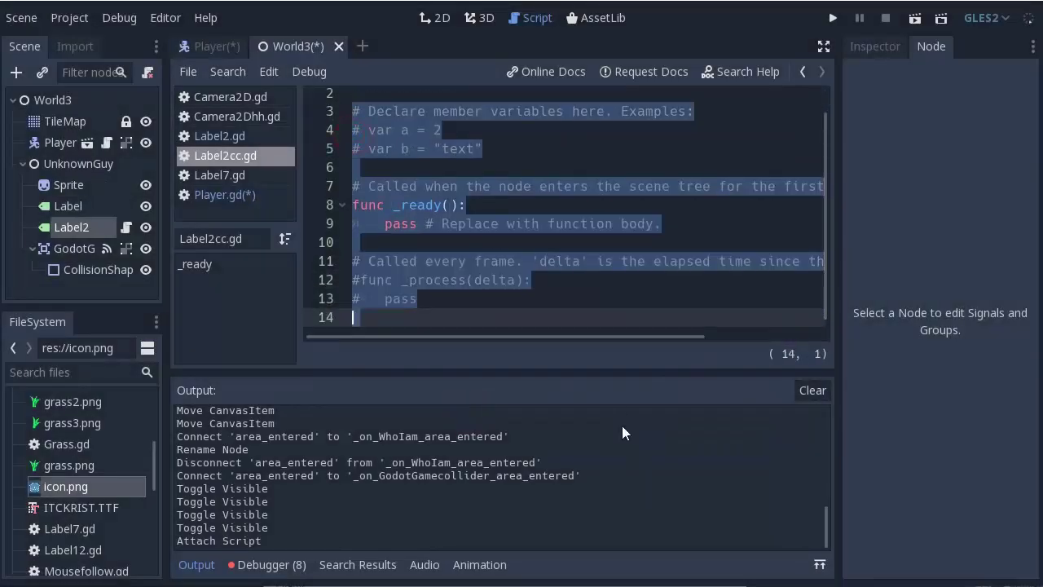
{"action": "key", "text": "BackSpace"}
{"action": "type", "text": "var star"}
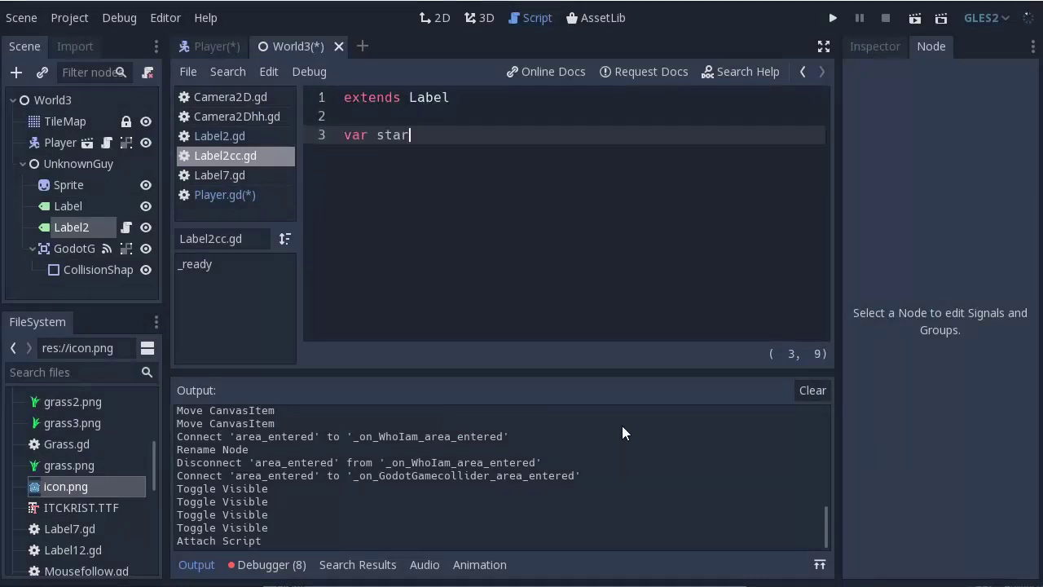
{"action": "type", "text": "t "}
{"action": "type", "text": "= fals"}
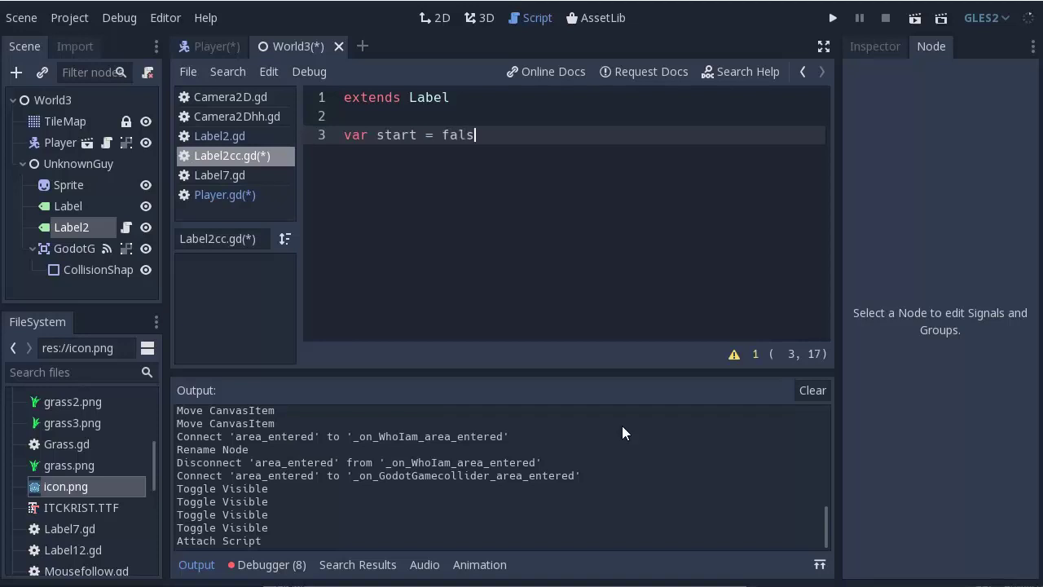
{"action": "type", "text": "e"}
{"action": "key", "text": "Return"}
{"action": "key", "text": "Return"}
{"action": "type", "text": "func "}
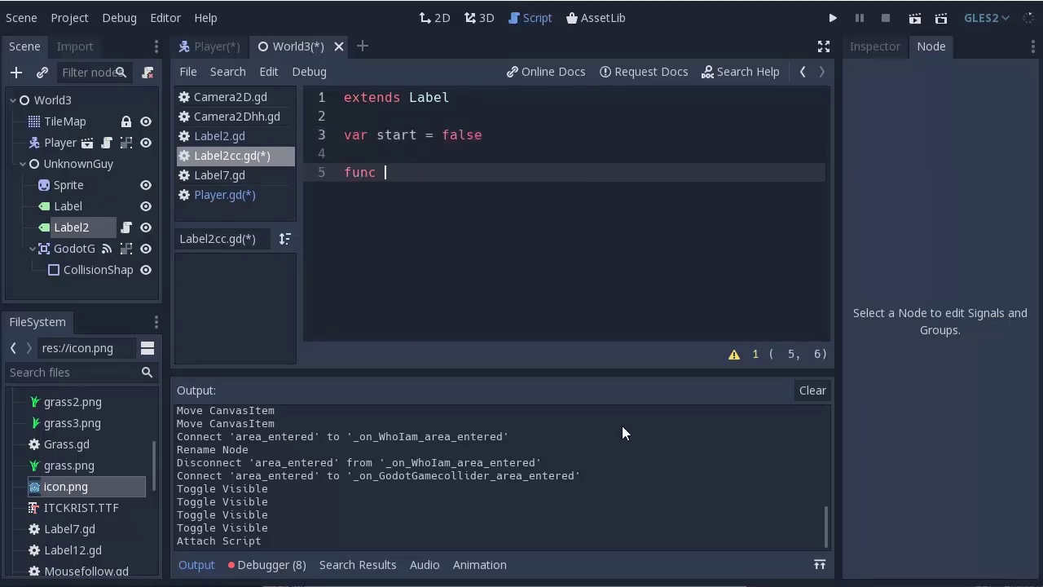
{"action": "type", "text": "_re"}
{"action": "key", "text": "Return"}
{"action": "key", "text": "Return"}
{"action": "type", "text": "visible"}
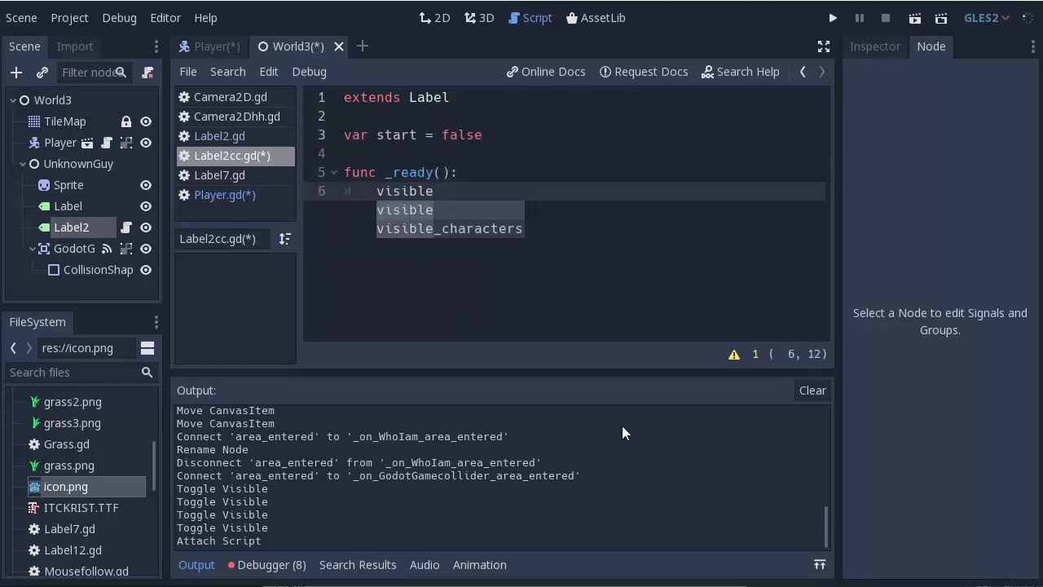
{"action": "type", "text": "_"}
{"action": "key", "text": "Return"}
{"action": "type", "text": "= 0"}
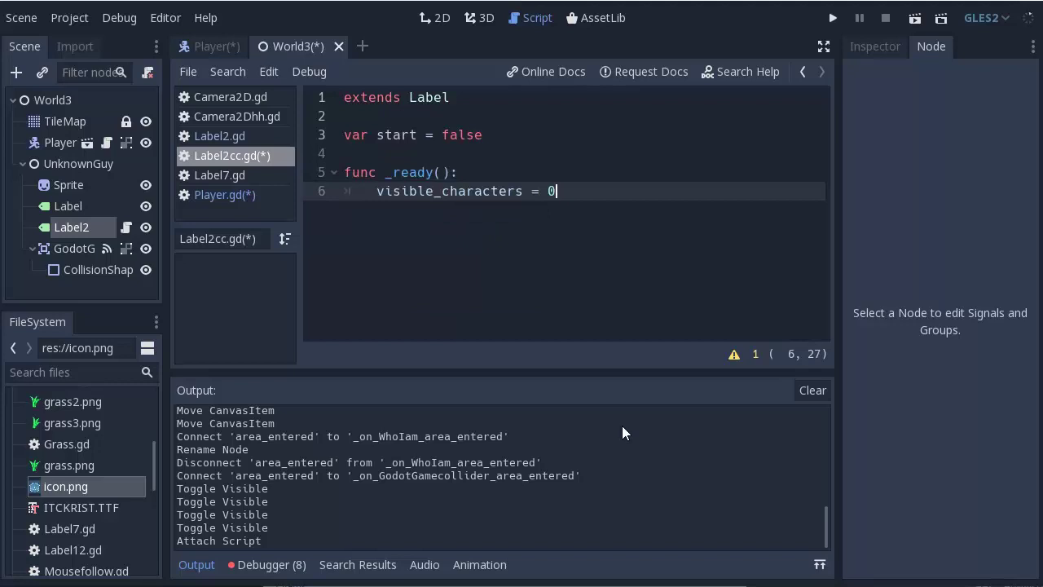
{"action": "left_click", "coordinate": [438, 20]}
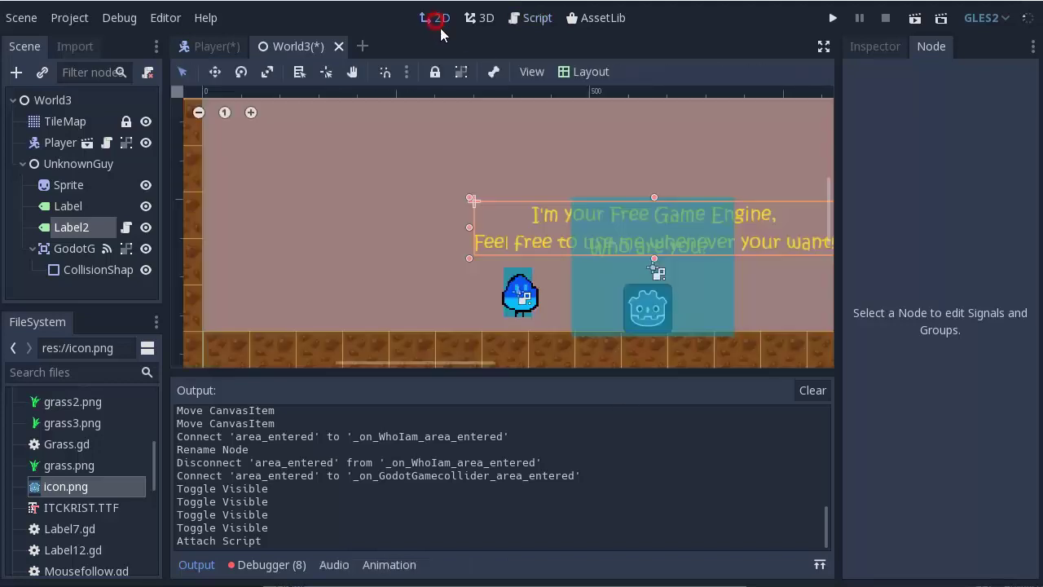
Step: Hide Label and step Label2's Visible Characters up from 0 to preview the message
{"action": "left_click", "coordinate": [146, 207]}
{"action": "scroll", "coordinate": [781, 245], "scroll_direction": "up", "scroll_amount": 3}
{"action": "left_click", "coordinate": [872, 46]}
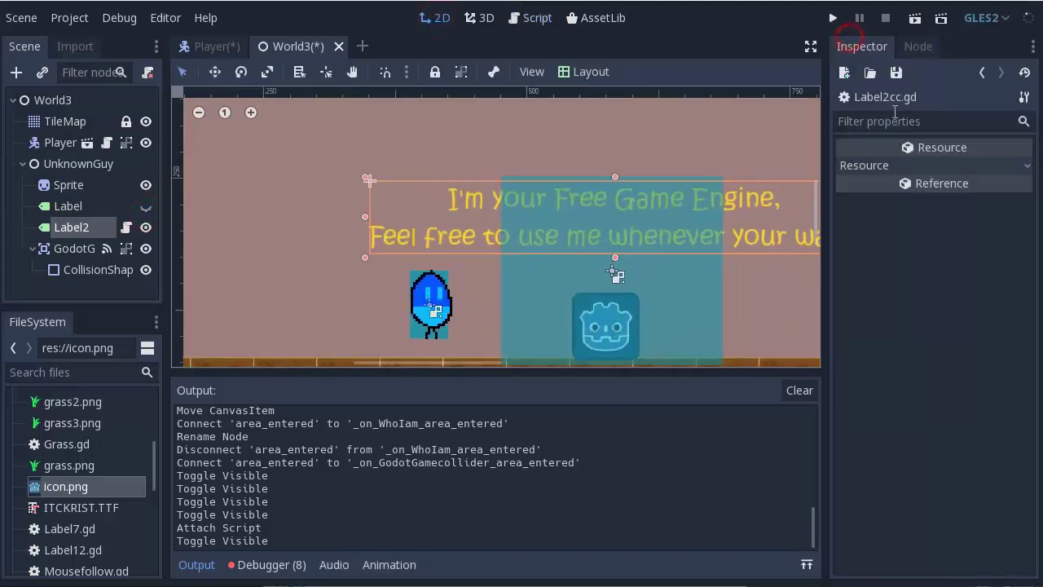
{"action": "left_click", "coordinate": [107, 230]}
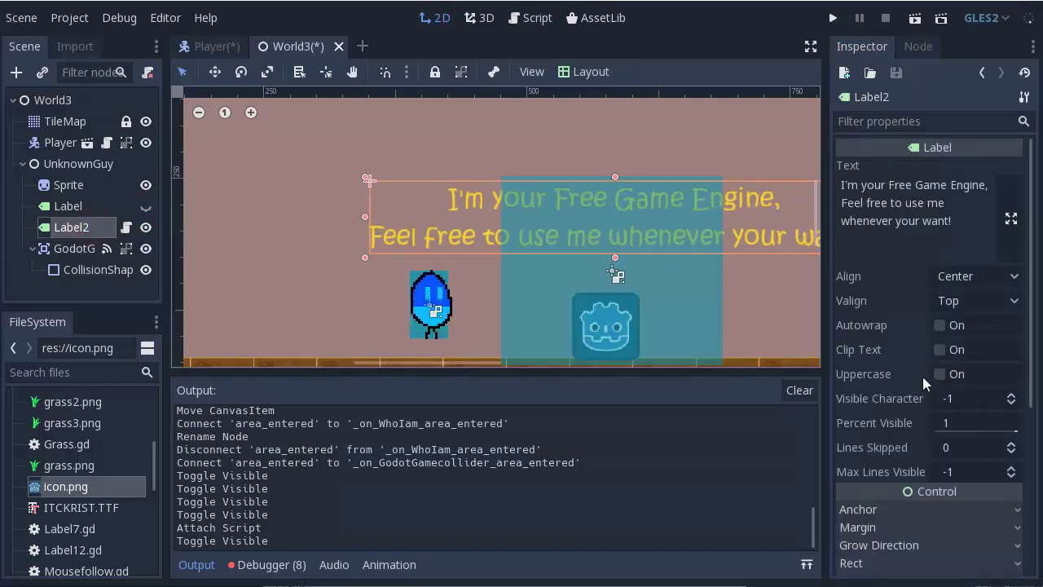
{"action": "left_click", "coordinate": [1010, 396]}
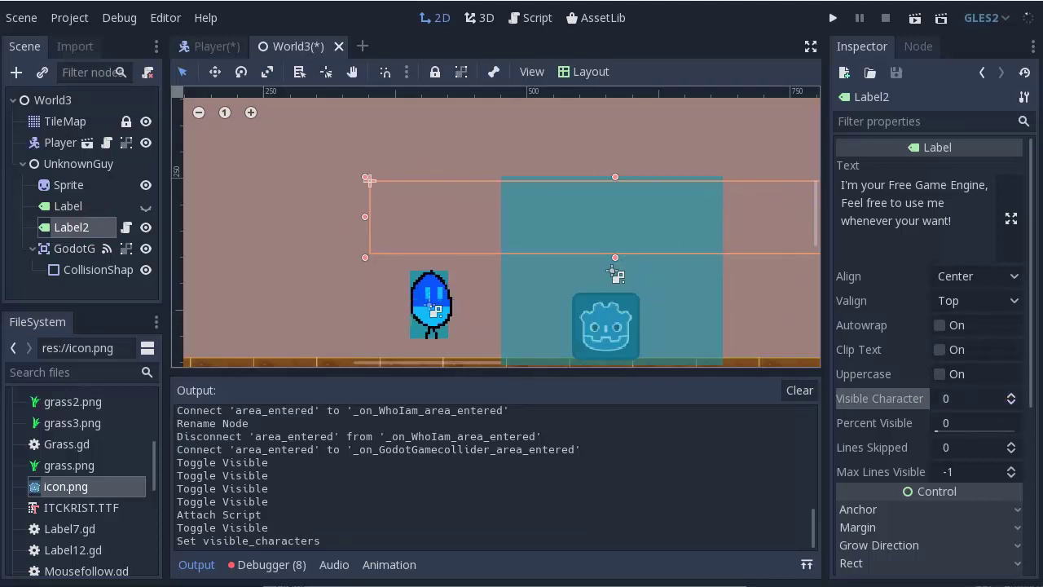
{"action": "left_click", "coordinate": [1011, 396]}
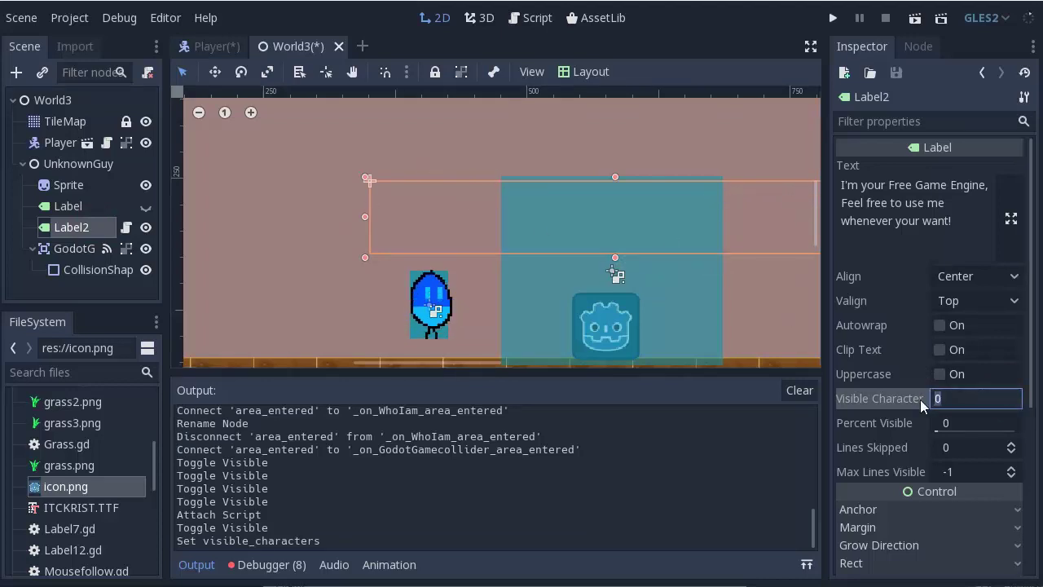
{"action": "left_click", "coordinate": [1012, 395]}
{"action": "left_click", "coordinate": [1012, 396]}
{"action": "left_click", "coordinate": [1012, 395]}
{"action": "triple_click", "coordinate": [1012, 397]}
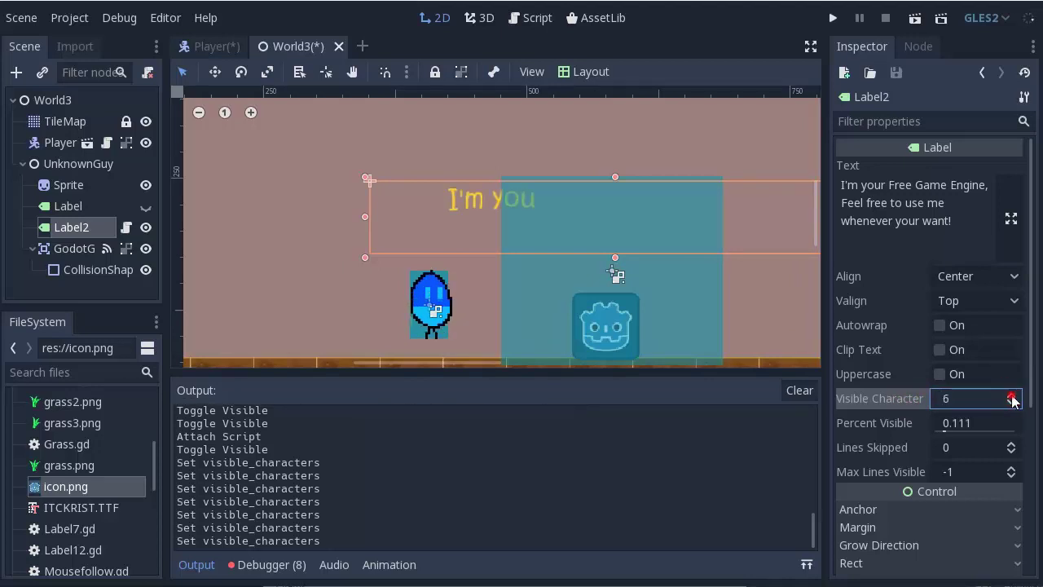
{"action": "triple_click", "coordinate": [1012, 397]}
{"action": "double_click", "coordinate": [1012, 397]}
{"action": "double_click", "coordinate": [1012, 397]}
{"action": "double_click", "coordinate": [1011, 397]}
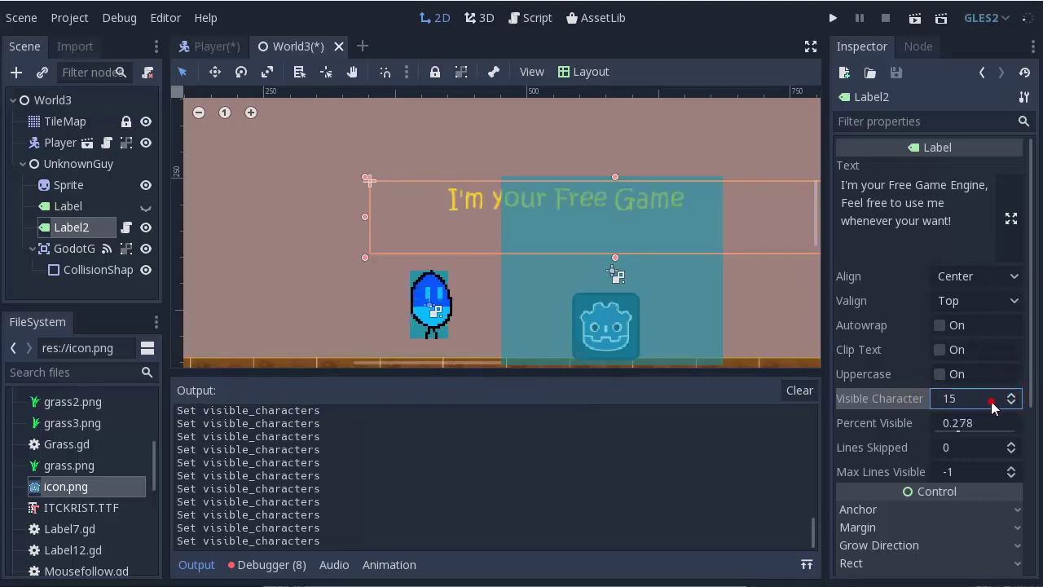
Step: Set Label2's Visible Characters to 0, then -1, and make Label visible again
{"action": "double_click", "coordinate": [992, 399]}
{"action": "type", "text": "0"}
{"action": "key", "text": "Return"}
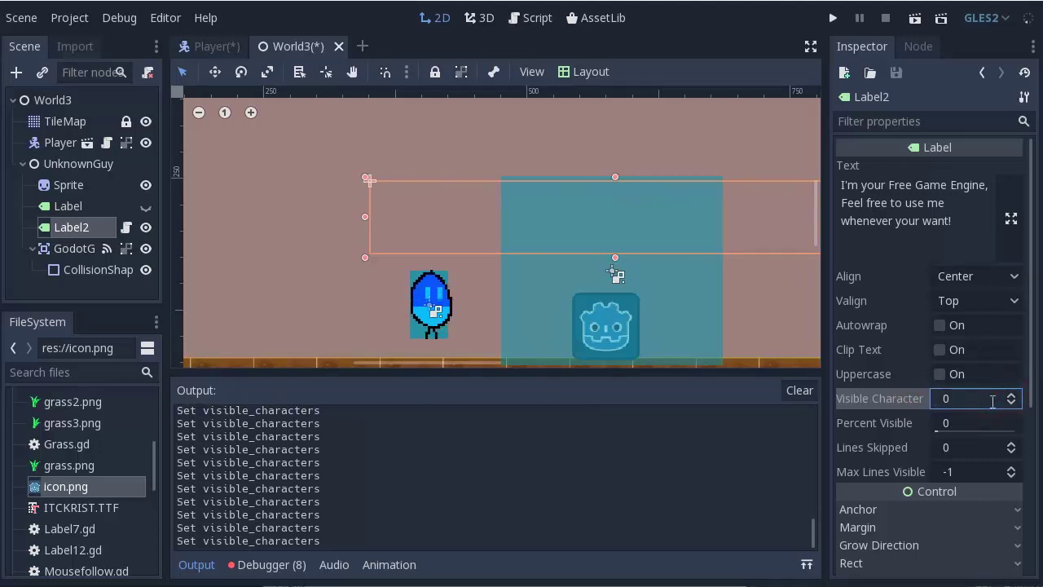
{"action": "double_click", "coordinate": [992, 399]}
{"action": "type", "text": "1"}
{"action": "key", "text": "BackSpace"}
{"action": "key", "text": "Return"}
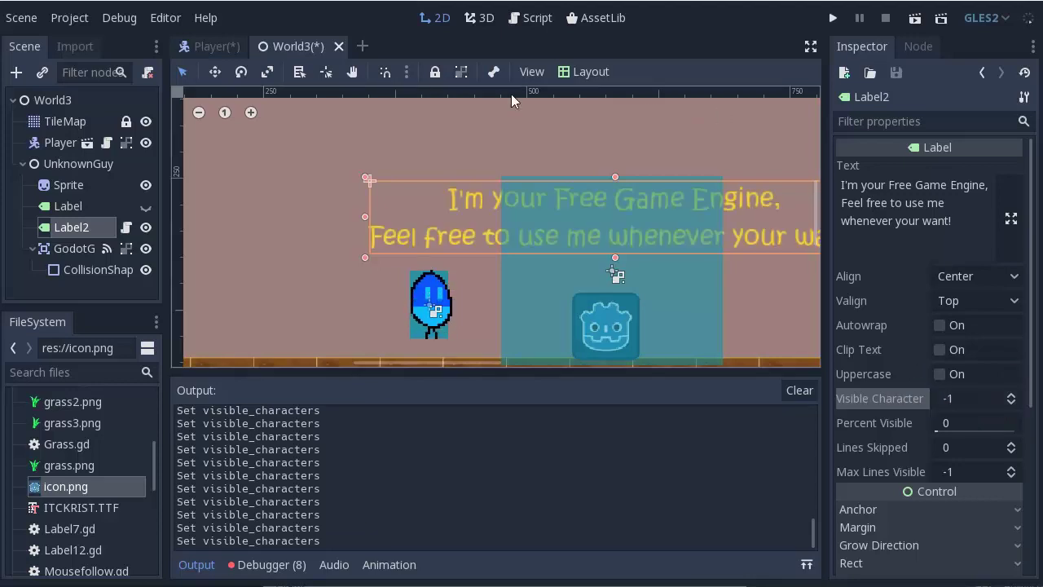
{"action": "left_click", "coordinate": [145, 206]}
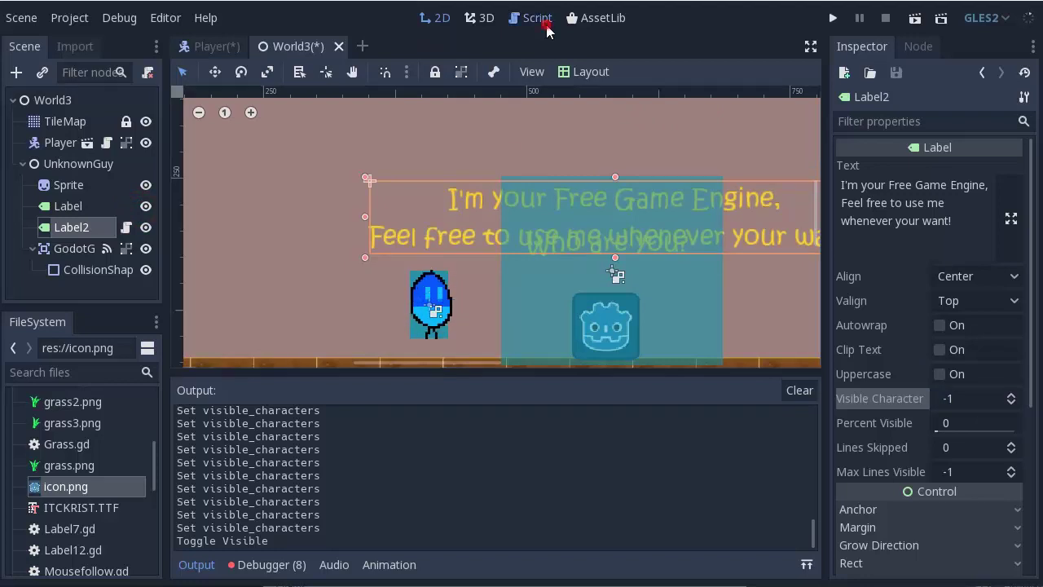
Step: In Label2cc.gd, add empty lines after the visible_characters = 0 line of _ready
{"action": "left_click", "coordinate": [531, 17]}
{"action": "left_click", "coordinate": [393, 172]}
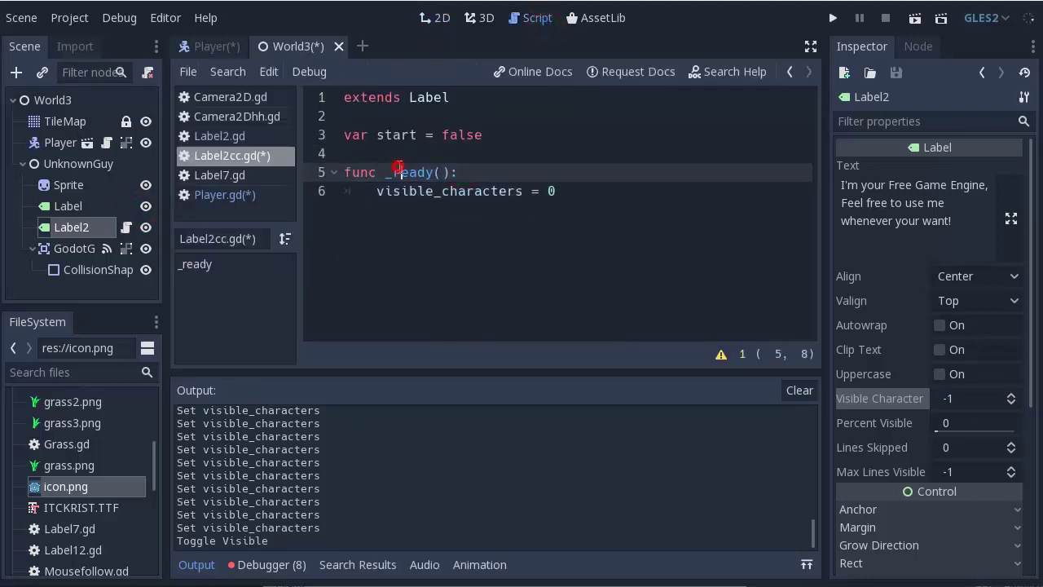
{"action": "left_click_drag", "start_coordinate": [347, 172], "coordinate": [494, 173]}
{"action": "left_click_drag", "start_coordinate": [376, 191], "coordinate": [582, 188]}
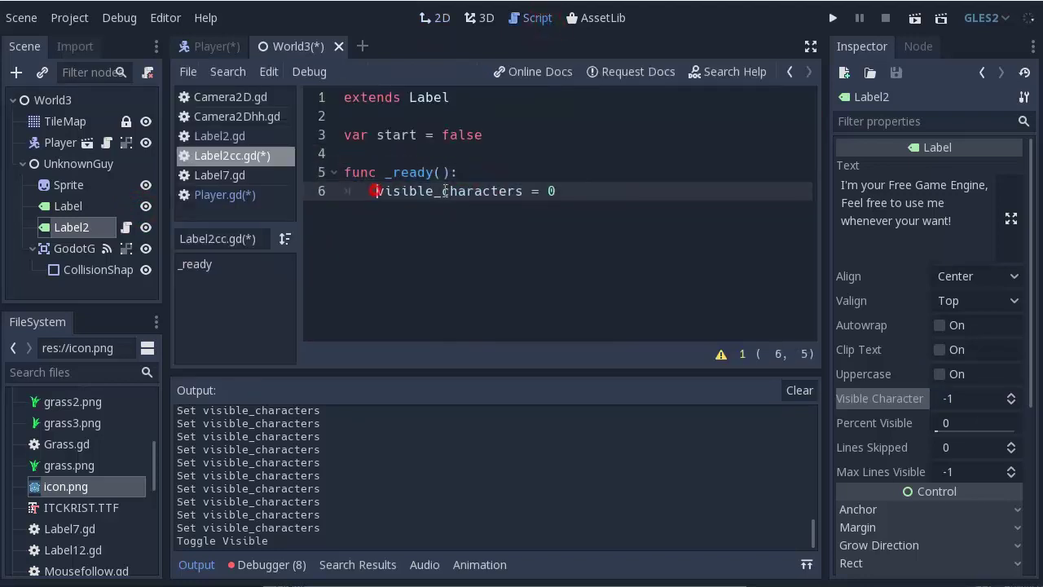
{"action": "left_click", "coordinate": [583, 195]}
{"action": "key", "text": "Return"}
{"action": "key", "text": "Return"}
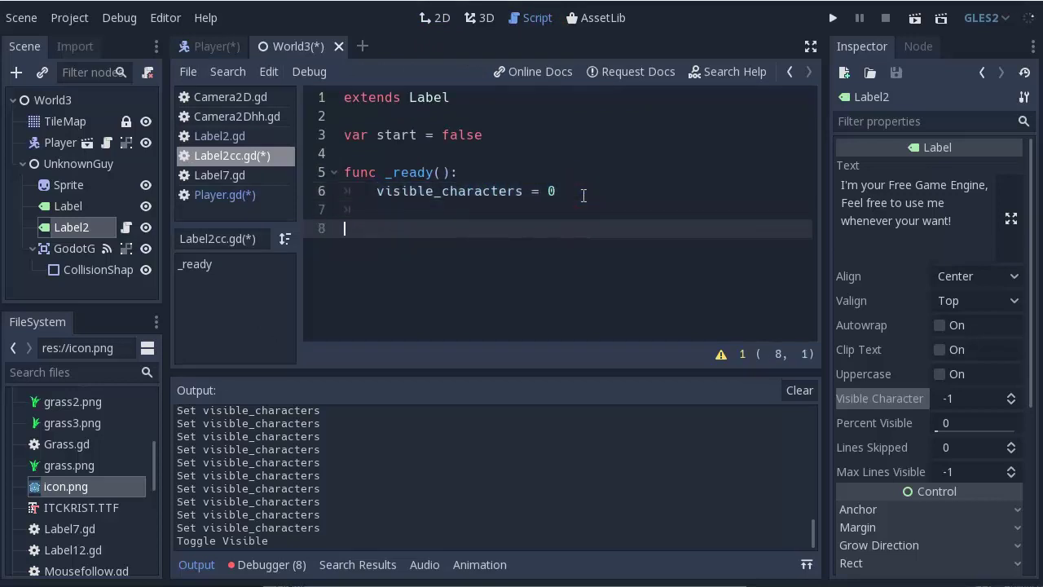
Step: Type a _physics_process function header, then delete it again
{"action": "type", "text": "func _phy"}
{"action": "key", "text": "Return"}
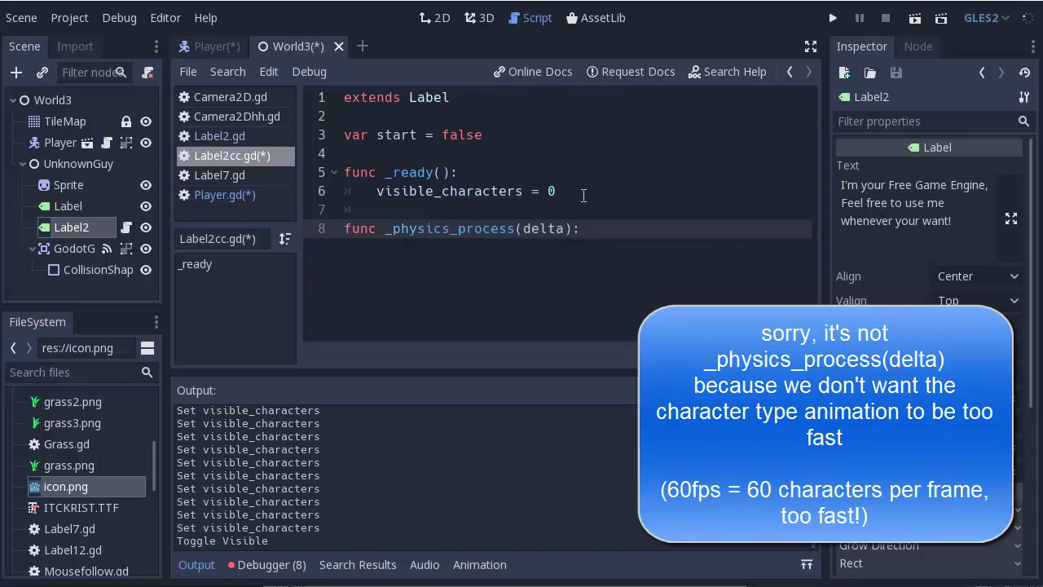
{"action": "key", "text": "Return"}
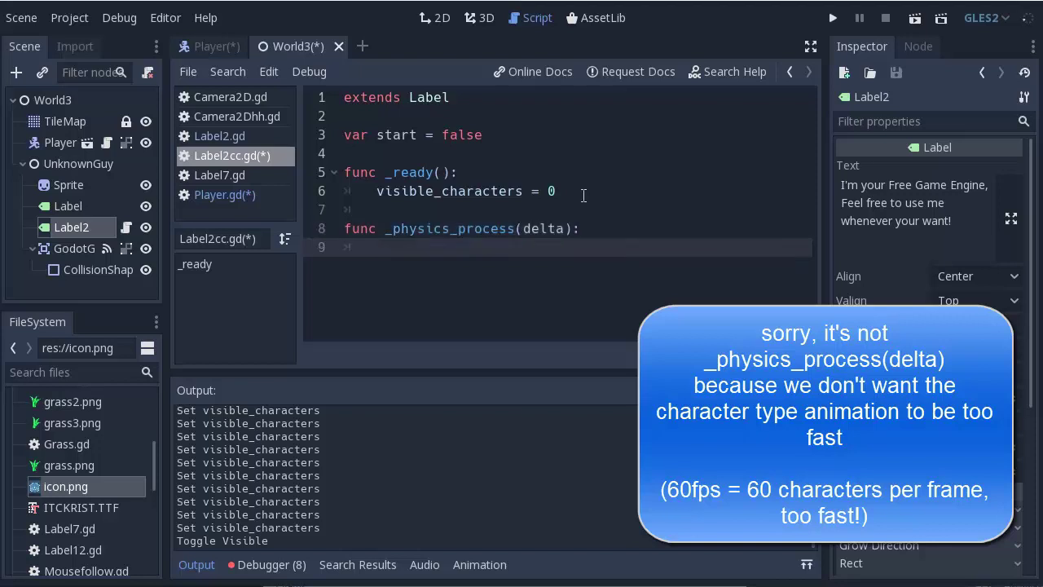
{"action": "type", "text": "i"}
{"action": "key", "text": "BackSpace"}
{"action": "key", "text": "BackSpace"}
{"action": "key", "text": "BackSpace"}
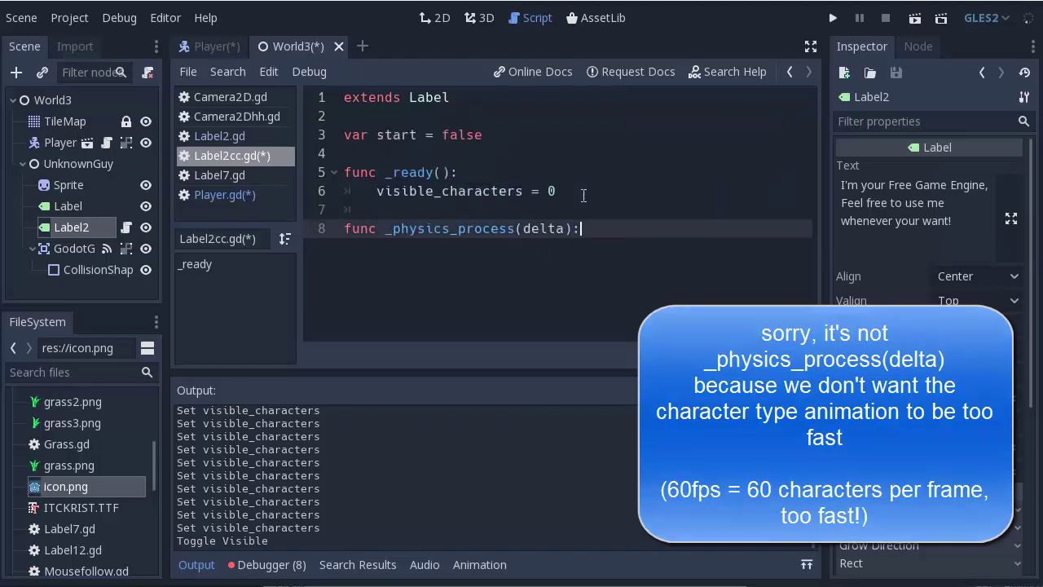
{"action": "key", "text": "BackSpace"}
{"action": "key", "text": "BackSpace"}
{"action": "key", "text": "BackSpace"}
{"action": "key", "text": "BackSpace"}
{"action": "key", "text": "BackSpace"}
{"action": "key", "text": "BackSpace"}
{"action": "key", "text": "BackSpace"}
{"action": "key", "text": "BackSpace"}
{"action": "key", "text": "BackSpace"}
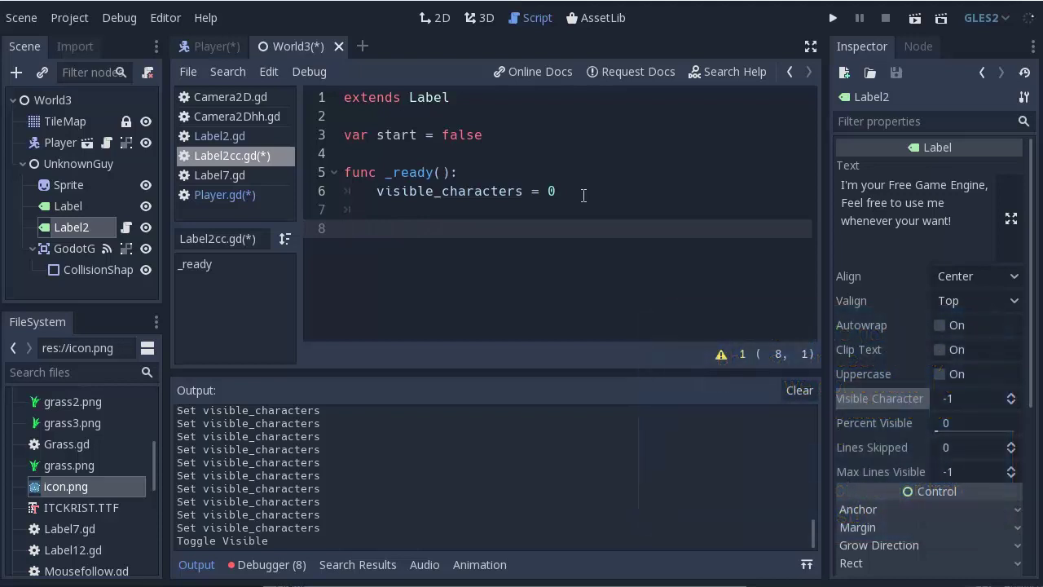
{"action": "left_click", "coordinate": [81, 232]}
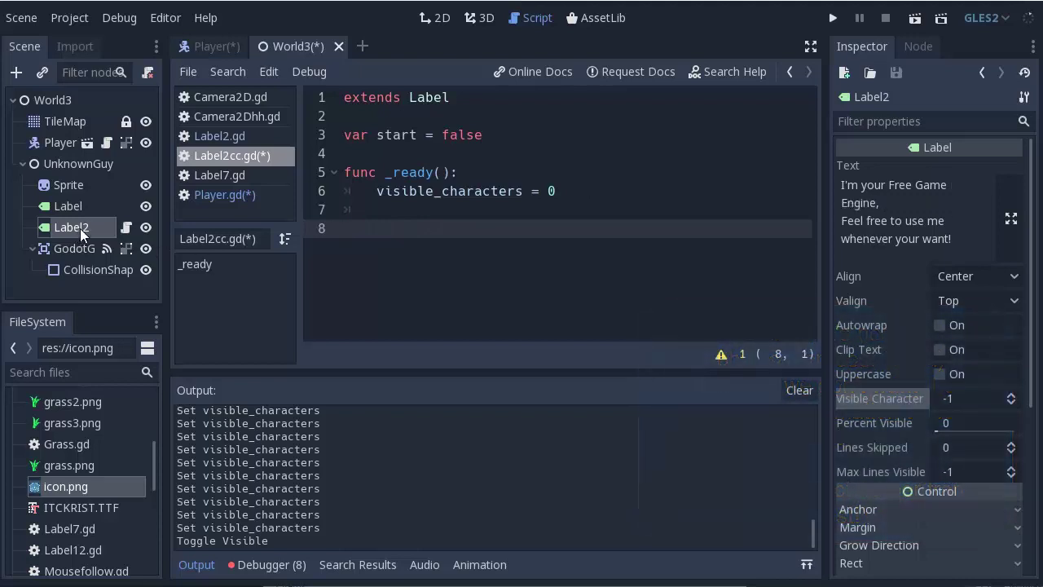
Step: Add a Timer node as a child of Label2
{"action": "right_click", "coordinate": [81, 232]}
{"action": "left_click", "coordinate": [71, 226]}
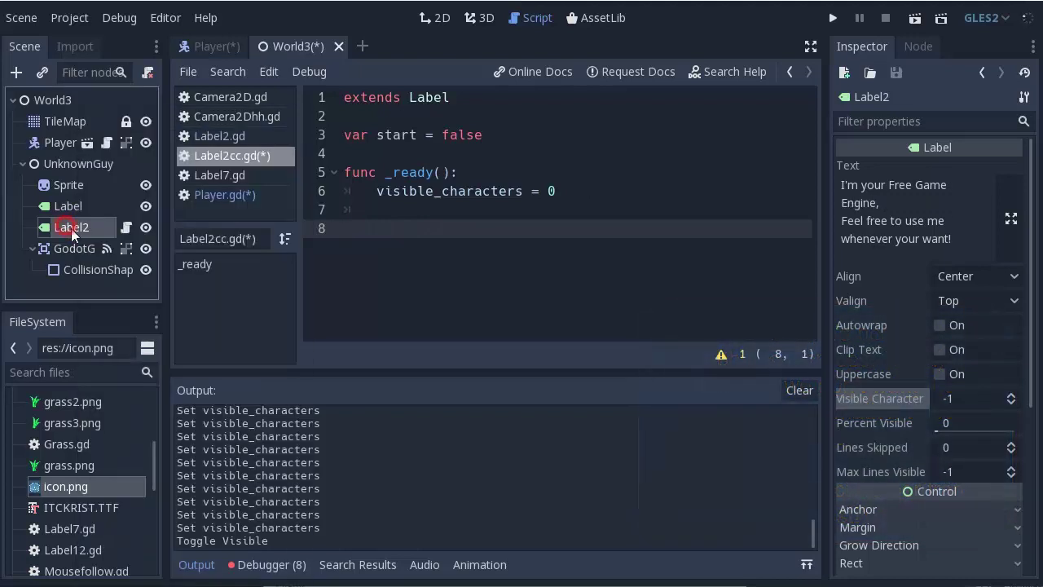
{"action": "left_click", "coordinate": [16, 73]}
{"action": "type", "text": "timer"}
{"action": "key", "text": "Return"}
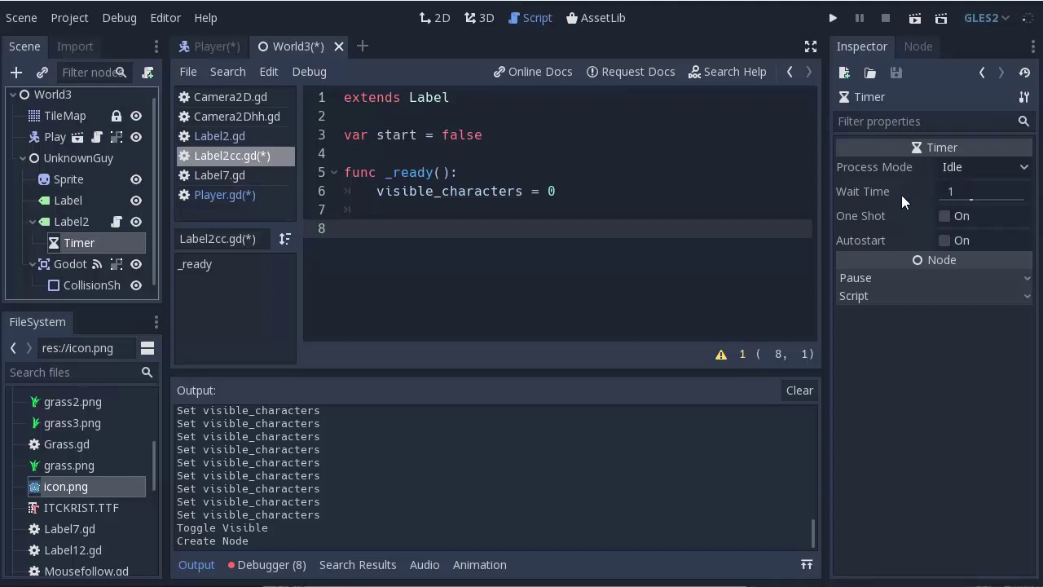
Step: Set the Timer's Wait Time to 0.05 with Autostart on, then list its signals
{"action": "left_click", "coordinate": [959, 192]}
{"action": "type", "text": "0.05"}
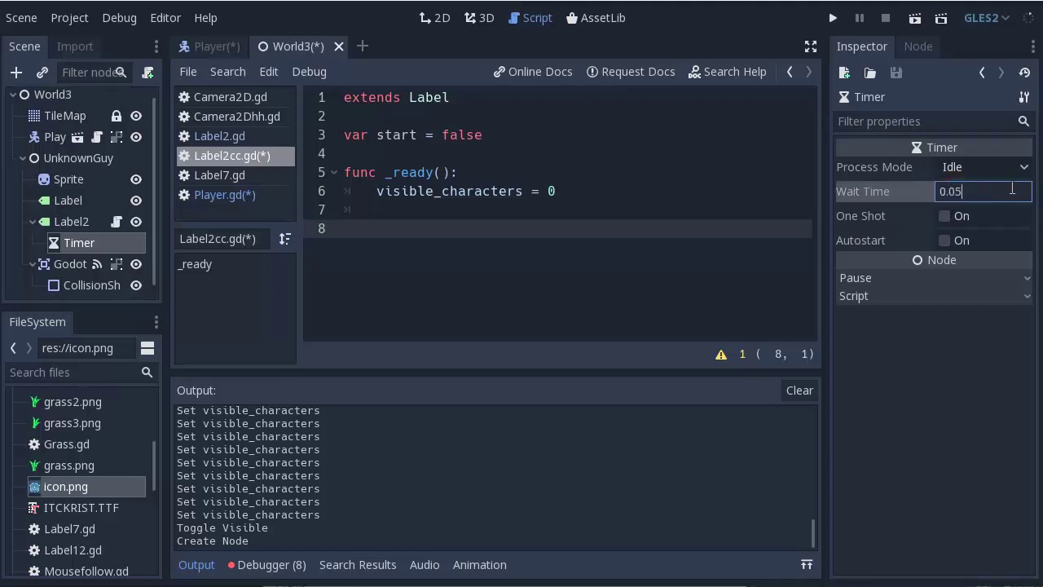
{"action": "key", "text": "Return"}
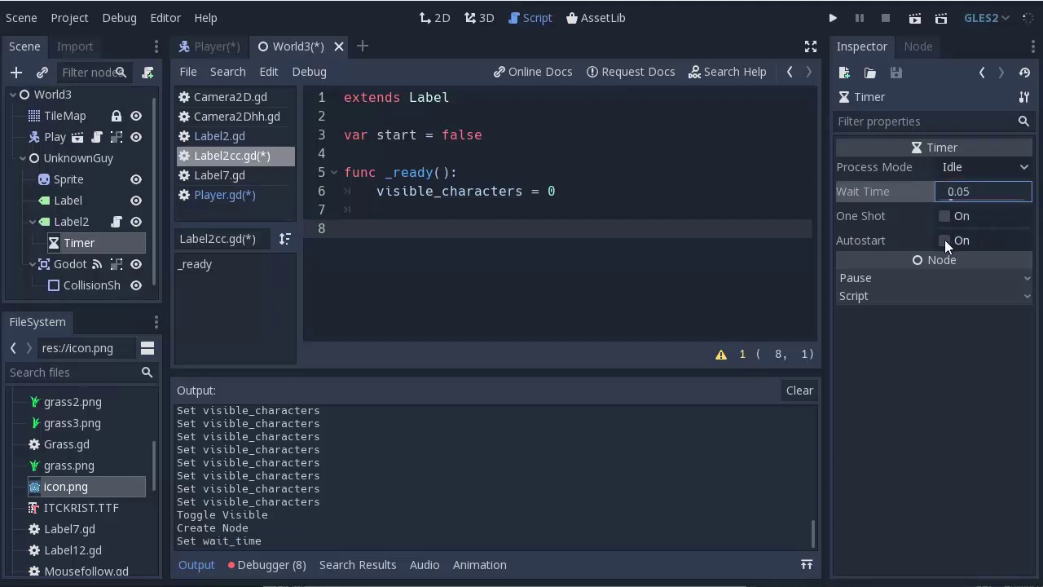
{"action": "left_click", "coordinate": [945, 240]}
{"action": "left_click", "coordinate": [95, 245]}
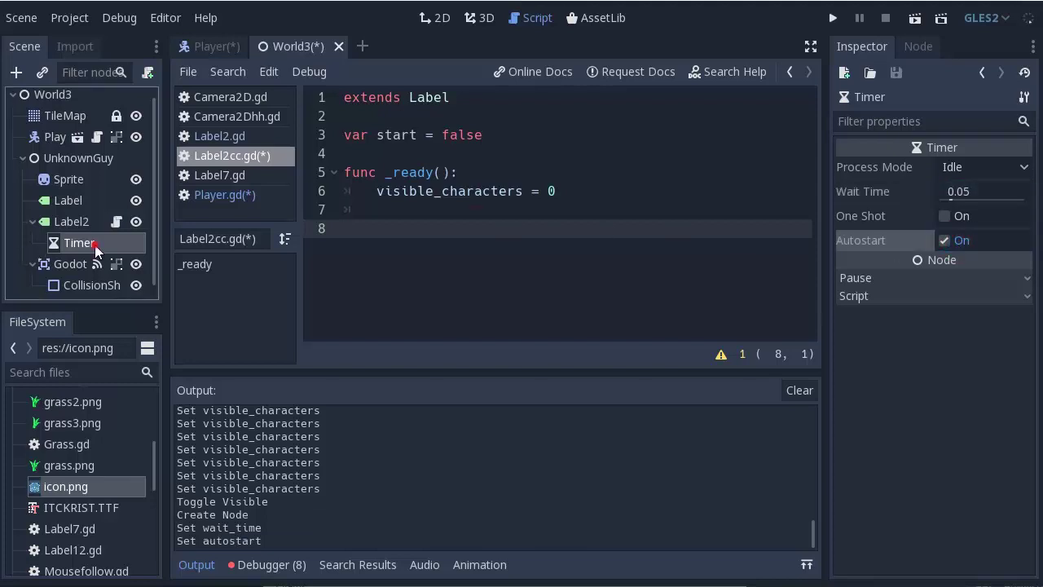
{"action": "left_click", "coordinate": [905, 48]}
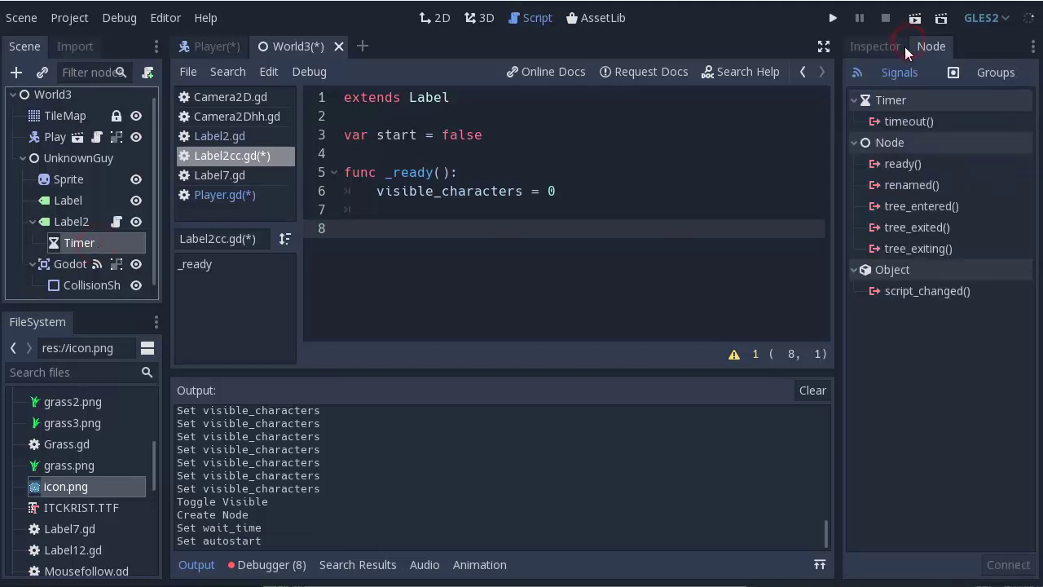
Step: Connect the Timer's timeout signal to Label2, creating _on_Timer_timeout, and open a line inside it
{"action": "double_click", "coordinate": [905, 123]}
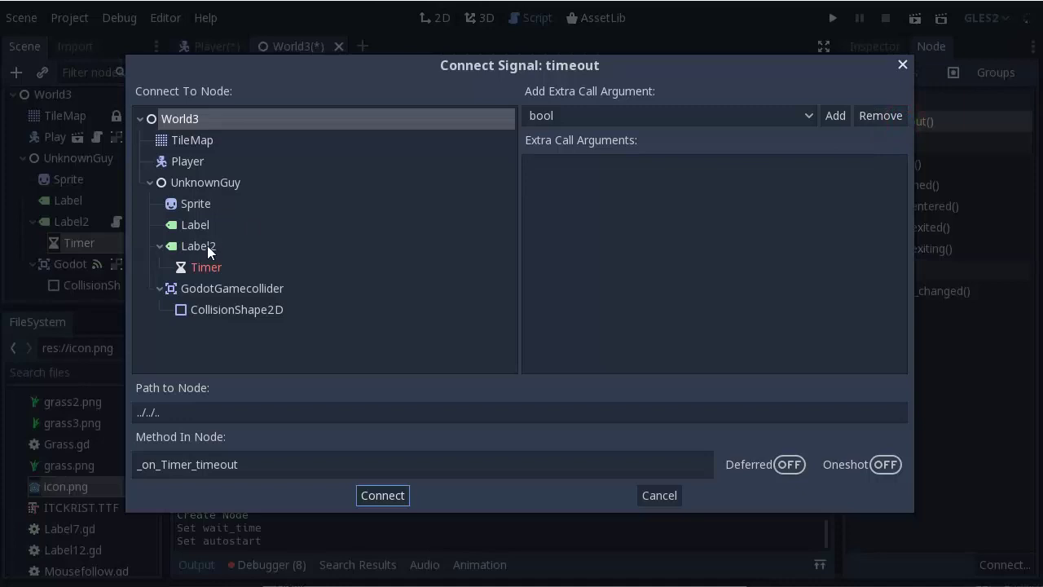
{"action": "double_click", "coordinate": [207, 245]}
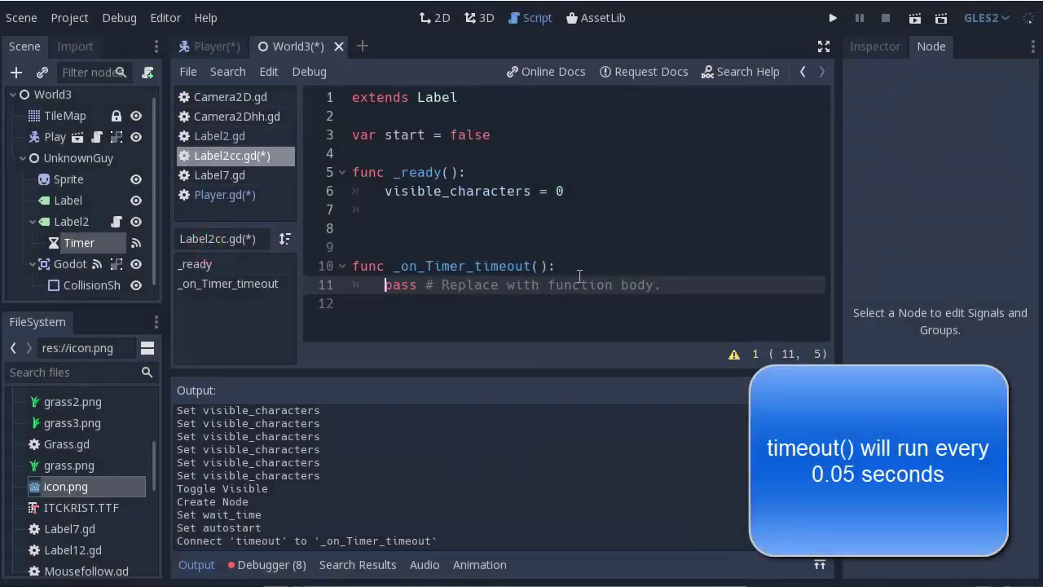
{"action": "left_click", "coordinate": [652, 257]}
{"action": "key", "text": "Return"}
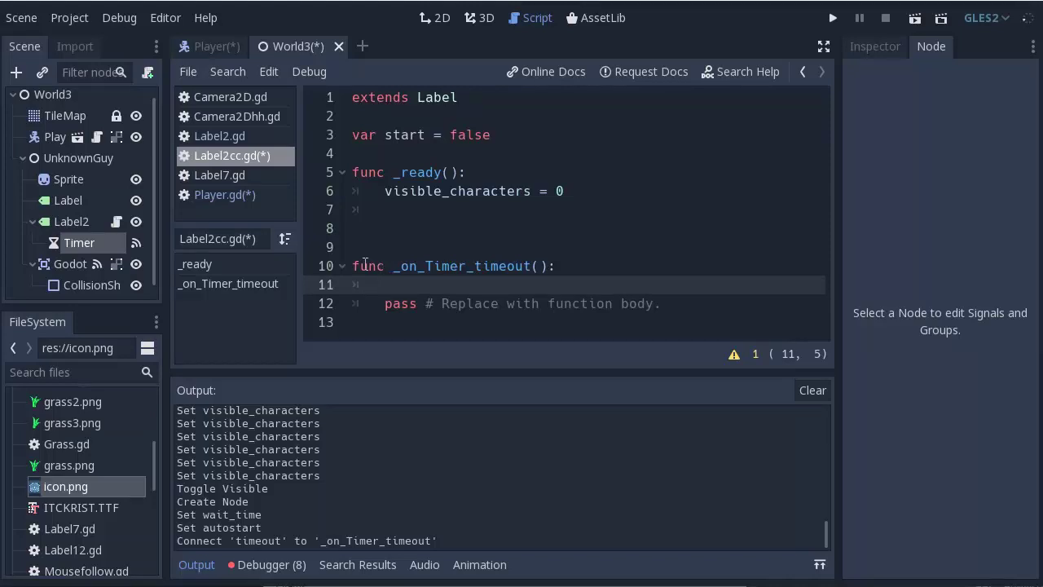
Step: Select the Timer node and show its properties again
{"action": "left_click", "coordinate": [617, 250]}
{"action": "left_click", "coordinate": [610, 264]}
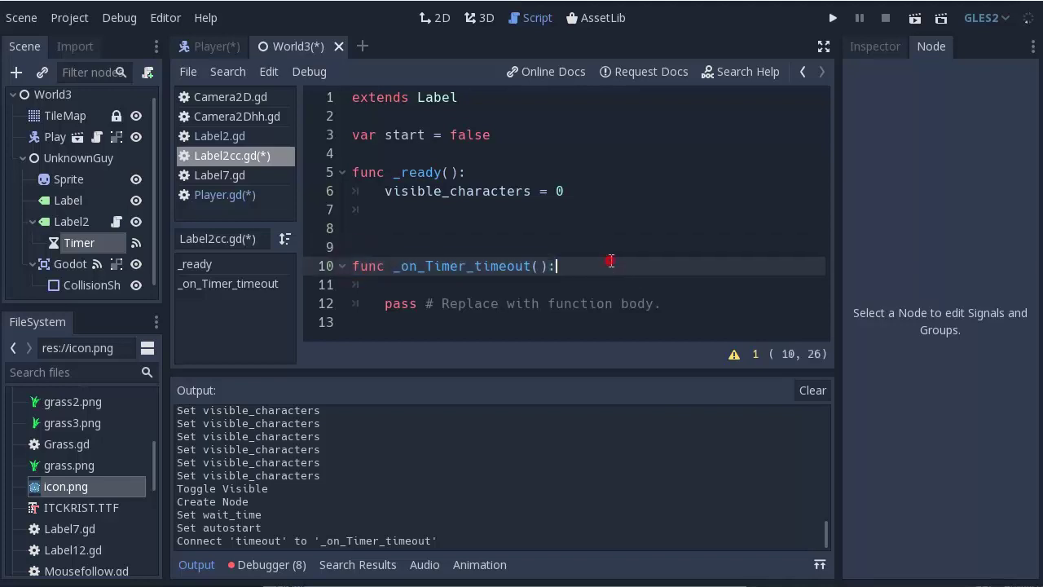
{"action": "left_click", "coordinate": [94, 243]}
{"action": "left_click", "coordinate": [885, 45]}
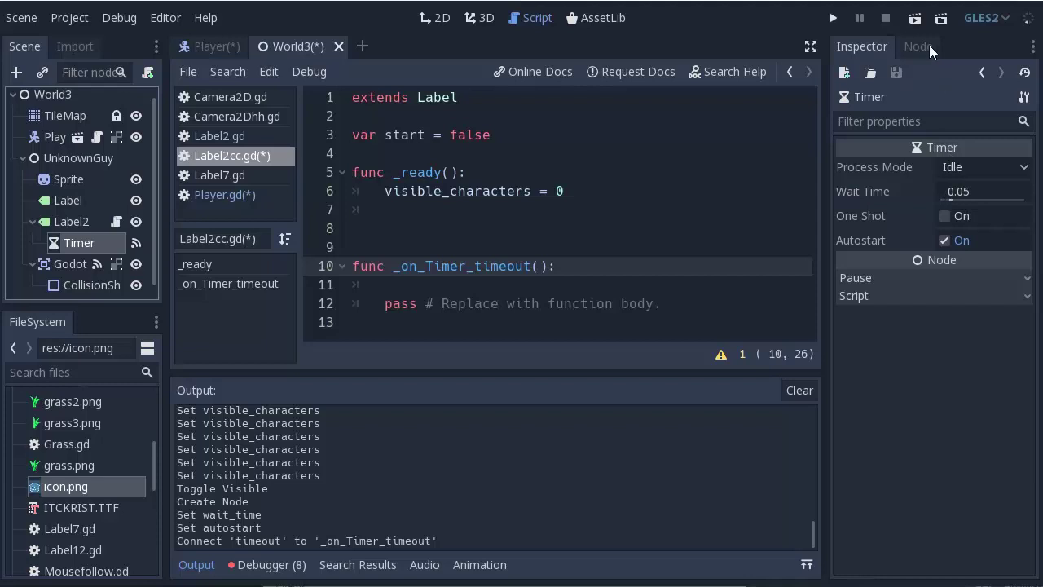
Step: Write 'if start == true: visible_characters += 1' in _on_Timer_timeout, then save and run with F5
{"action": "left_click", "coordinate": [506, 285]}
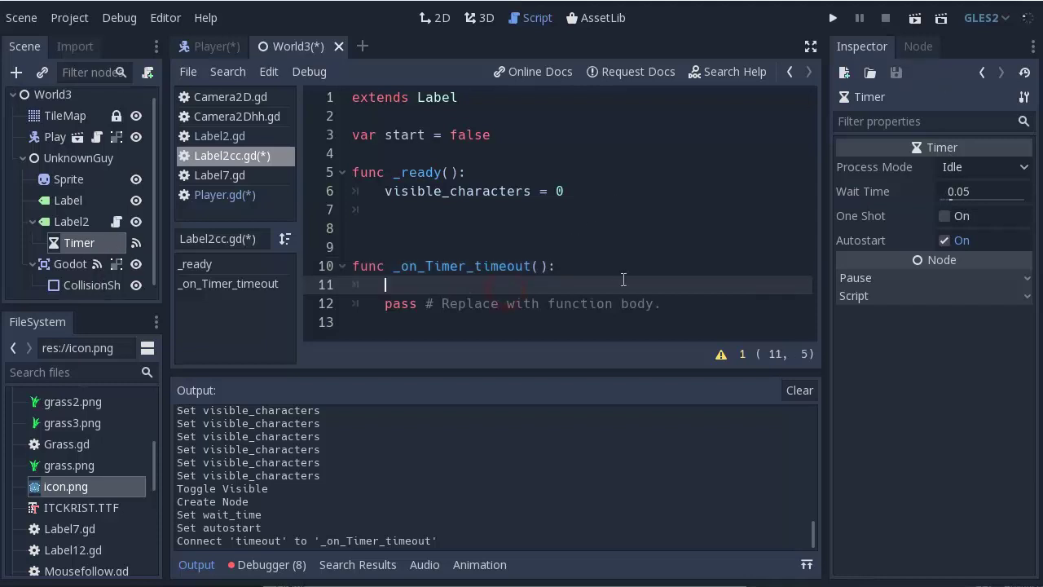
{"action": "type", "text": "if start"}
{"action": "type", "text": " == tru"}
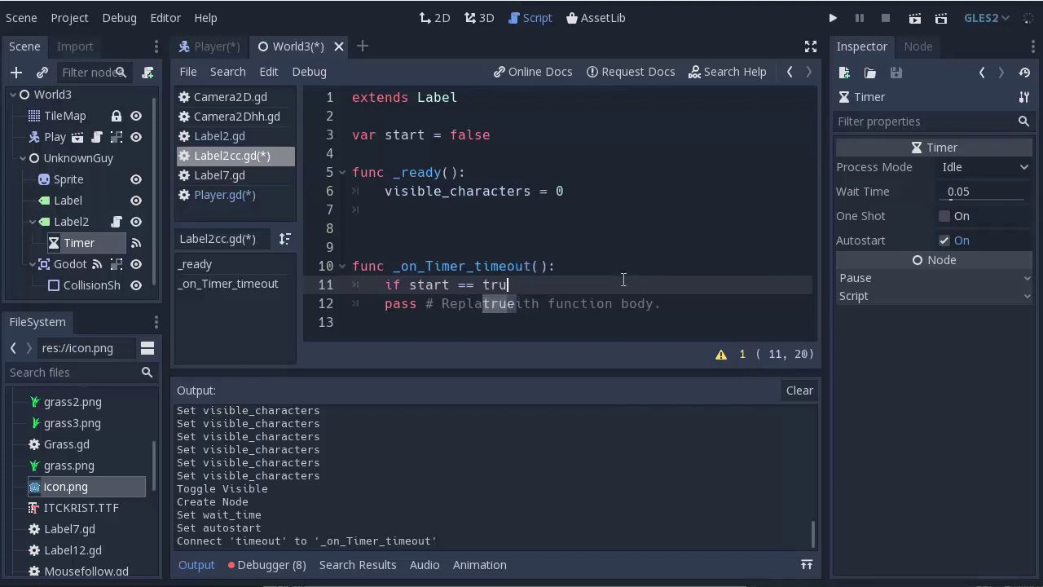
{"action": "type", "text": "e:"}
{"action": "key", "text": "Return"}
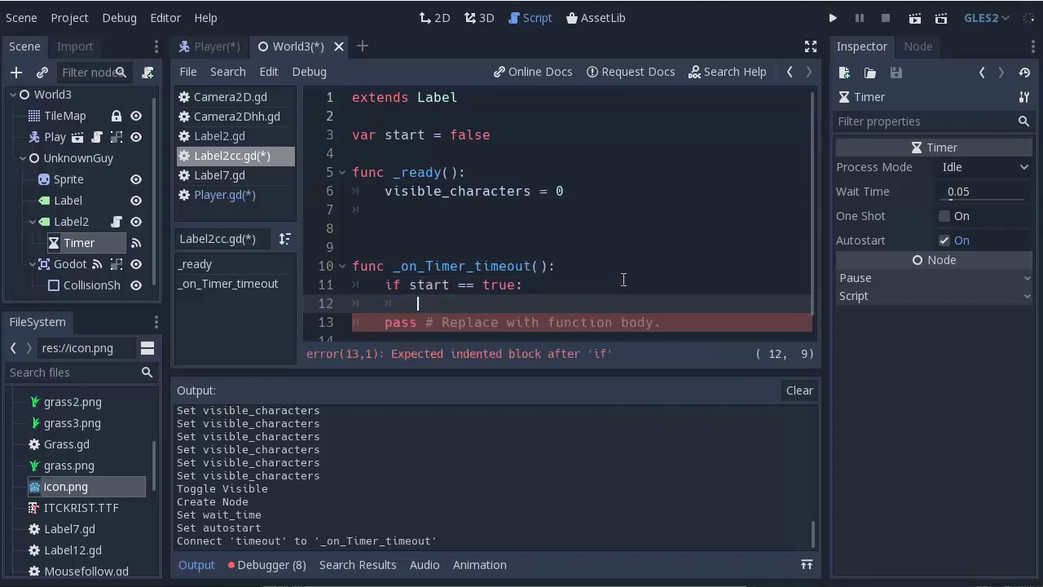
{"action": "type", "text": "visible_"}
{"action": "key", "text": "Return"}
{"action": "type", "text": "+"}
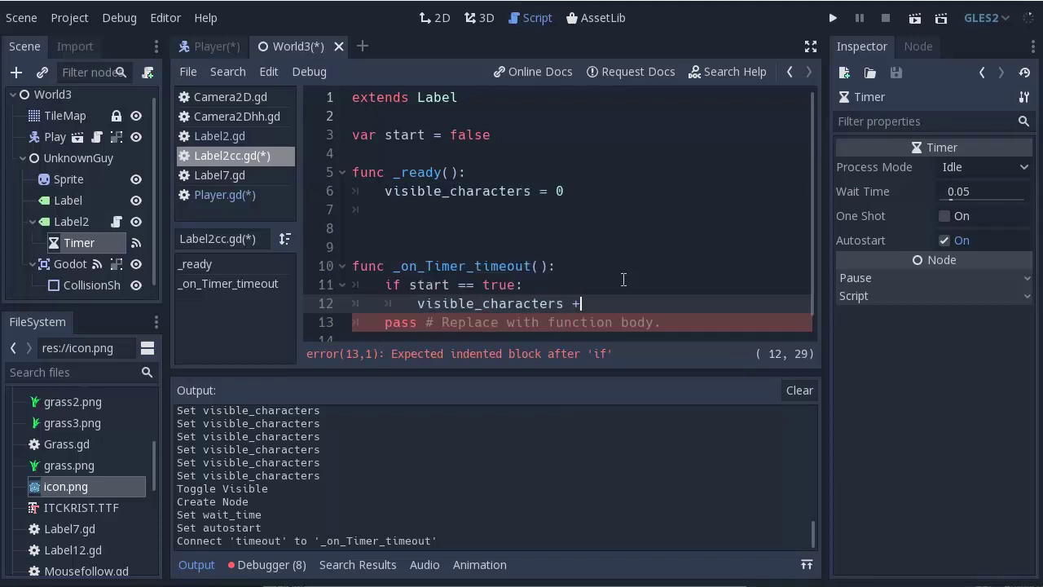
{"action": "type", "text": "= 1"}
{"action": "key", "text": "F5"}
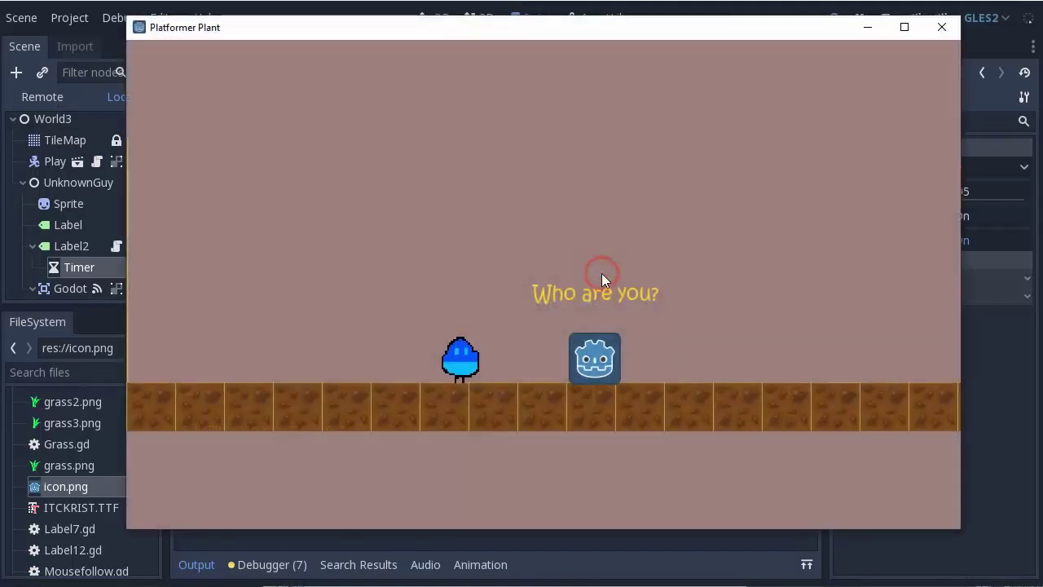
Step: Move the player left, then right onto the Godot icon so the message types out
{"action": "key", "text": "Left"}
{"action": "key", "text": "Right"}
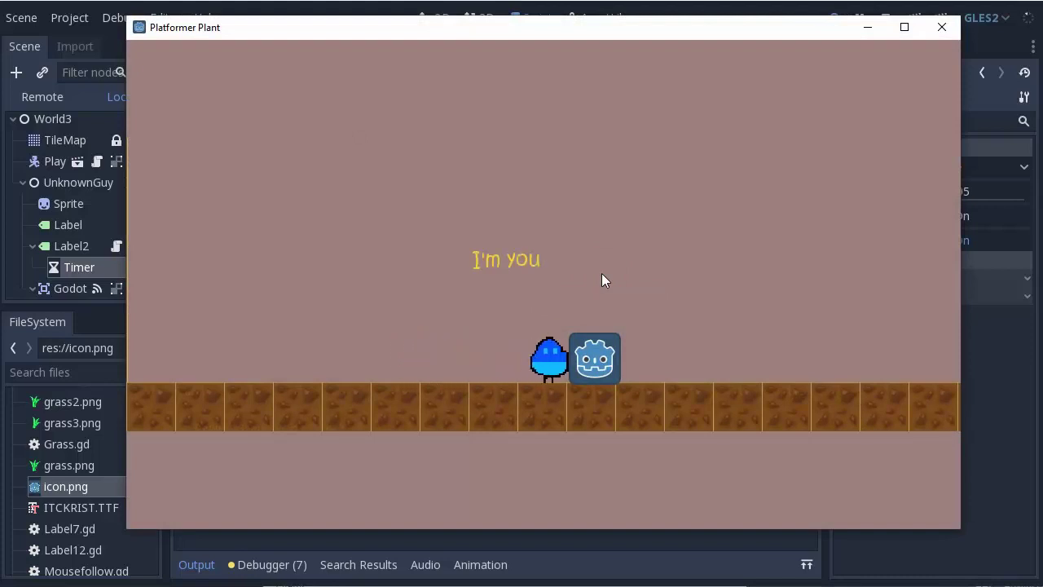